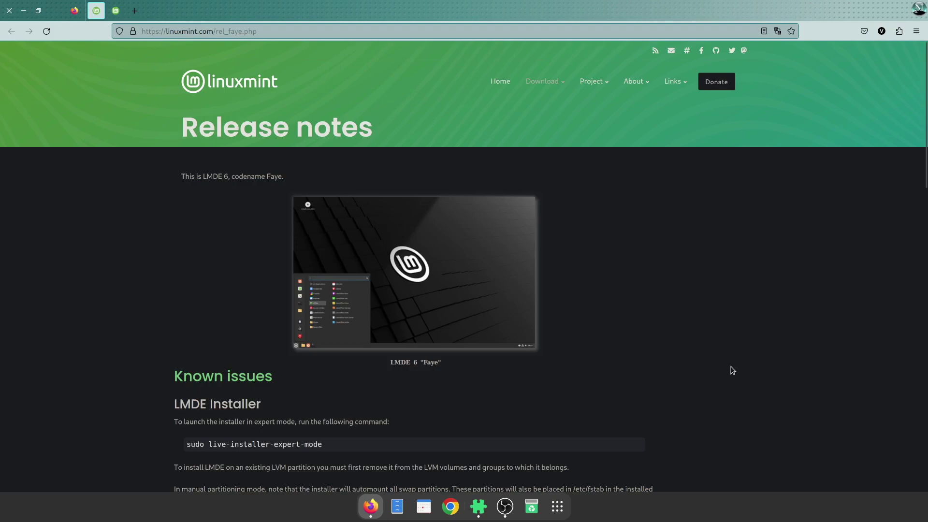
- Scroll the LMDE 6 release notes, highlighting the live-installer-expert-mode, passwd root and VLC DVD instructions
scroll(545, 372, down, 7)
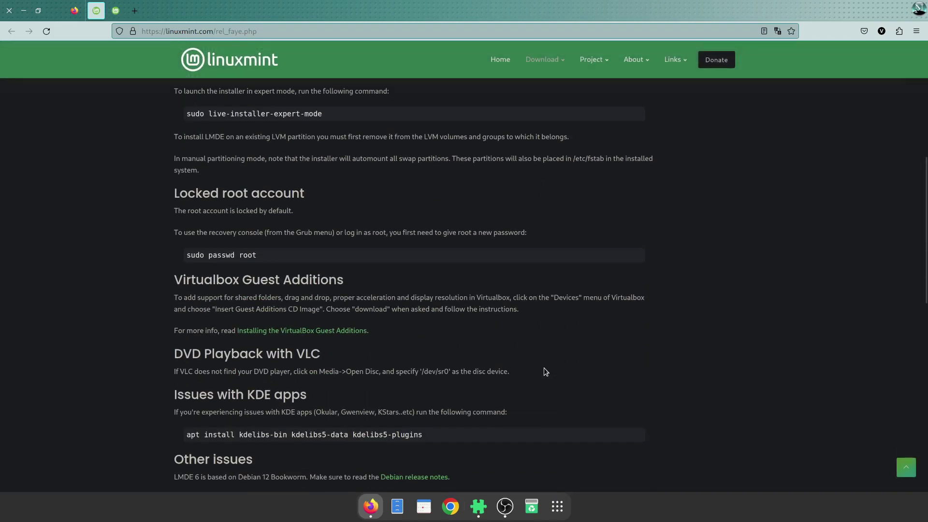
scroll(533, 378, up, 7)
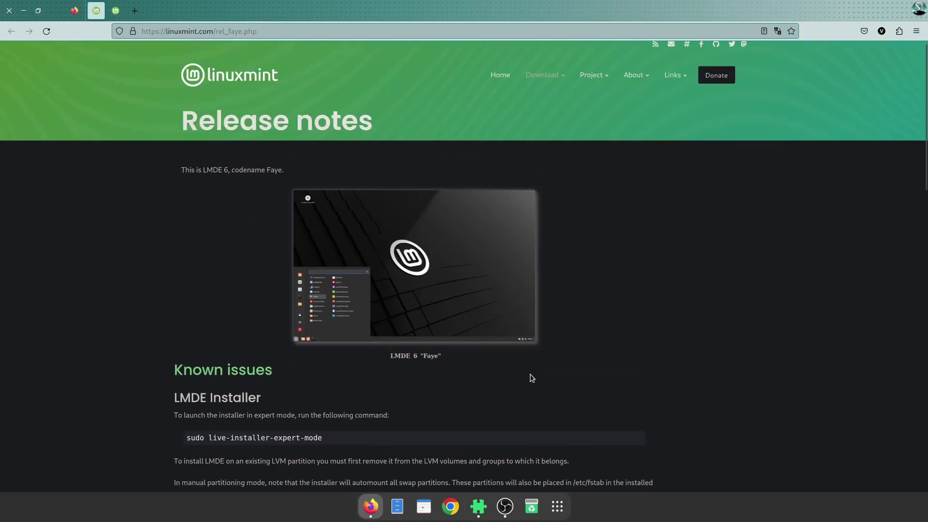
scroll(532, 378, down, 3)
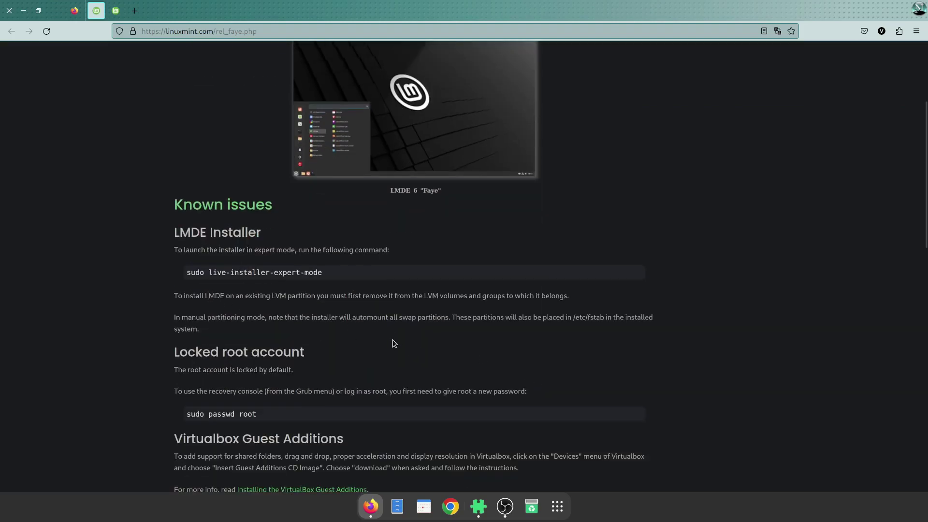
drag(186, 272, 389, 281)
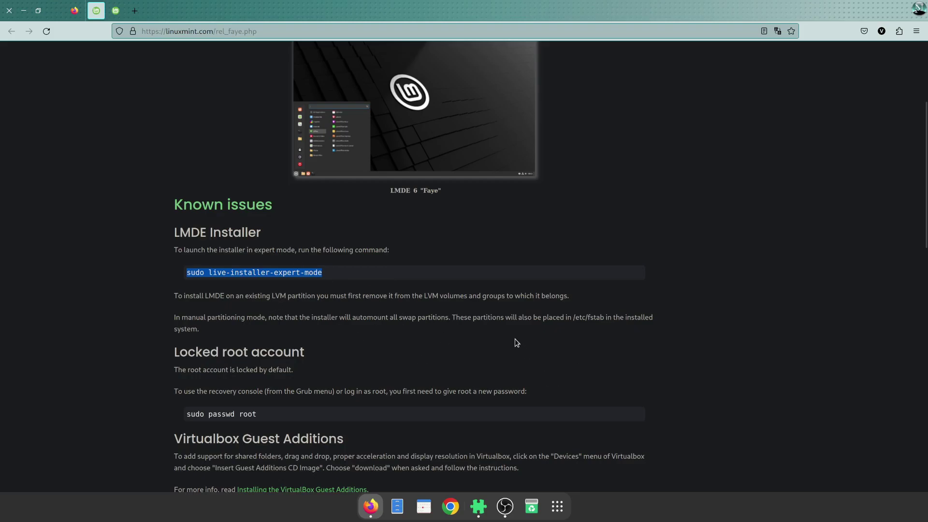
scroll(517, 343, down, 2)
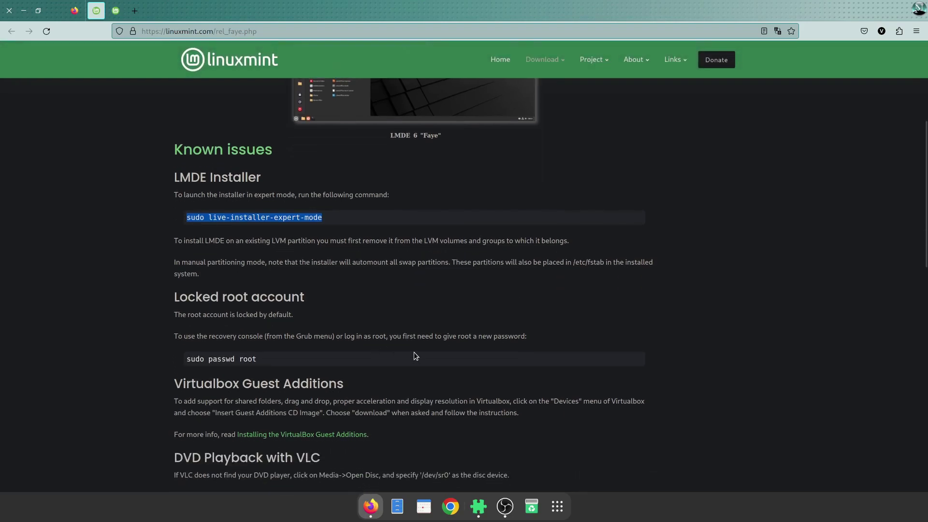
drag(176, 363, 331, 371)
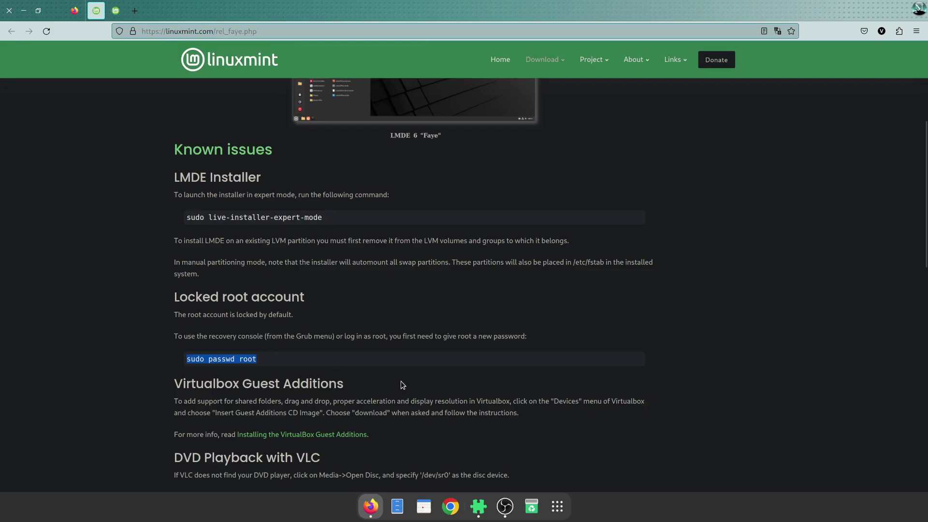
scroll(596, 355, down, 4)
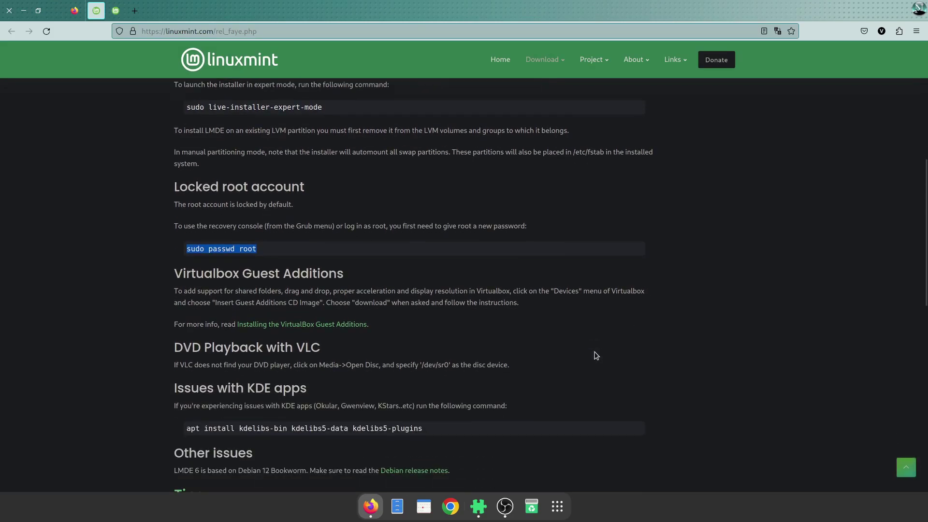
drag(198, 365, 485, 369)
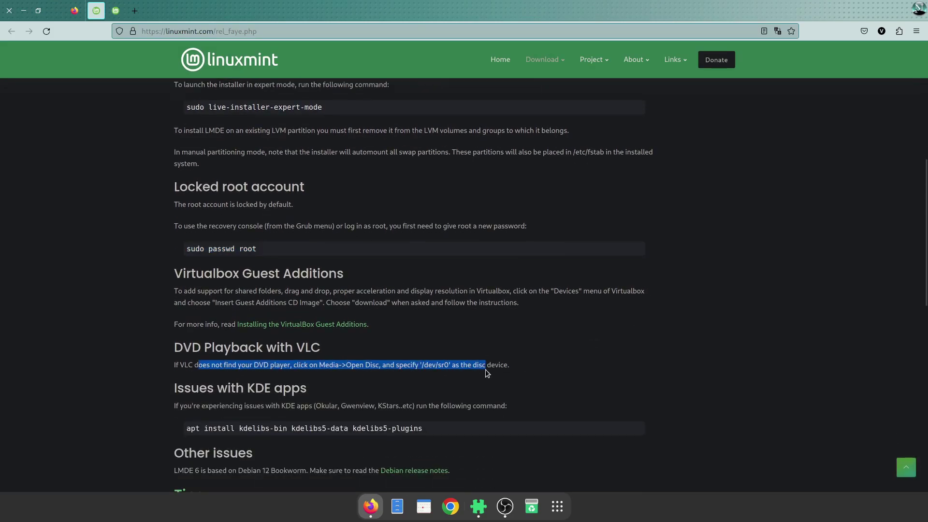
- Continue down the release notes, highlighting and then clearing the PAE support section
scroll(485, 369, down, 5)
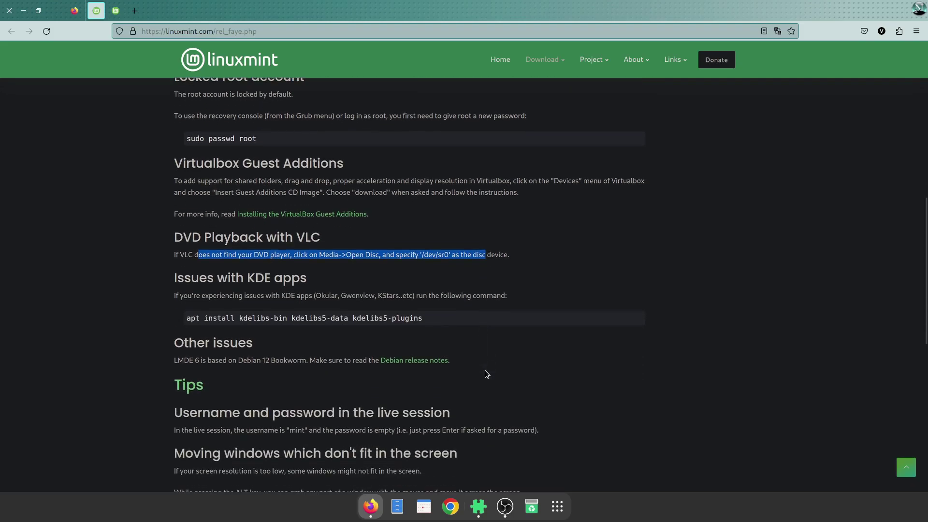
scroll(486, 375, down, 1)
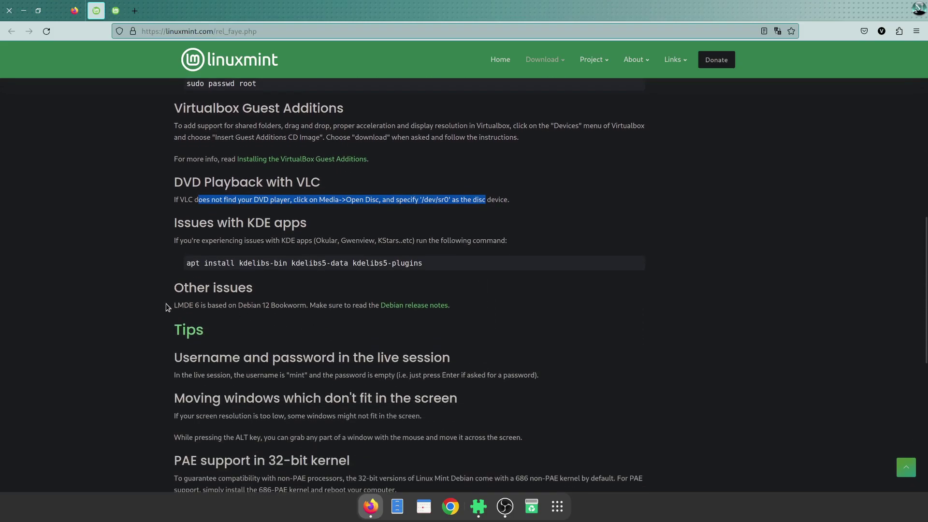
drag(169, 305, 303, 312)
scroll(524, 457, down, 4)
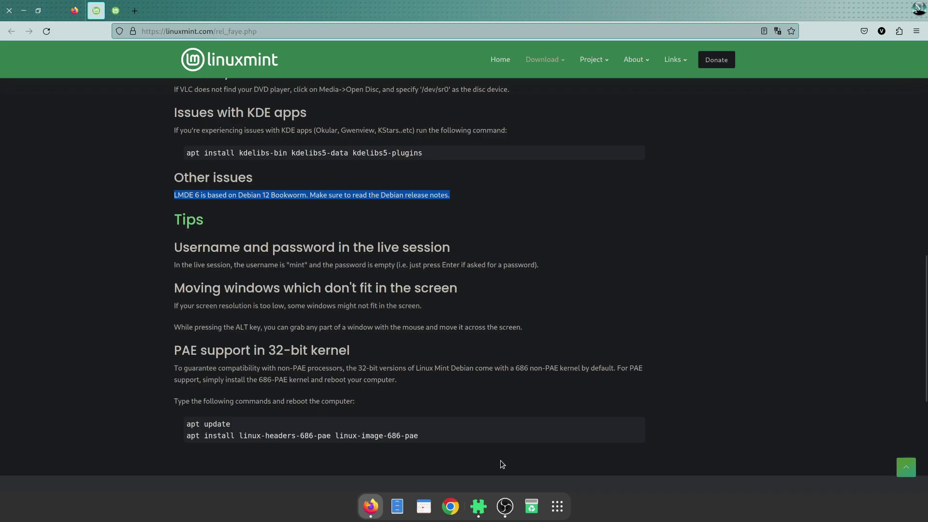
drag(173, 354, 433, 369)
click(433, 370)
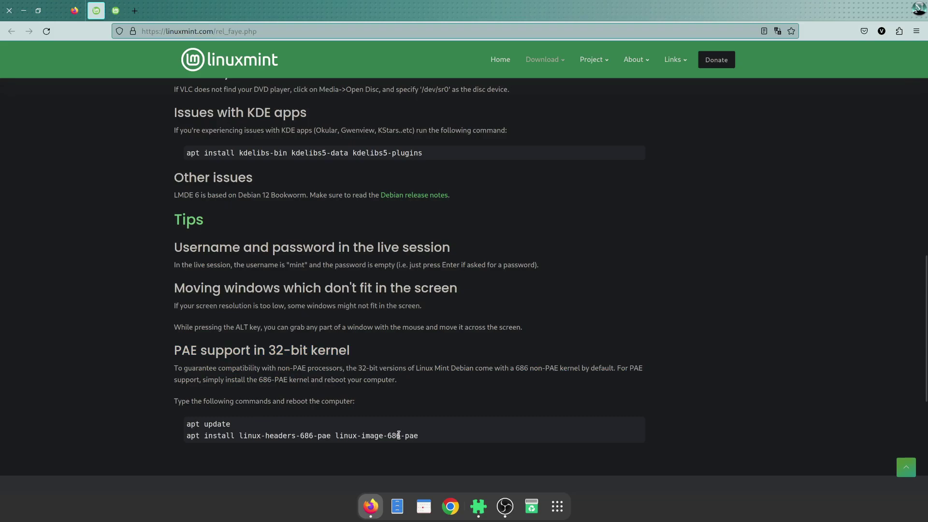
drag(437, 440, 199, 358)
scroll(390, 363, down, 4)
scroll(391, 363, up, 15)
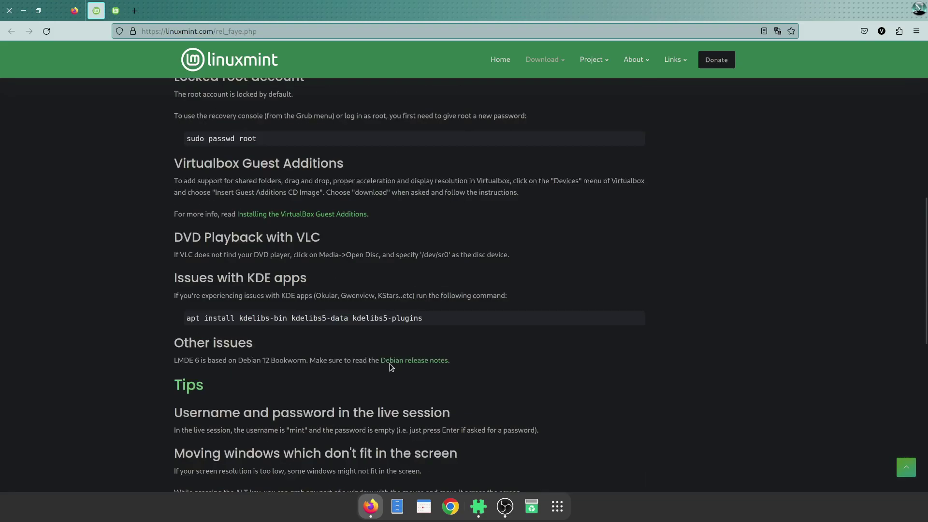
click(115, 11)
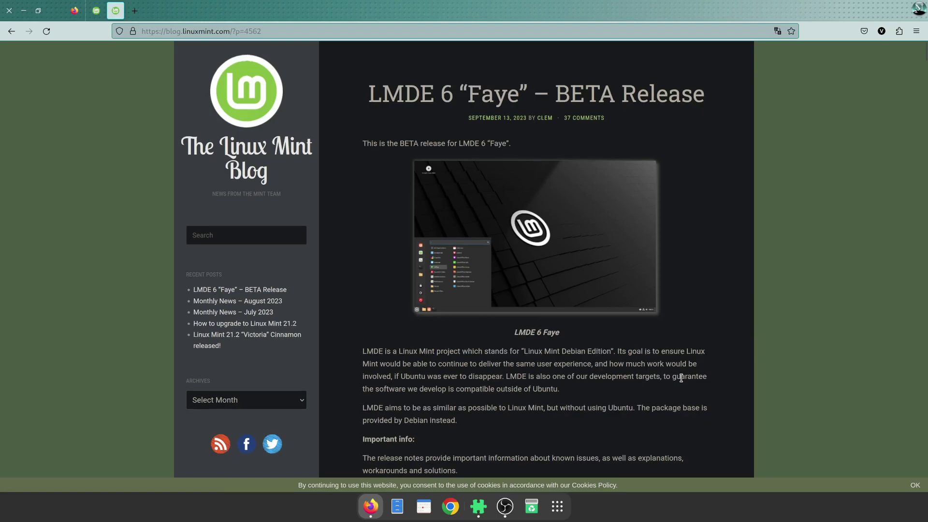
scroll(681, 382, down, 2)
scroll(681, 382, down, 2)
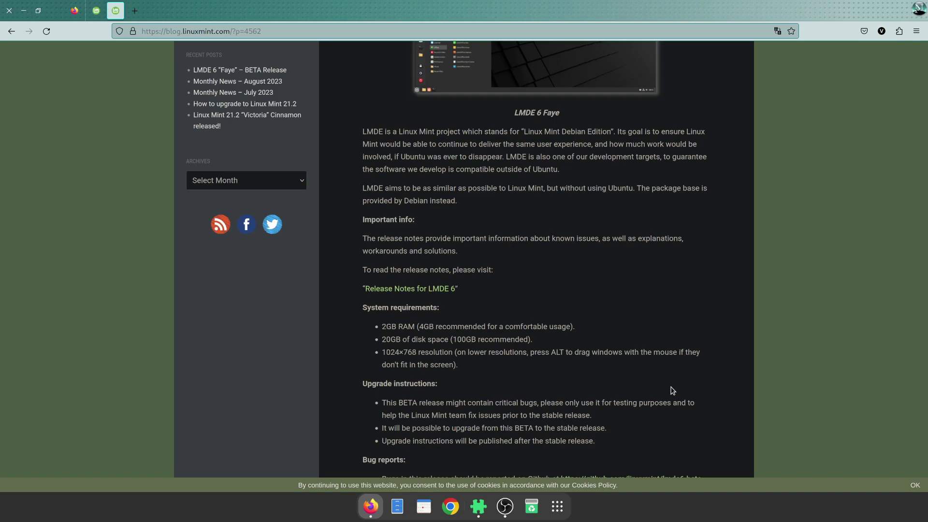
scroll(638, 390, down, 3)
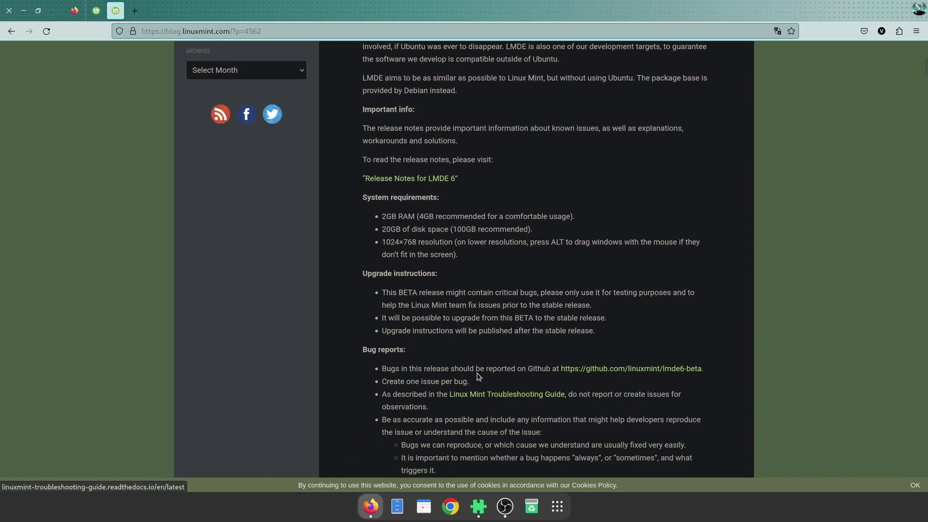
drag(387, 305, 621, 341)
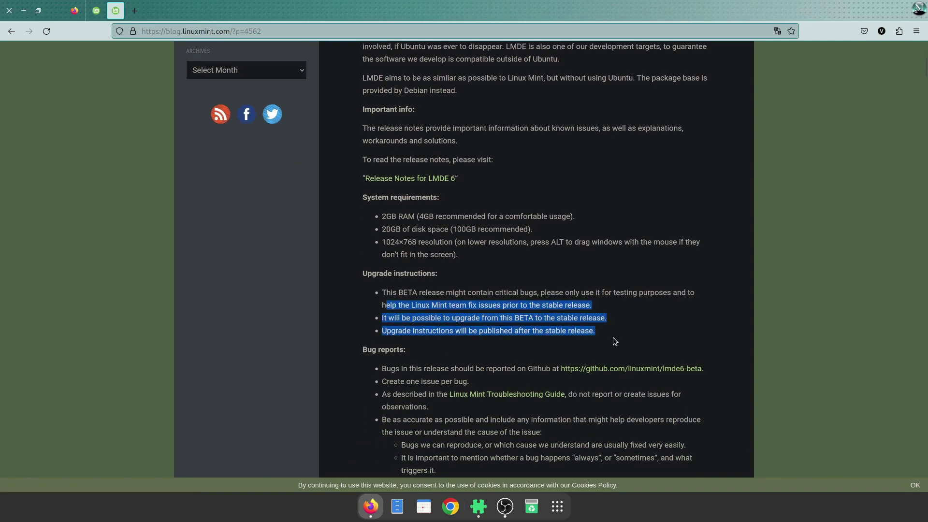
click(450, 347)
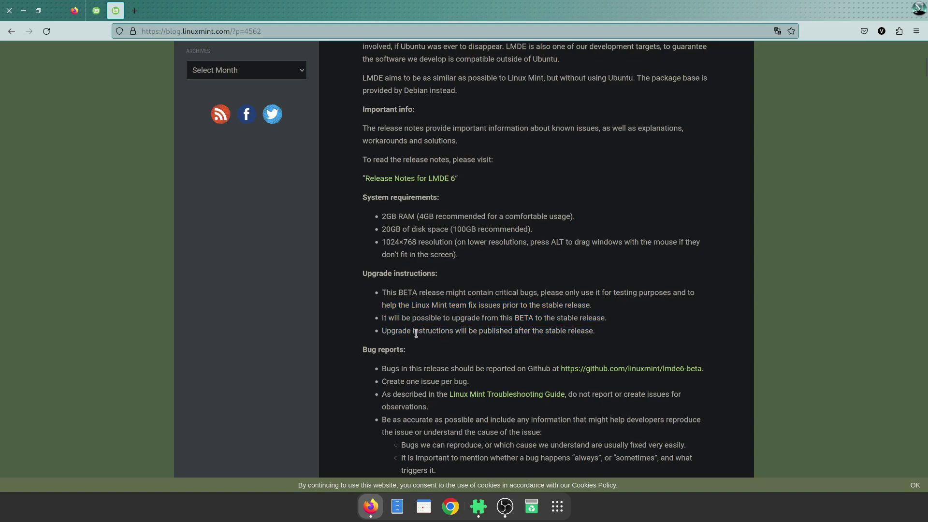
drag(384, 319, 631, 317)
click(633, 315)
scroll(640, 334, down, 6)
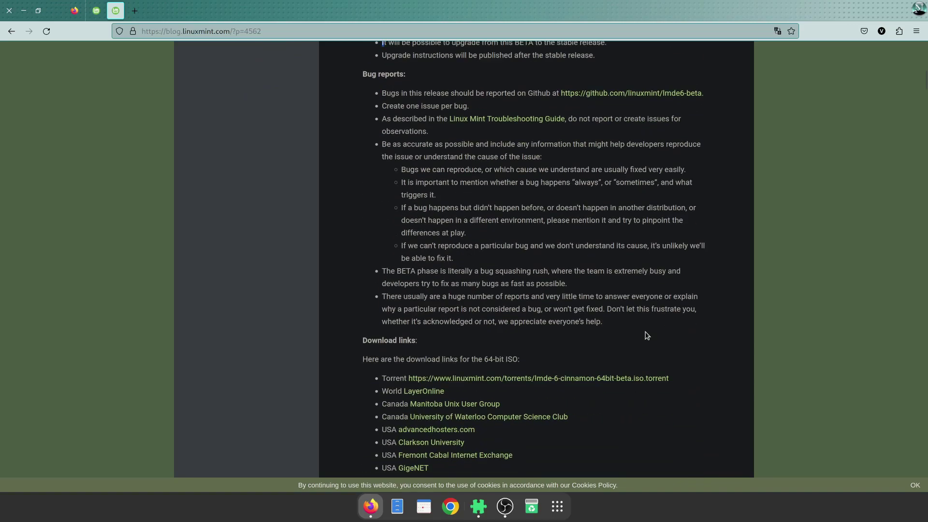
scroll(640, 334, up, 14)
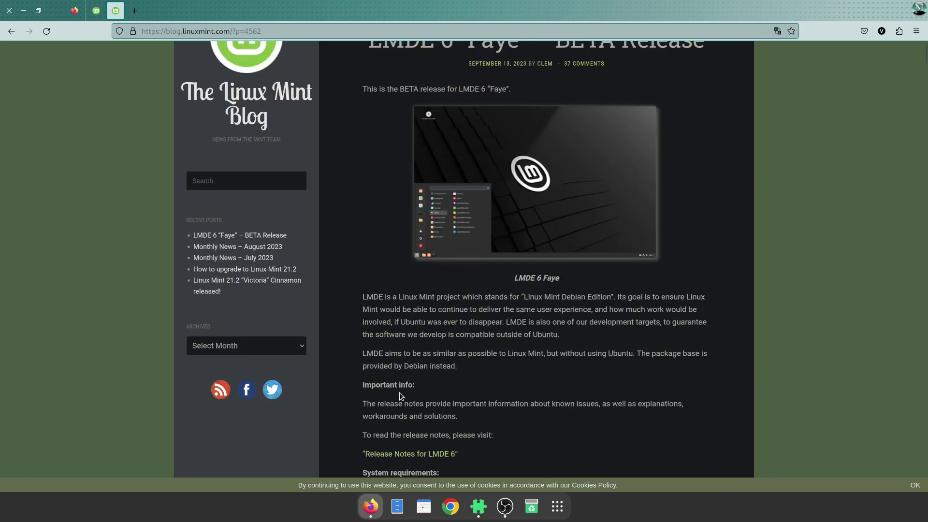
scroll(494, 399, up, 1)
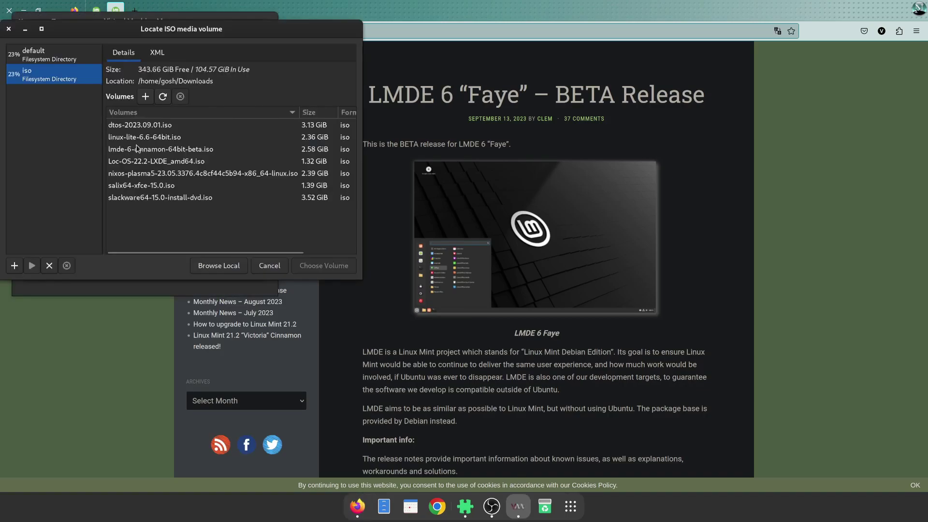
- Use lmde-6-cinnamon-64bit-beta.iso as install media with Debian 12 as the operating system
click(132, 150)
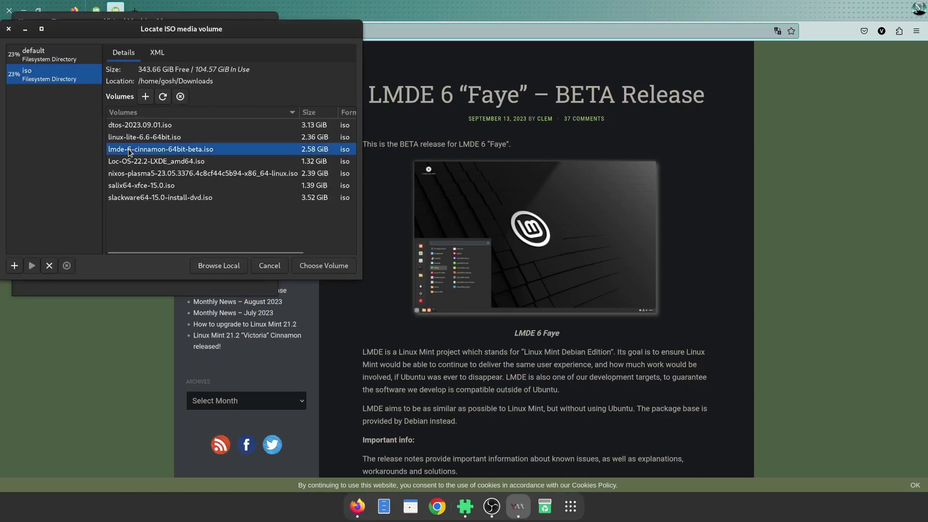
click(327, 265)
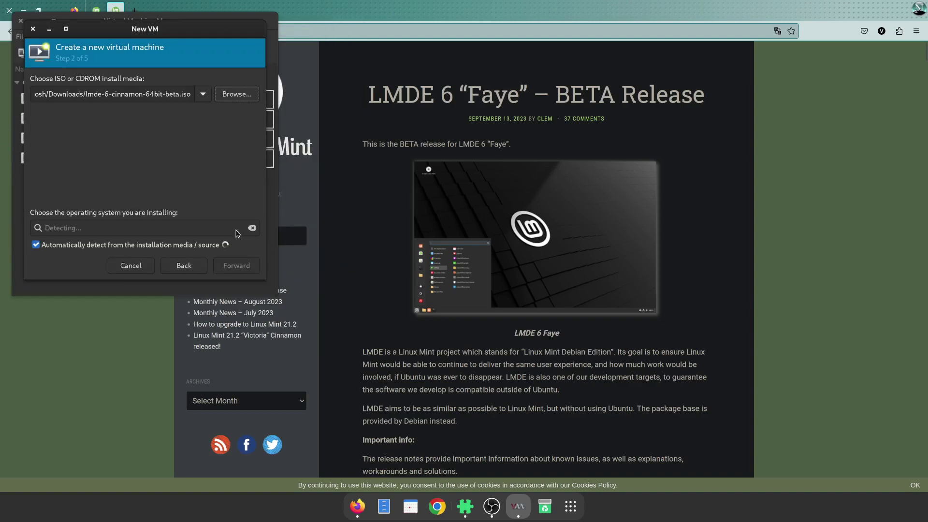
click(59, 244)
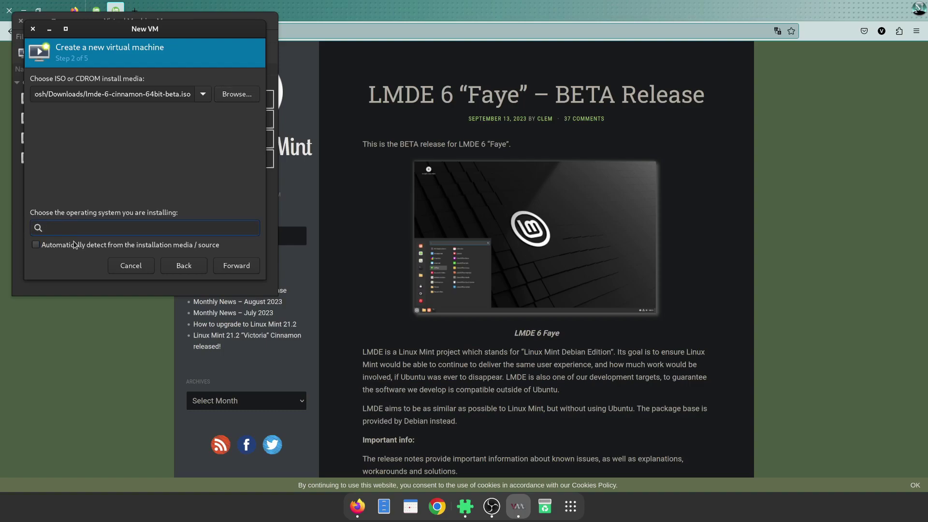
text(debian)
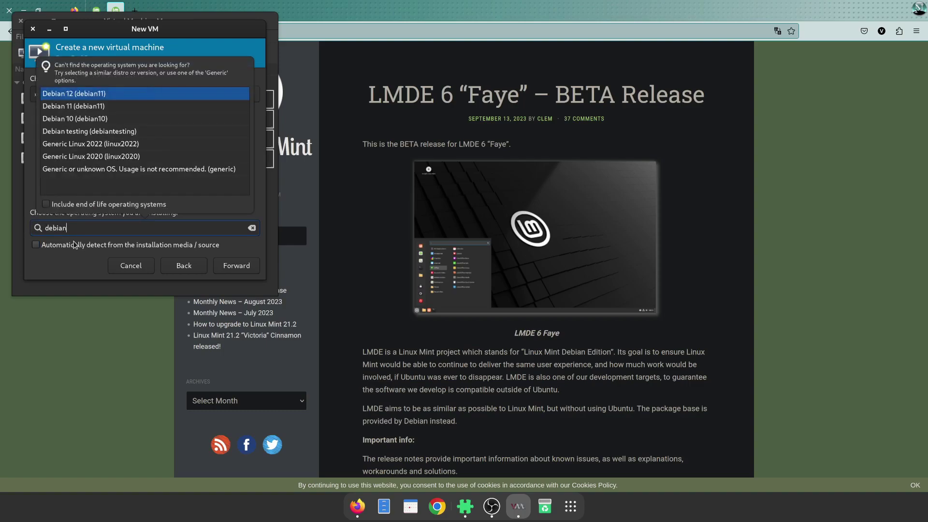
click(94, 95)
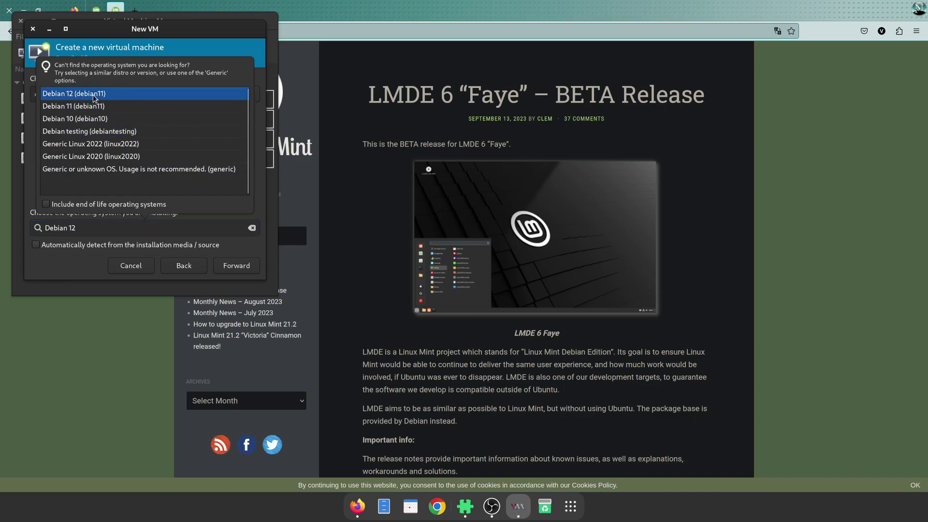
- Give the VM 6144 MiB of memory and a 100 GiB disk
click(235, 266)
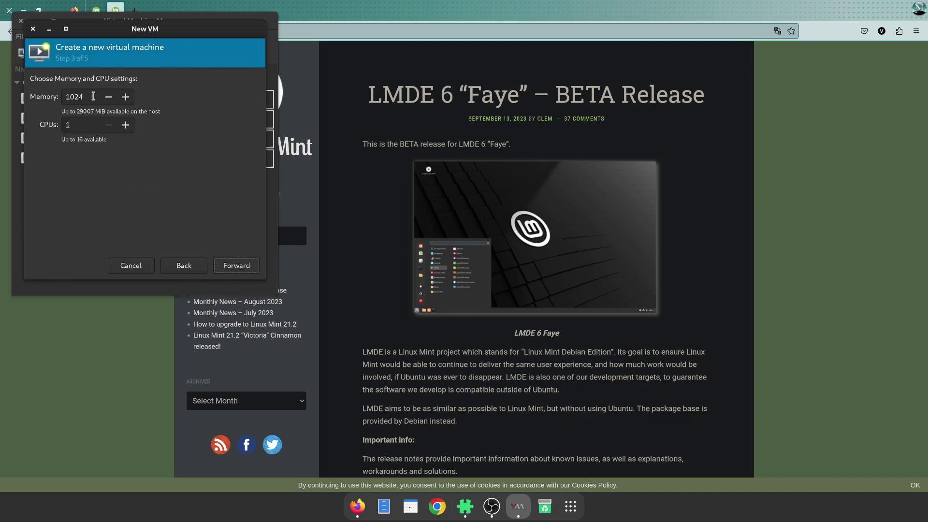
text(6144)
key(Tab)
click(218, 265)
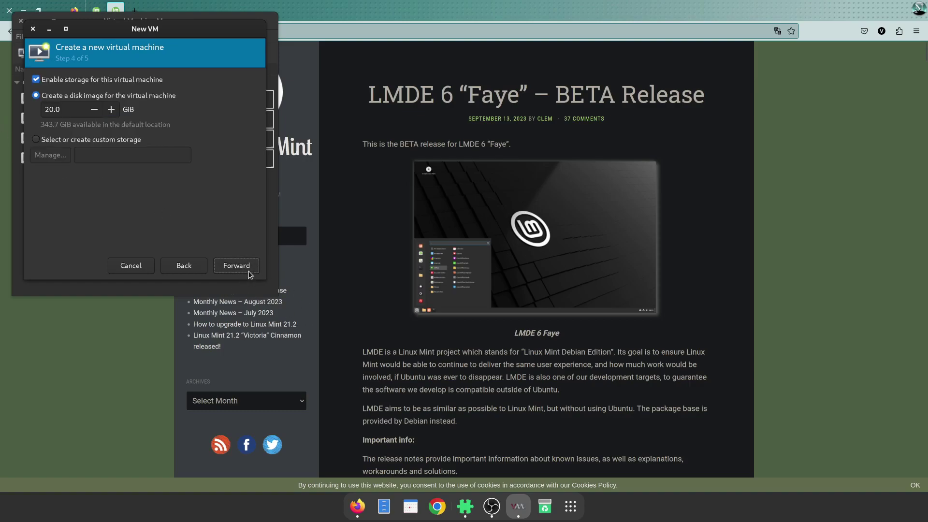
triple_click(75, 111)
text(100)
click(225, 267)
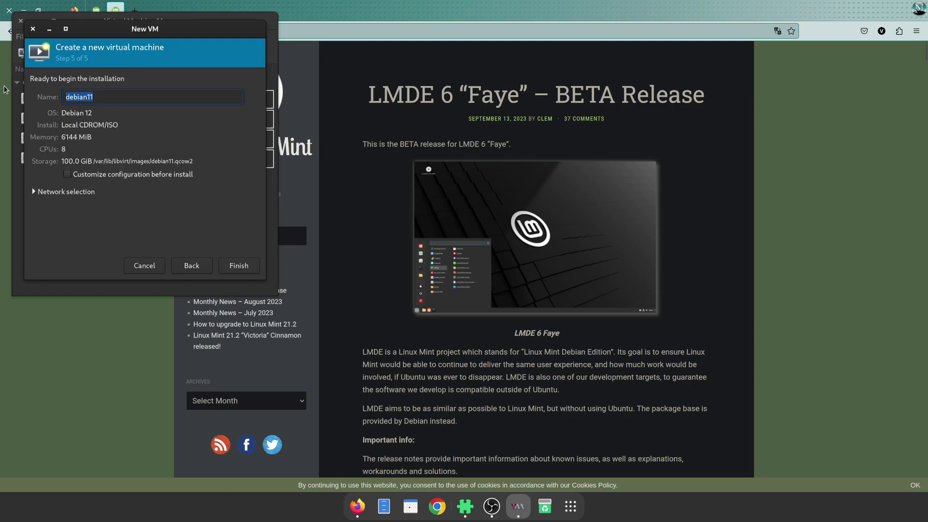
- Name the machine LMDE6, finish, and start the virtual network so it boots
text(LMDE6)
click(240, 265)
click(207, 191)
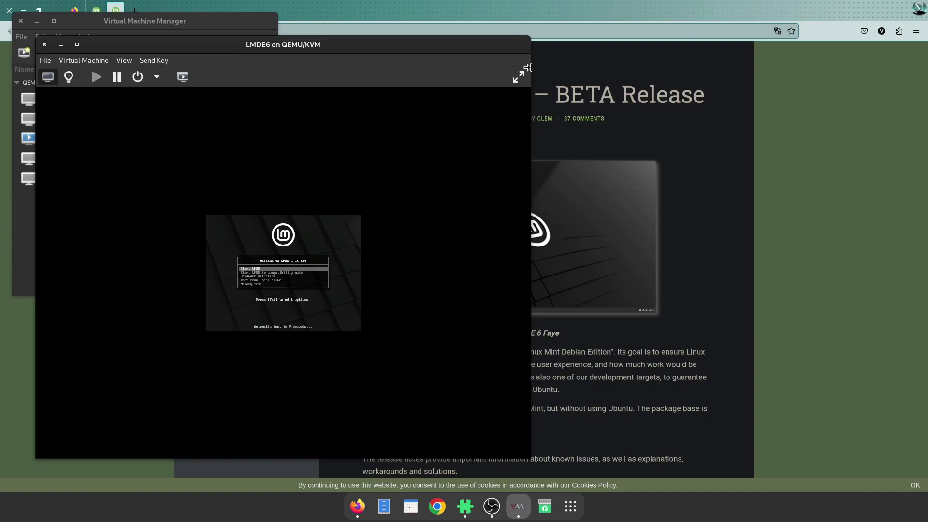
- Show the LMDE6 console full screen, open and close the Mint menu, and select Install Linux Mint
click(526, 68)
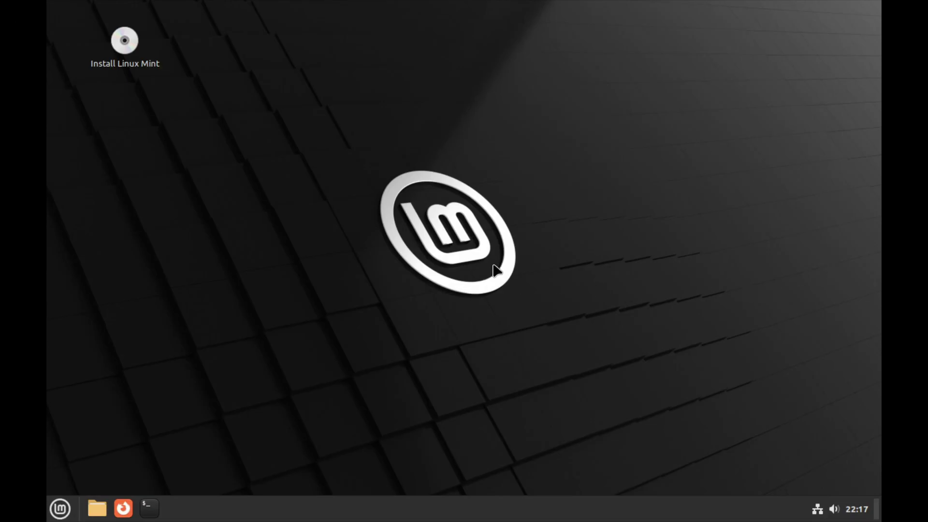
click(59, 513)
click(633, 294)
click(133, 63)
click(130, 108)
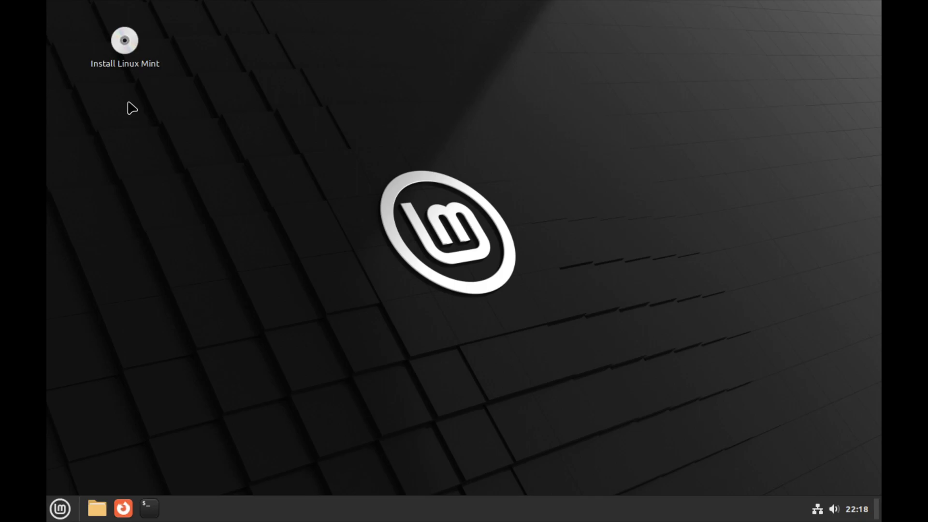
- Launch the LMDE installer and keep English (United States) as the language
double_click(113, 65)
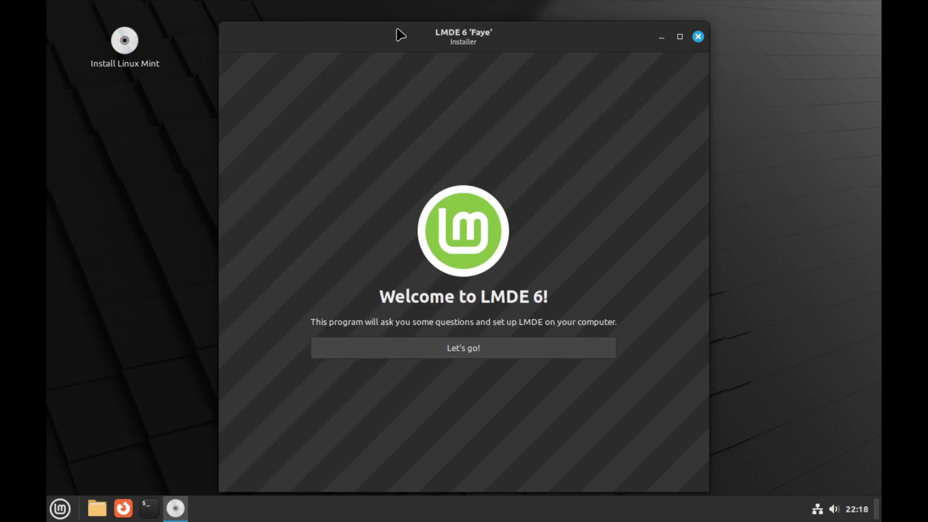
drag(397, 28, 393, 20)
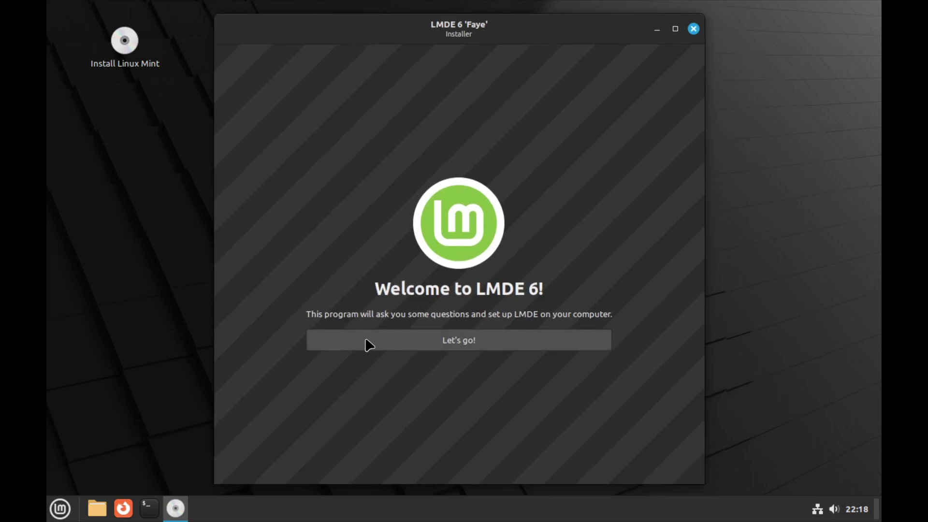
click(389, 346)
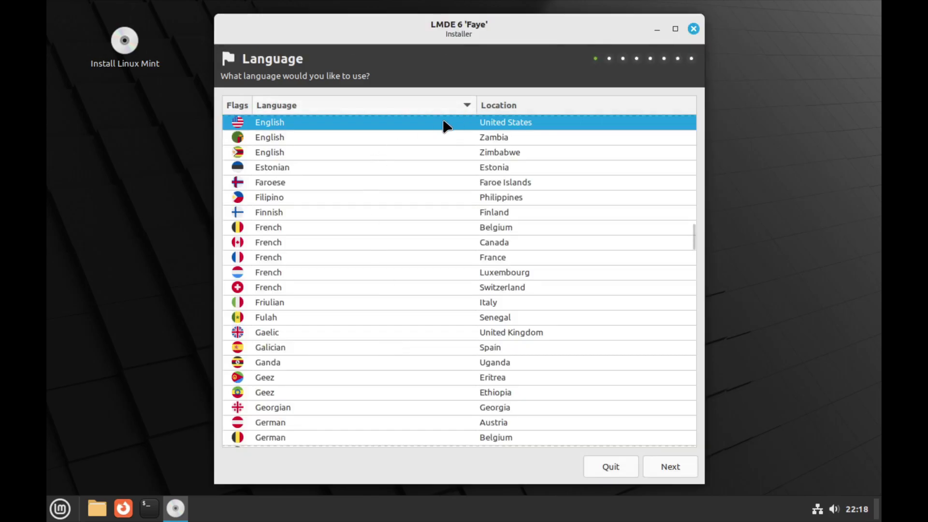
click(670, 466)
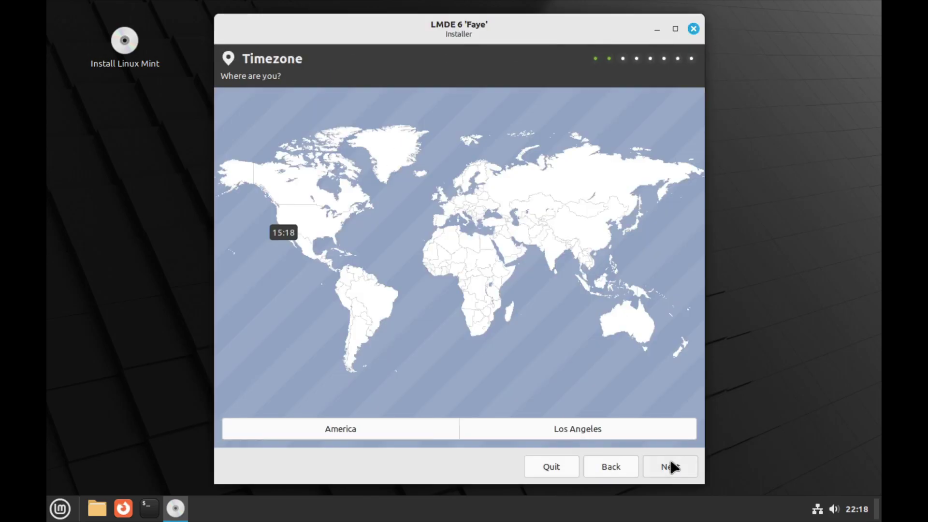
- Set the timezone to America/Winnipeg on the map and continue to keyboard layout
click(630, 436)
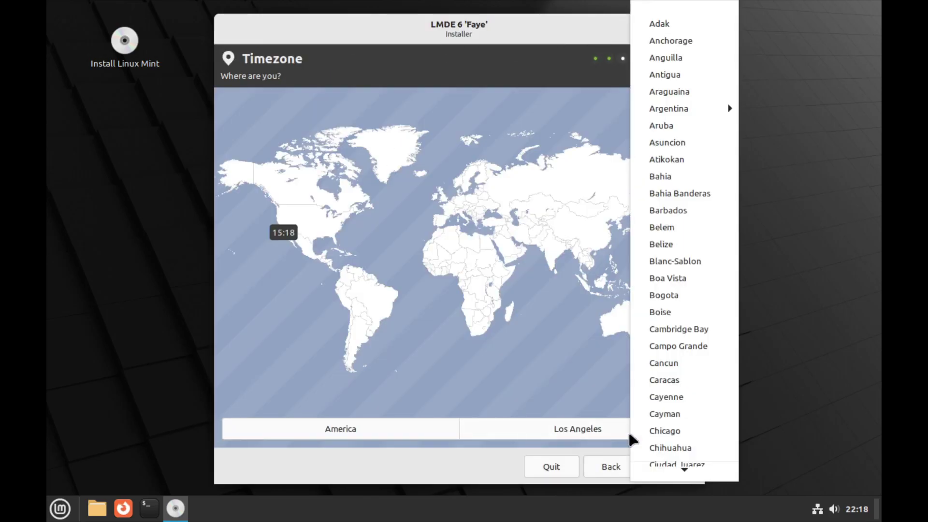
click(606, 432)
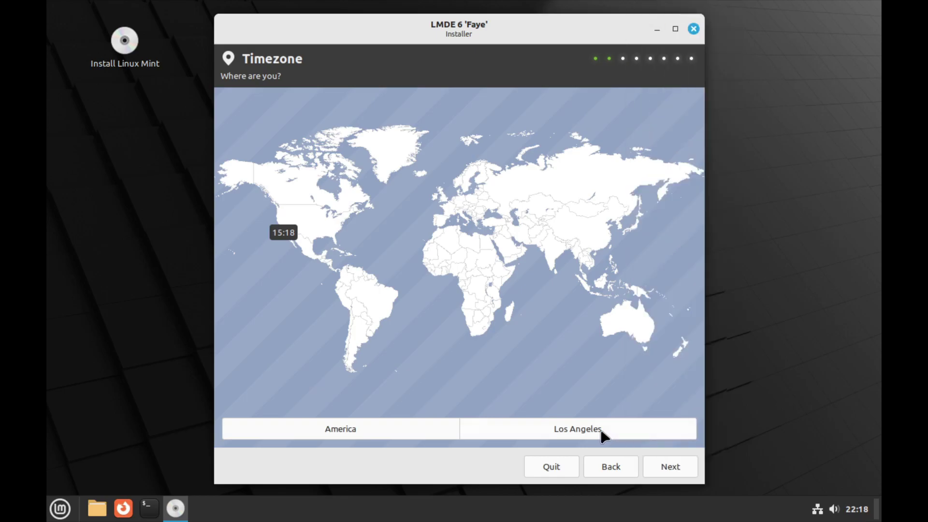
click(559, 428)
click(549, 430)
click(311, 209)
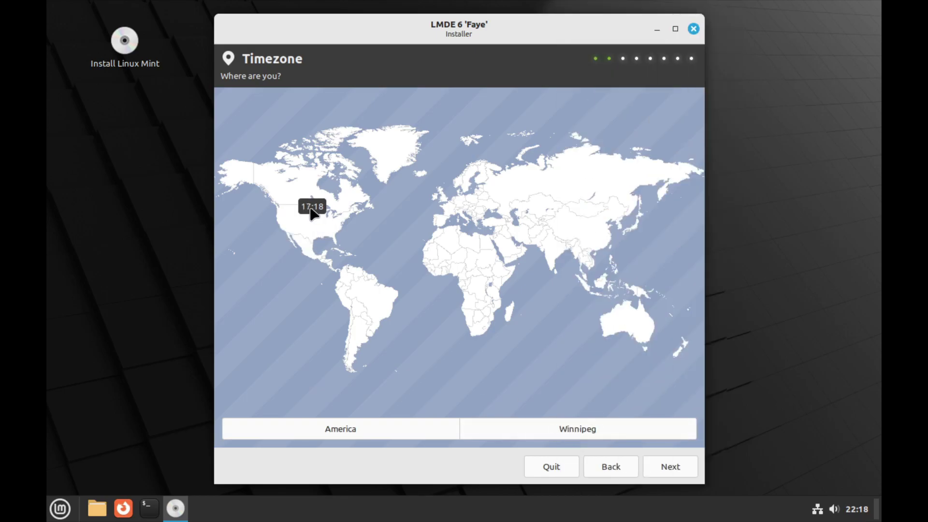
click(668, 472)
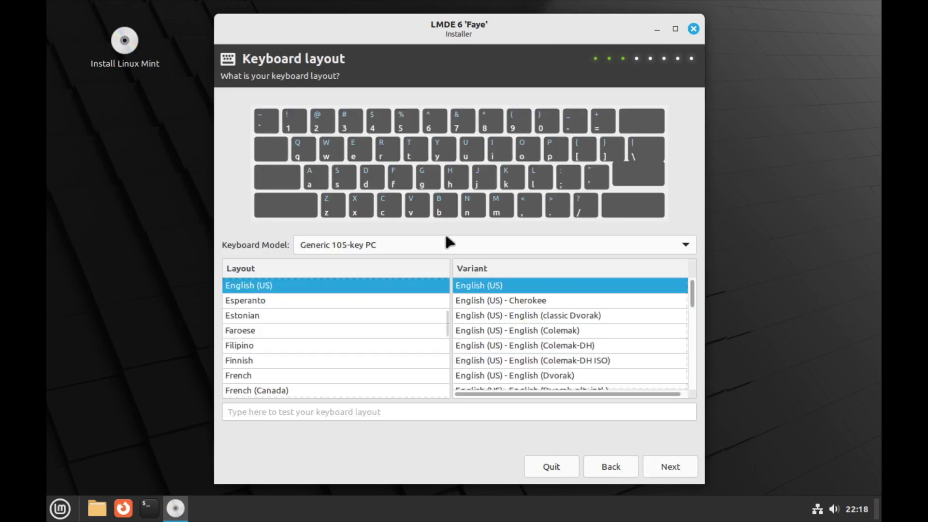
- Keep the keyboard layout, then enter the user's name, computer name lmdewm, username and password
click(670, 468)
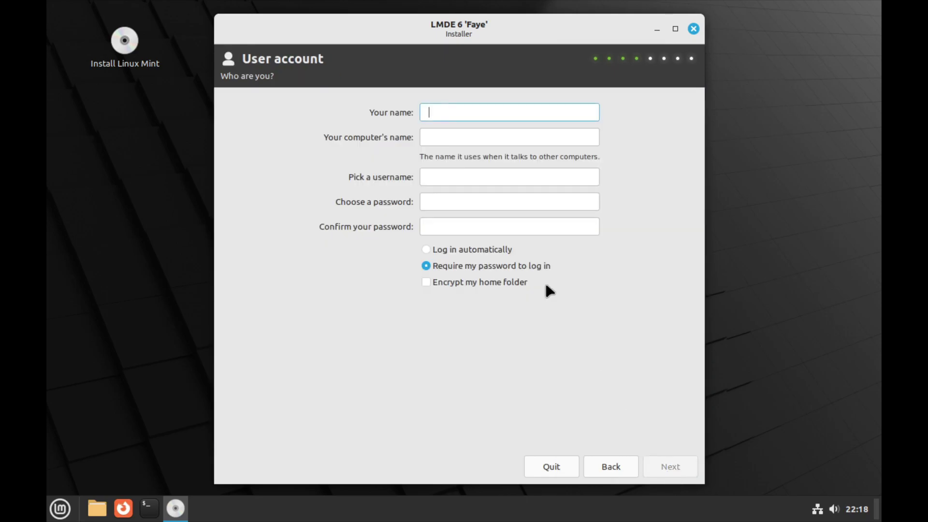
text(goshlmdewm)
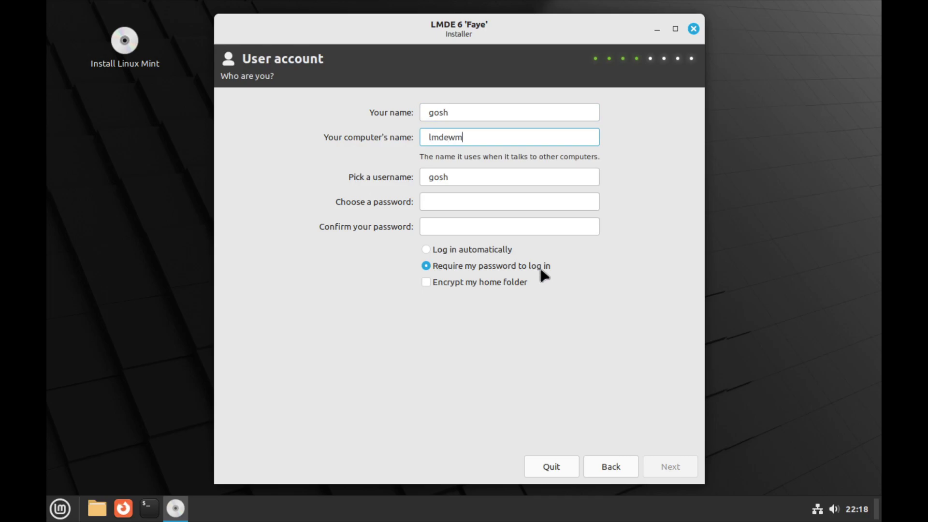
key(Tab)
key(Tab)
text(****)
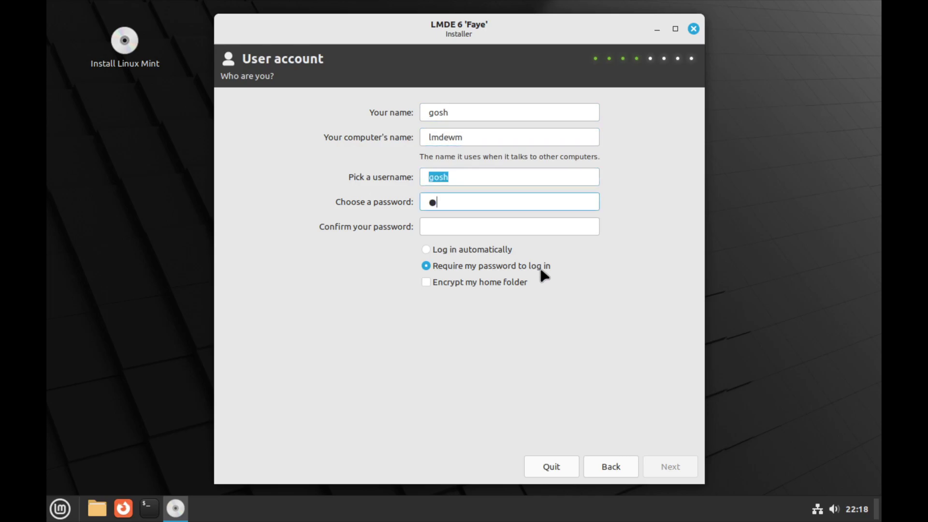
key(Tab)
text(****)
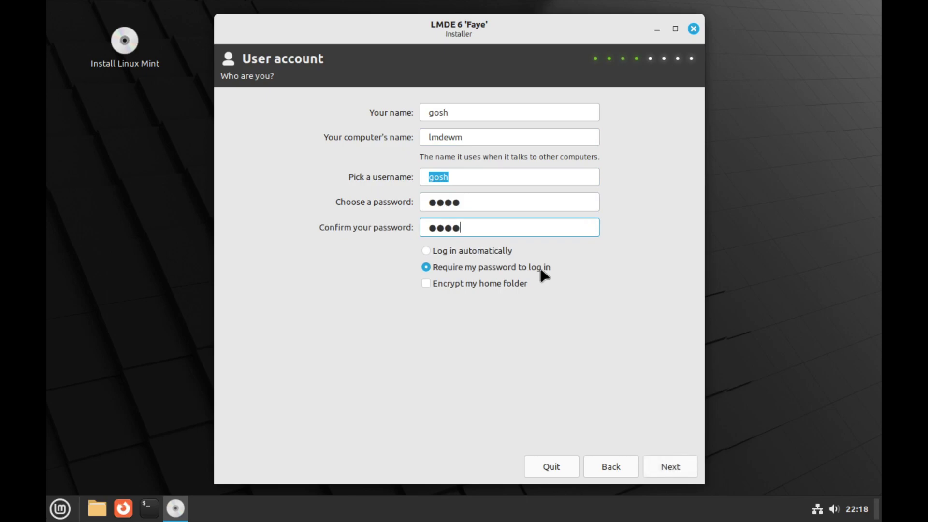
click(660, 470)
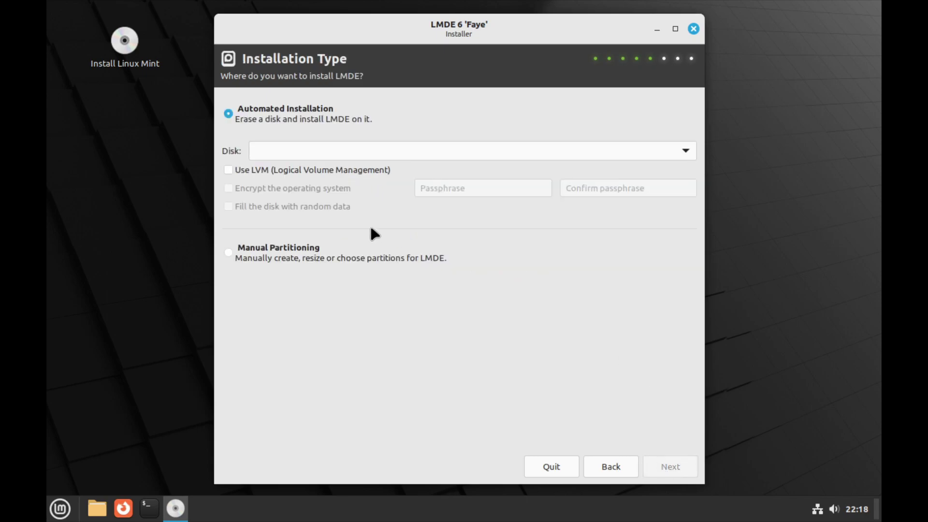
- Choose disk vda (107 GB), confirm erasing and partitioning, keep GRUB on /dev/vda, and begin installing
click(320, 150)
click(319, 154)
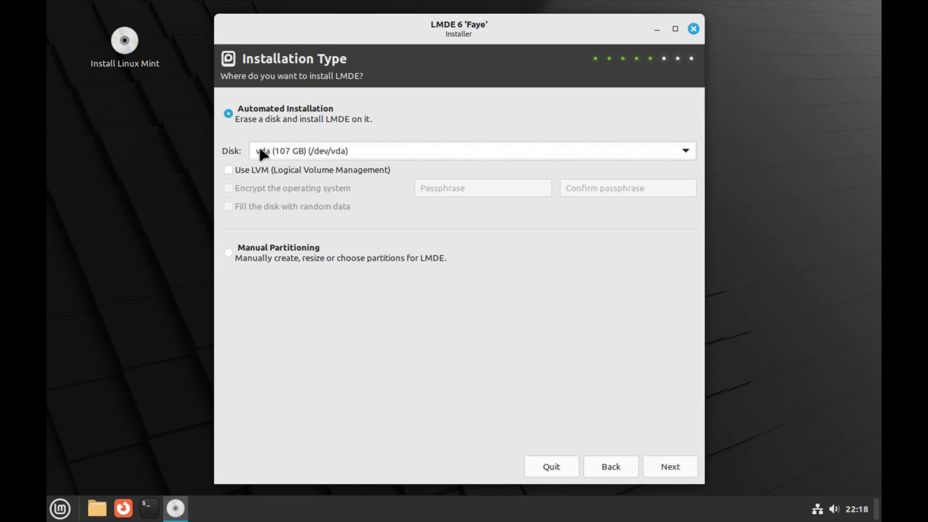
click(678, 475)
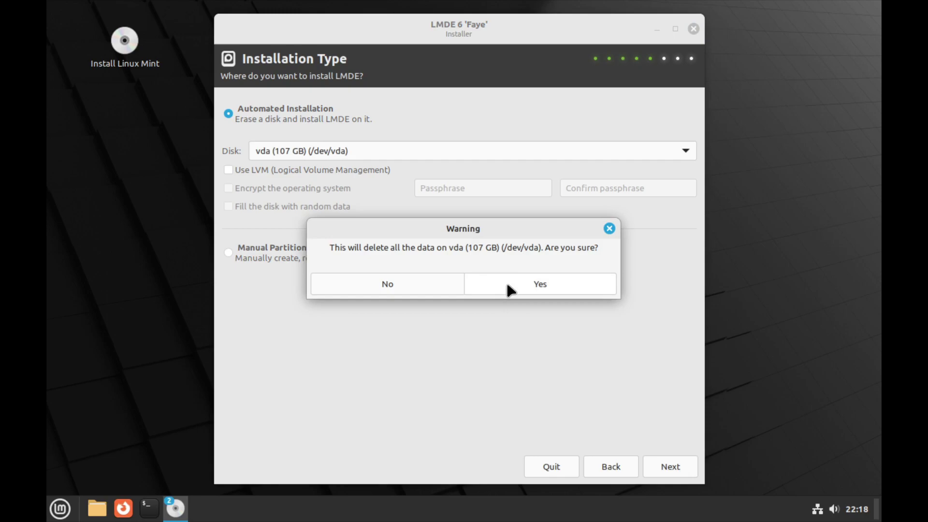
click(500, 287)
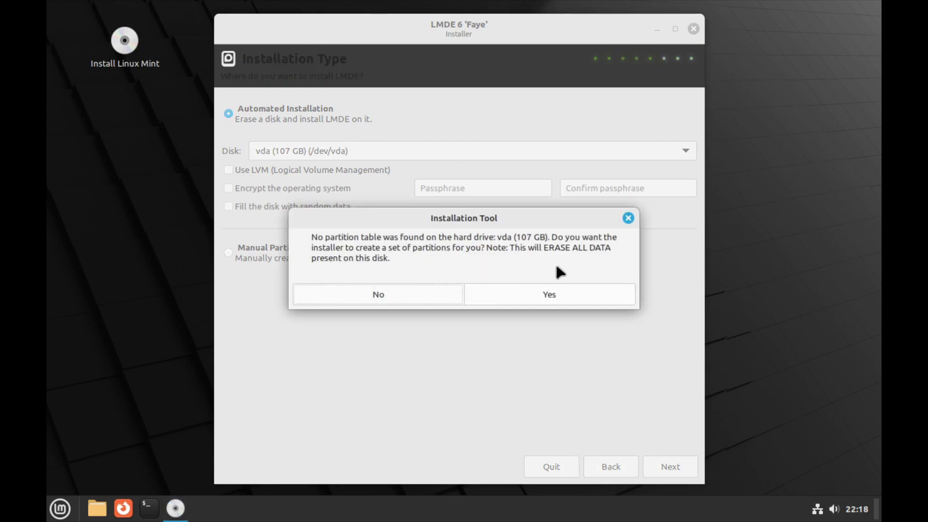
click(531, 297)
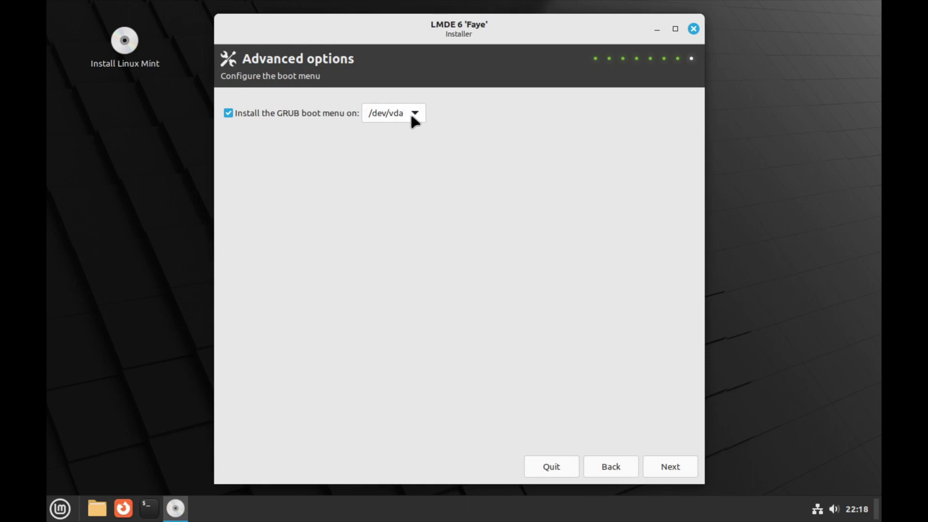
click(671, 468)
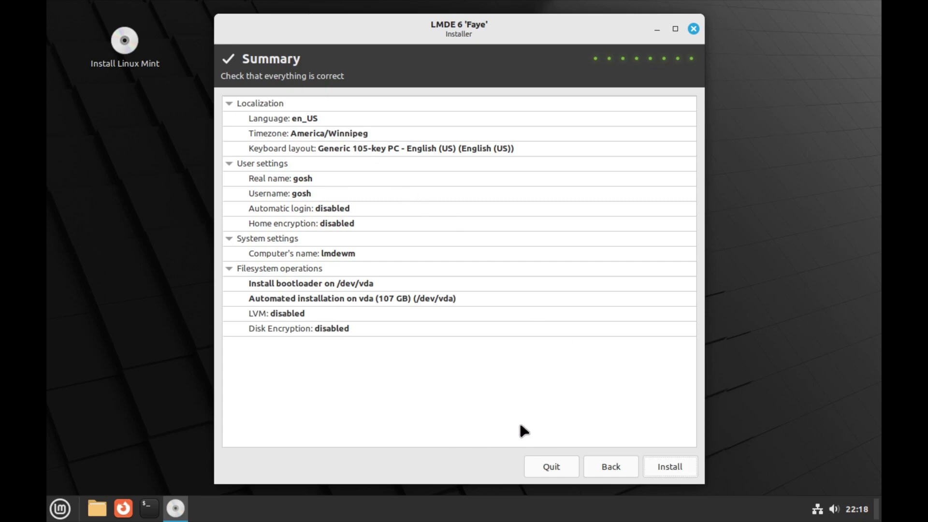
click(685, 467)
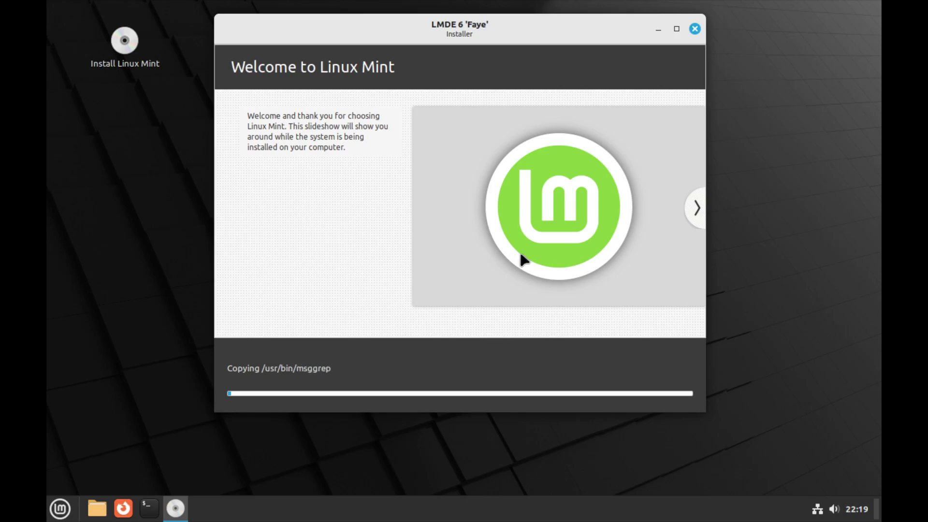
- Page through the slideshow from Manage your photos to Find help and back while files copy
click(700, 209)
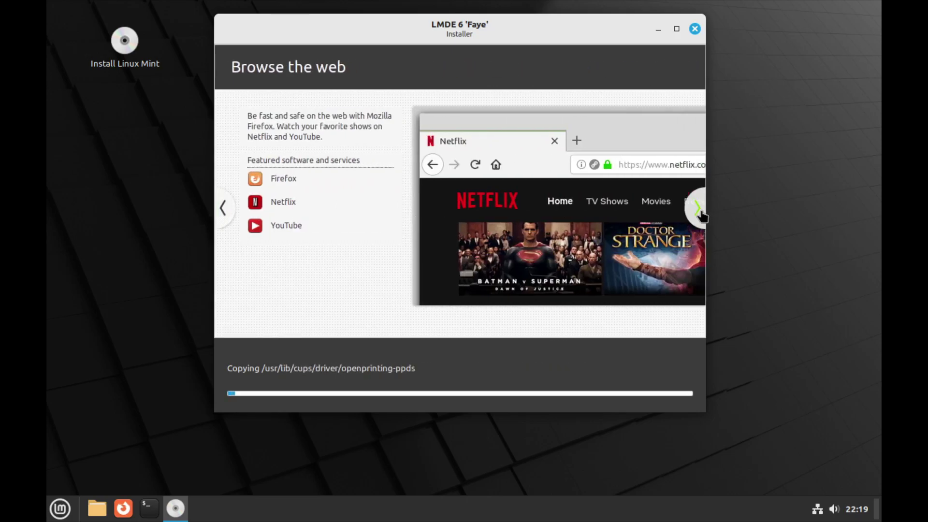
click(701, 213)
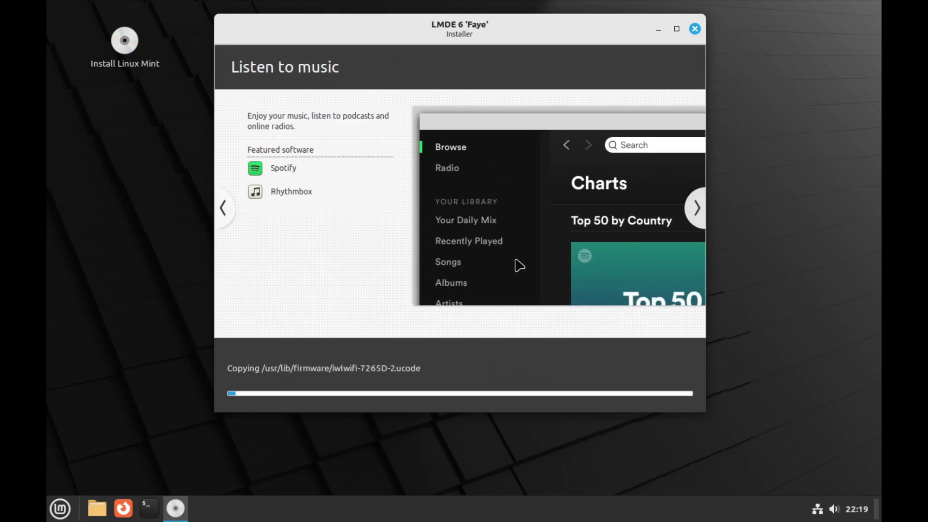
click(701, 207)
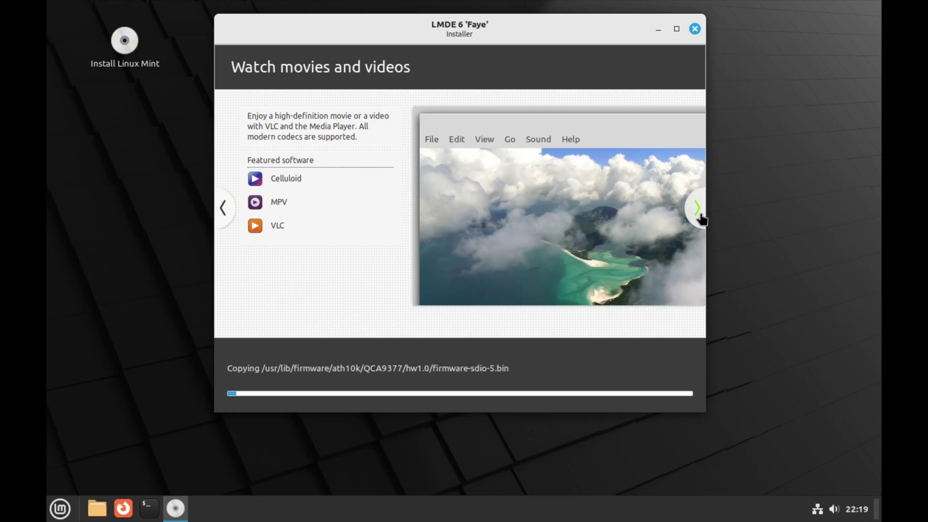
click(699, 212)
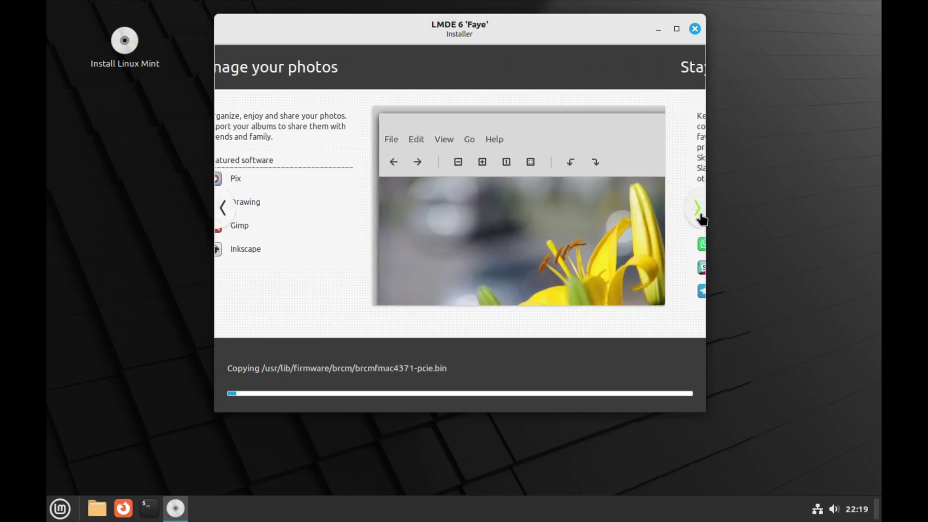
click(699, 213)
click(699, 213)
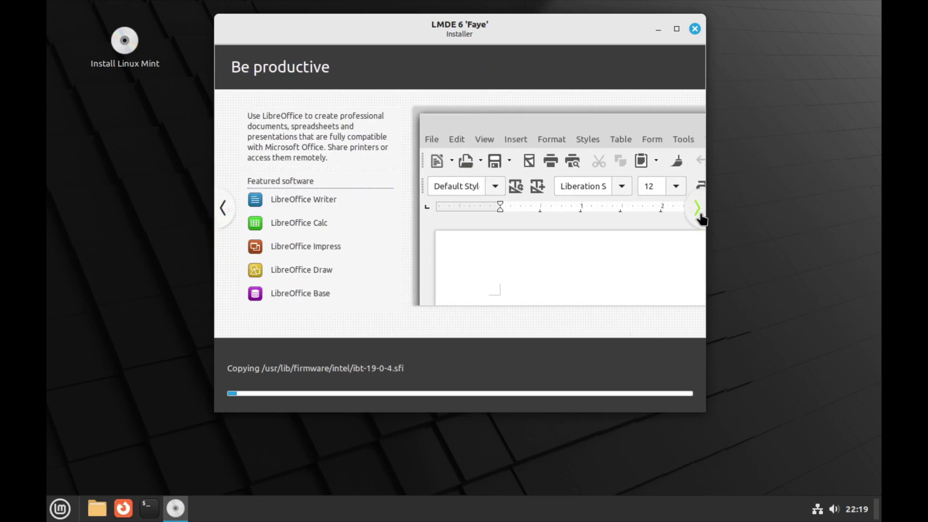
click(699, 213)
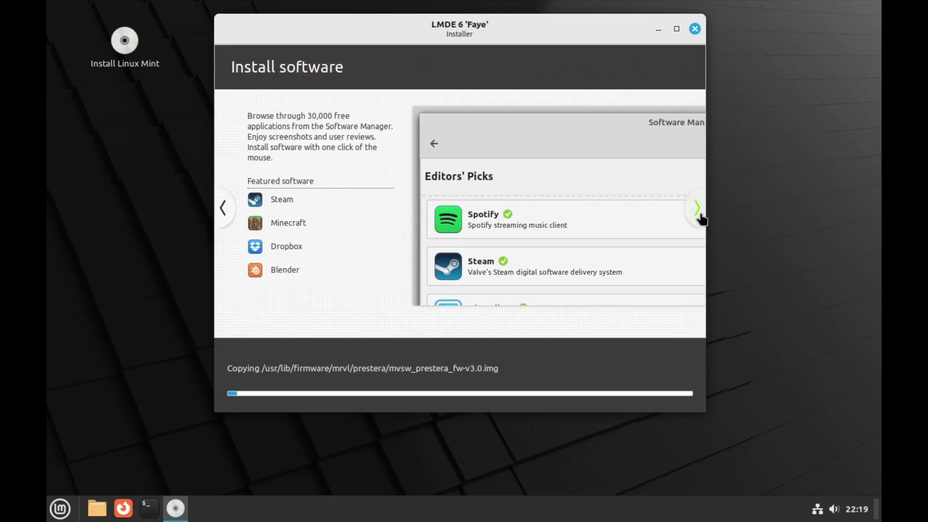
click(699, 213)
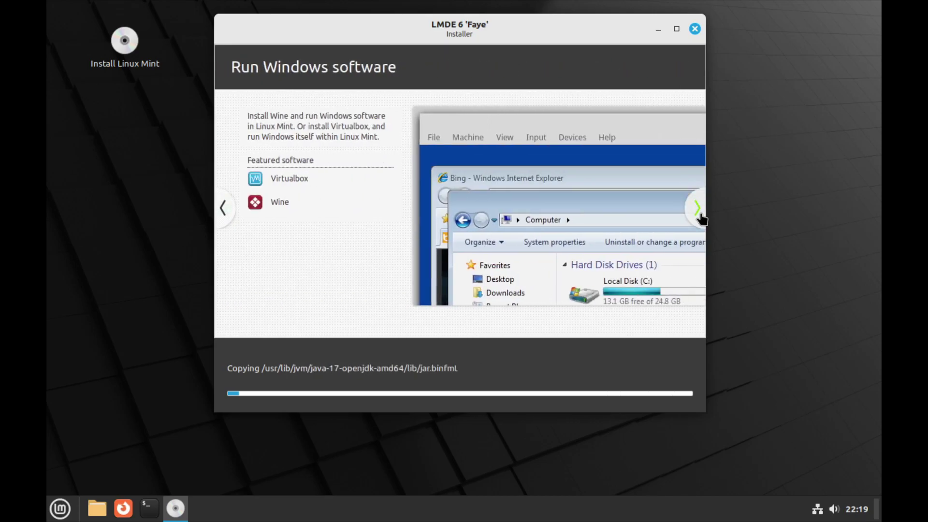
click(699, 213)
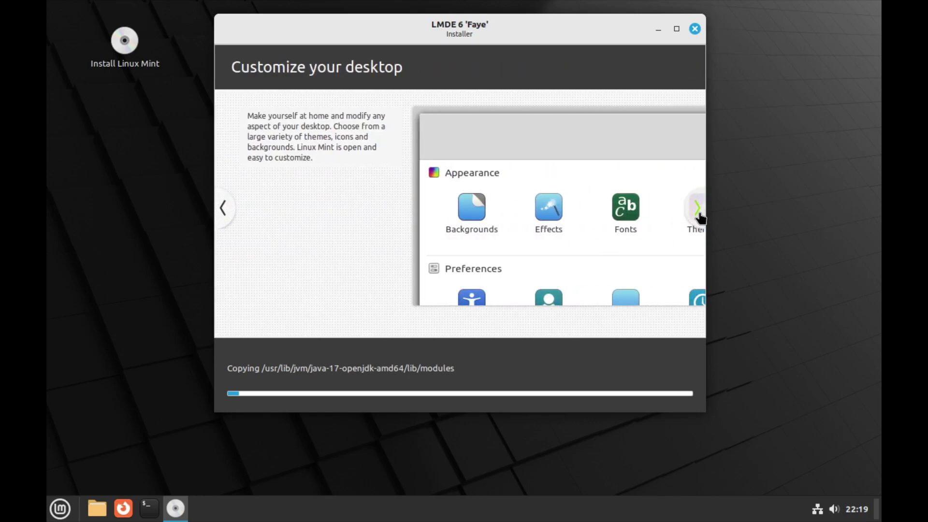
click(699, 213)
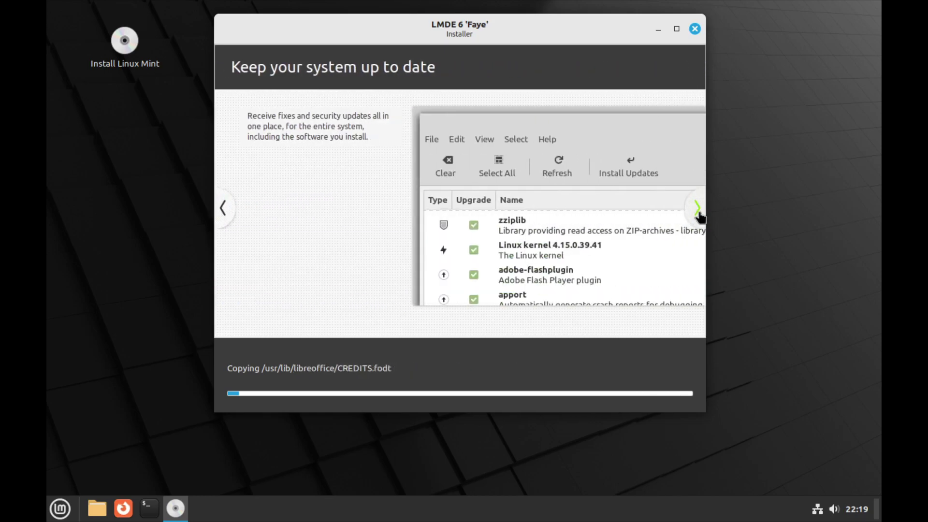
click(699, 212)
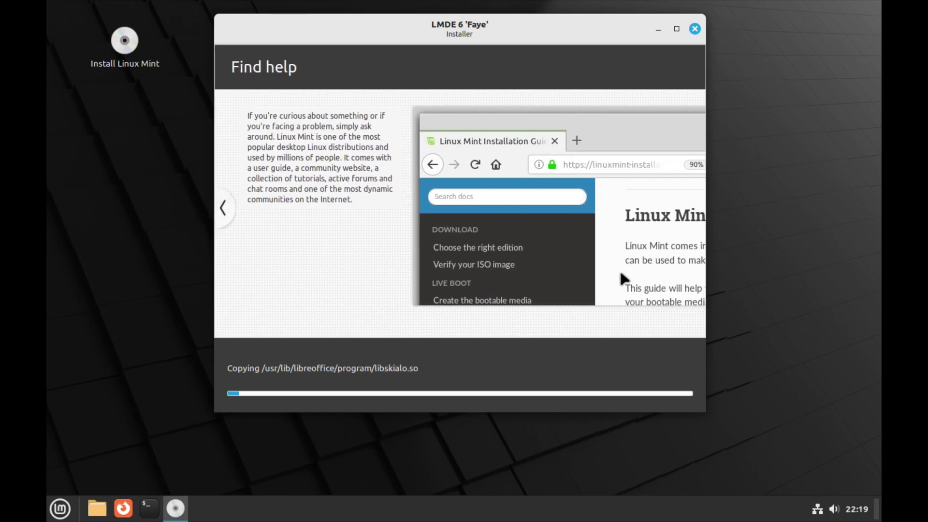
click(224, 209)
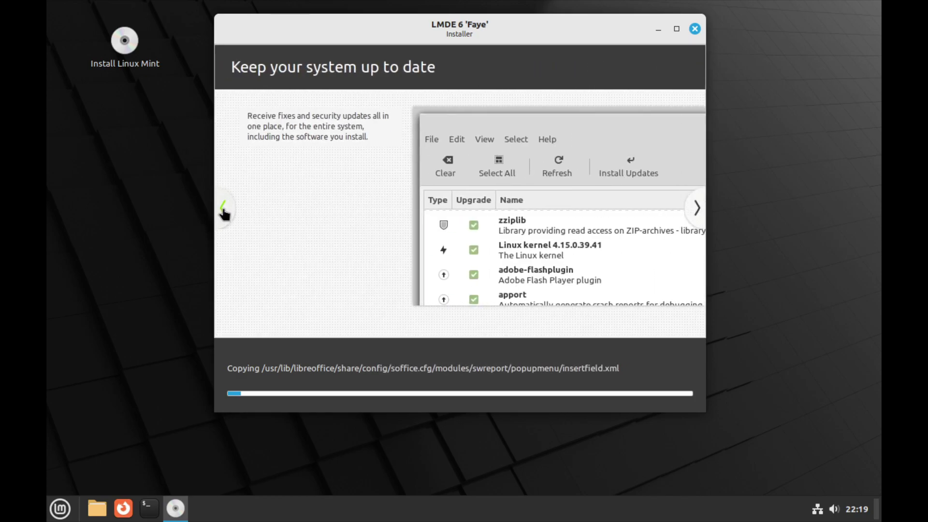
drag(409, 36, 401, 64)
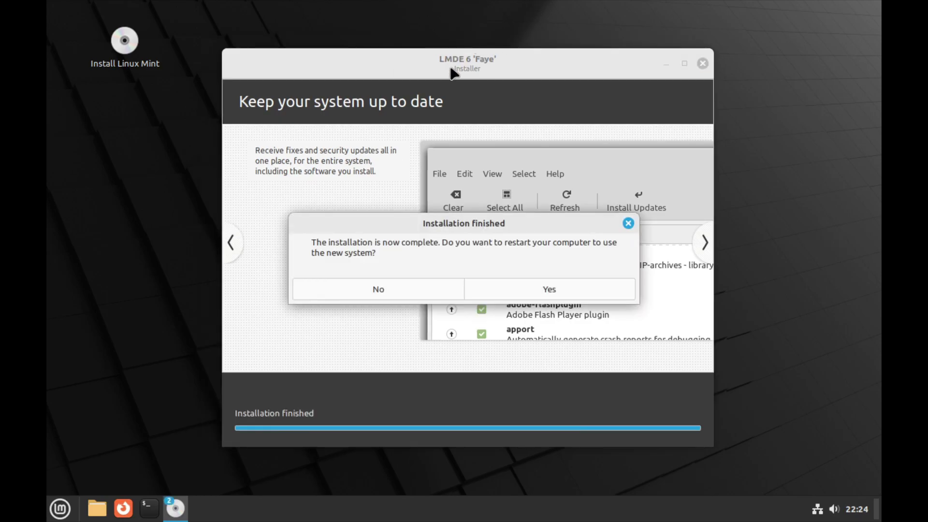
- Confirm the restart so the VM reboots into the installed LMDE 6
click(538, 290)
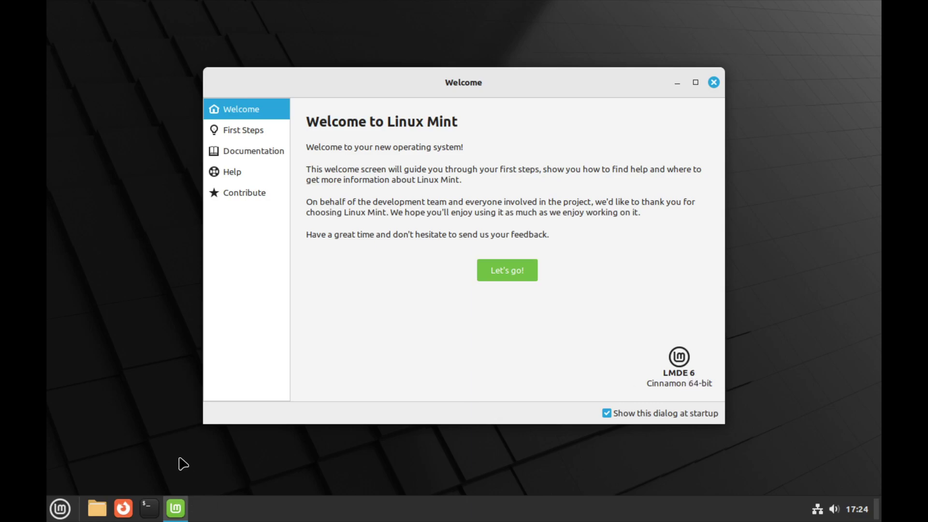
- Apply and keep a 1920 × 1080 resolution in Display Settings, then close the window
right_click(116, 436)
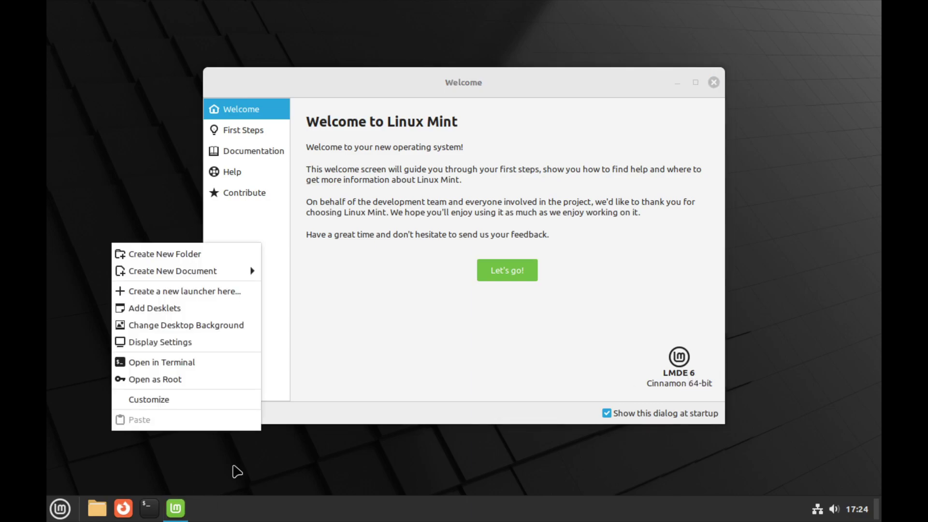
click(183, 345)
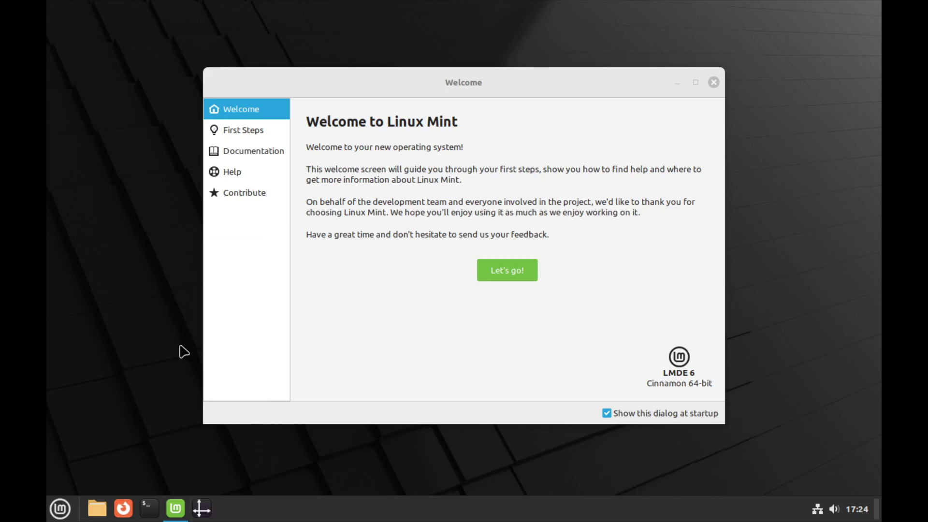
click(438, 274)
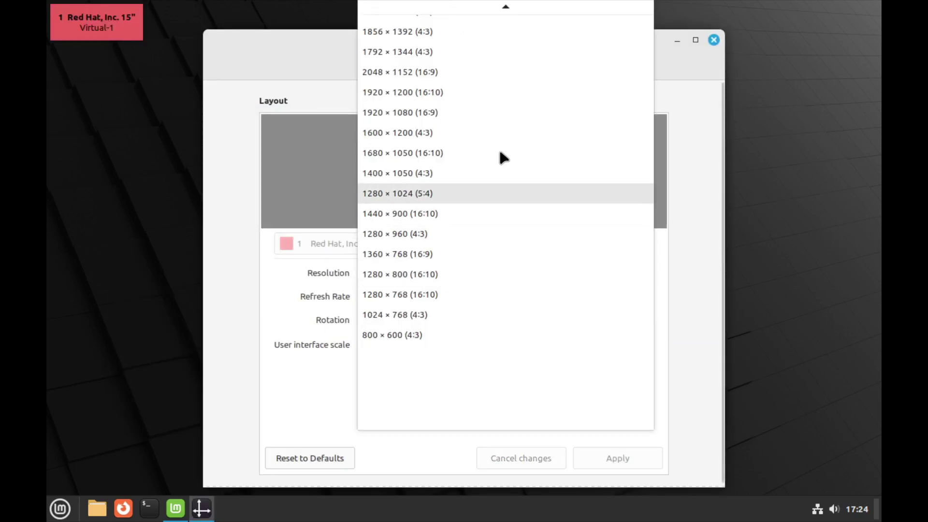
click(508, 112)
click(610, 458)
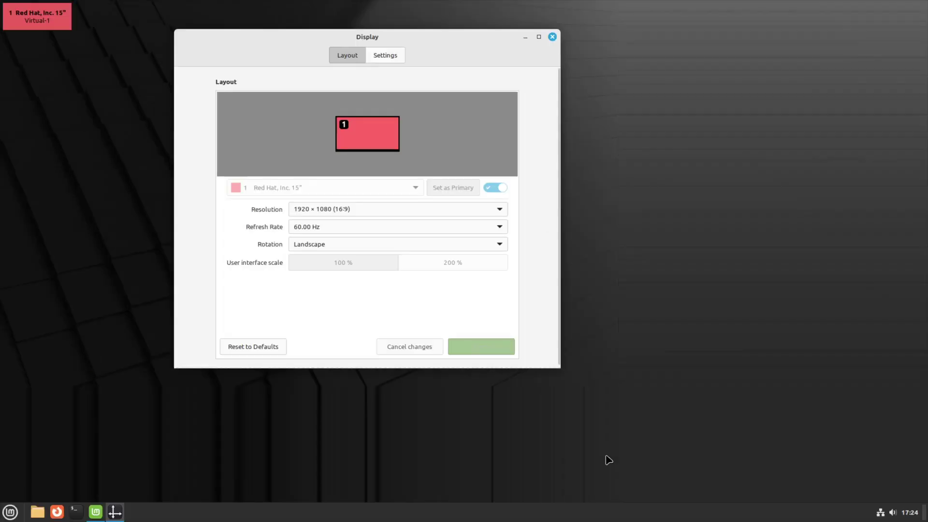
click(509, 287)
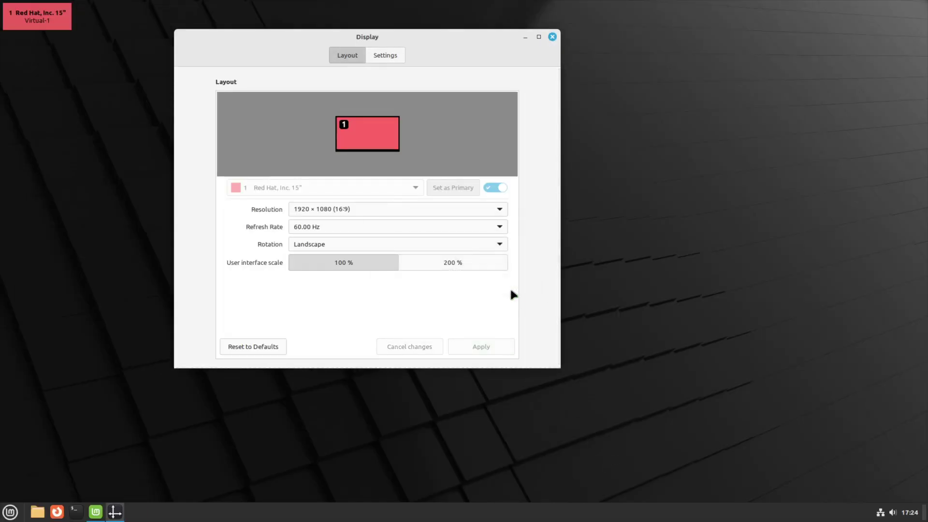
click(552, 38)
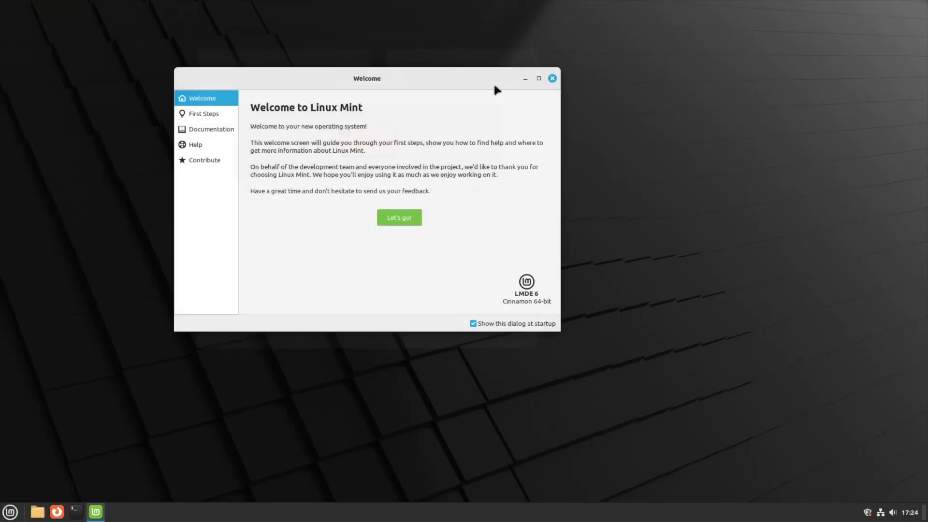
- Reposition the Welcome window, go to First Steps and scroll through its list
drag(312, 80, 366, 165)
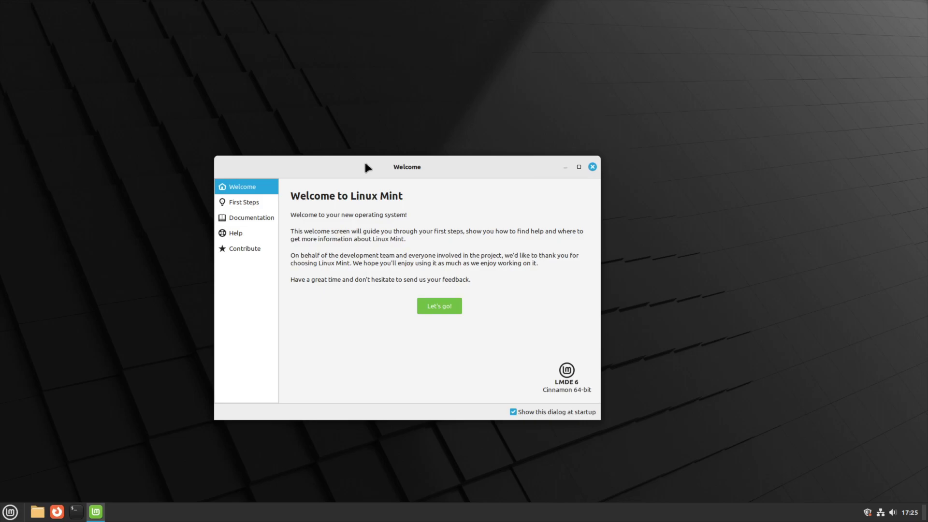
drag(389, 166, 435, 143)
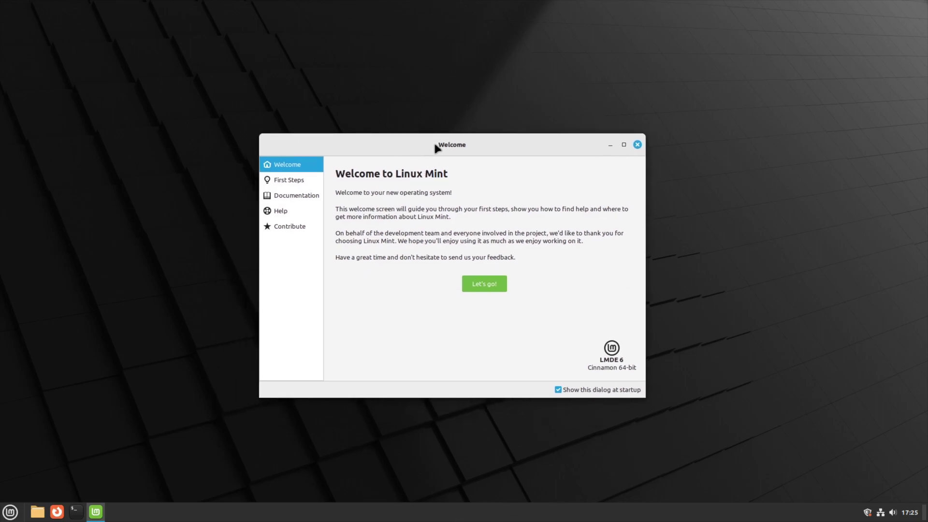
click(484, 286)
scroll(437, 341, down, 5)
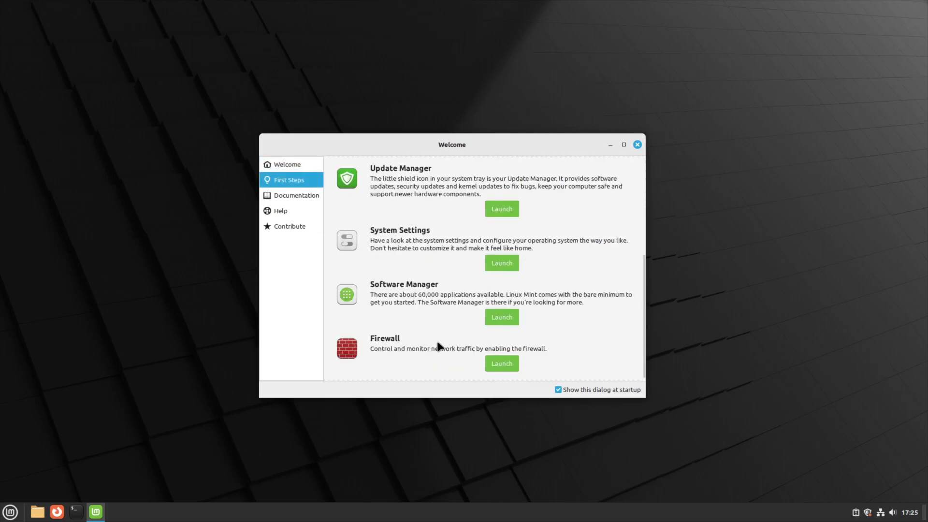
scroll(436, 338, up, 5)
- Set the Dark appearance, try red, blue and orange accents, choose the third swatch, and keep Mint-Y style
click(502, 204)
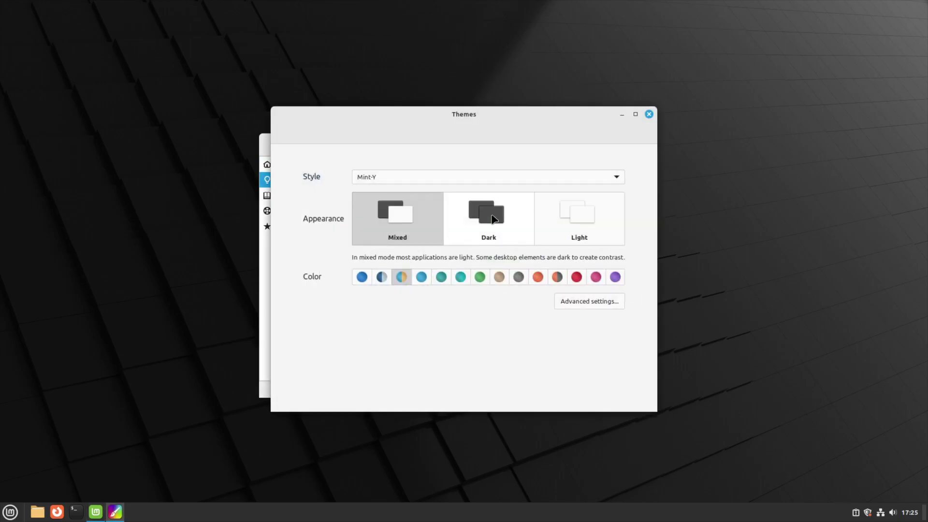
click(494, 241)
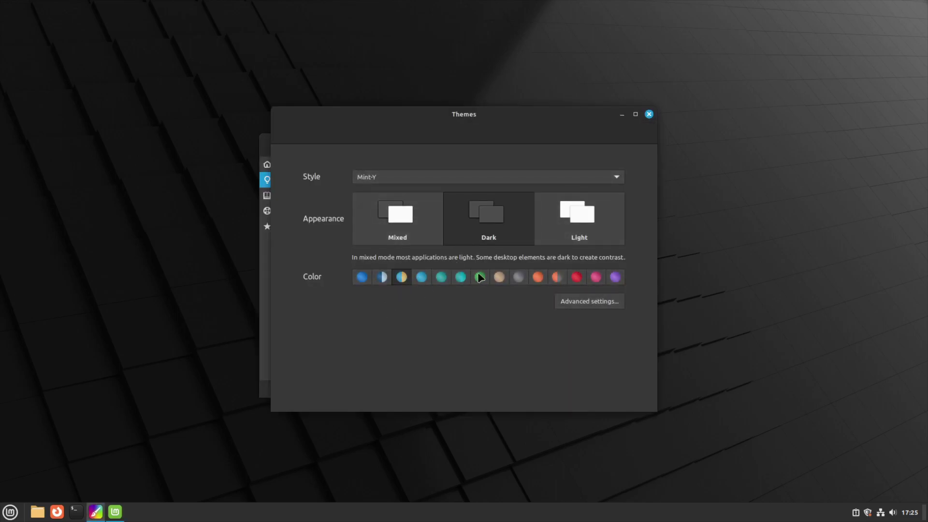
click(577, 279)
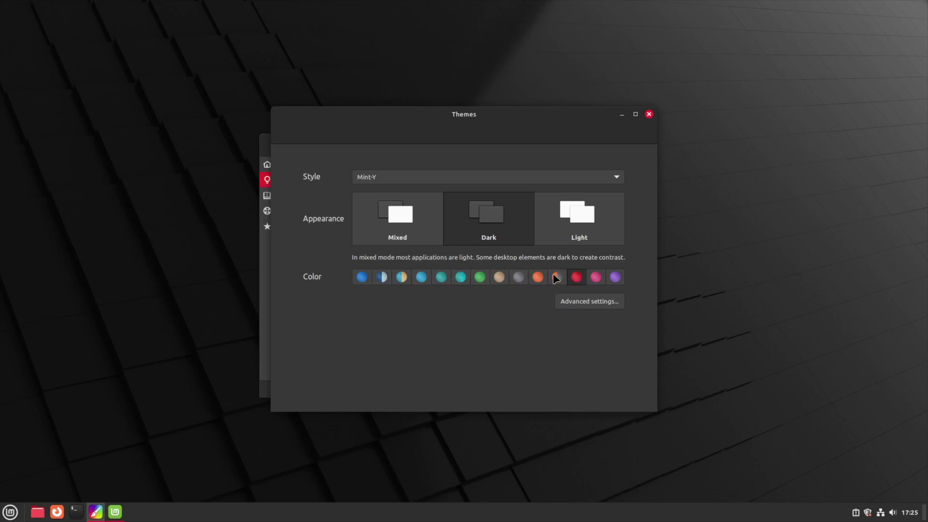
click(421, 277)
click(382, 278)
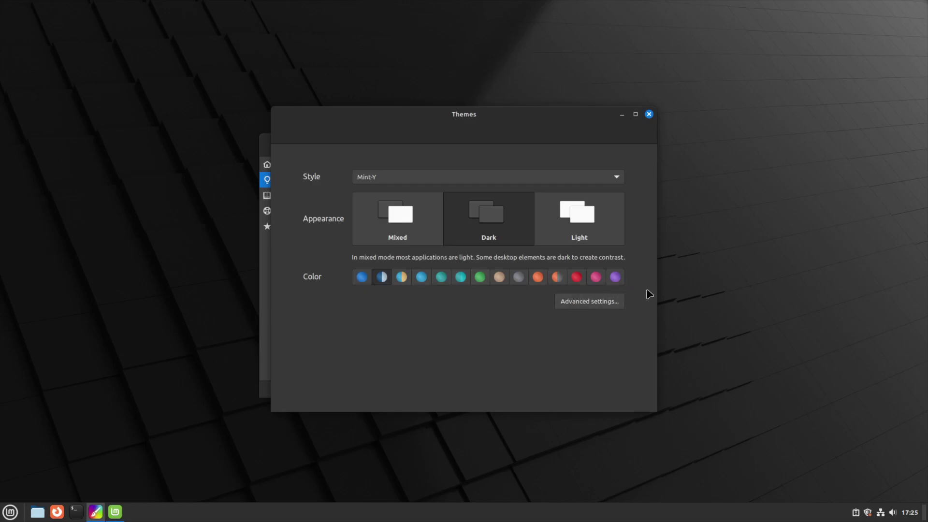
click(557, 278)
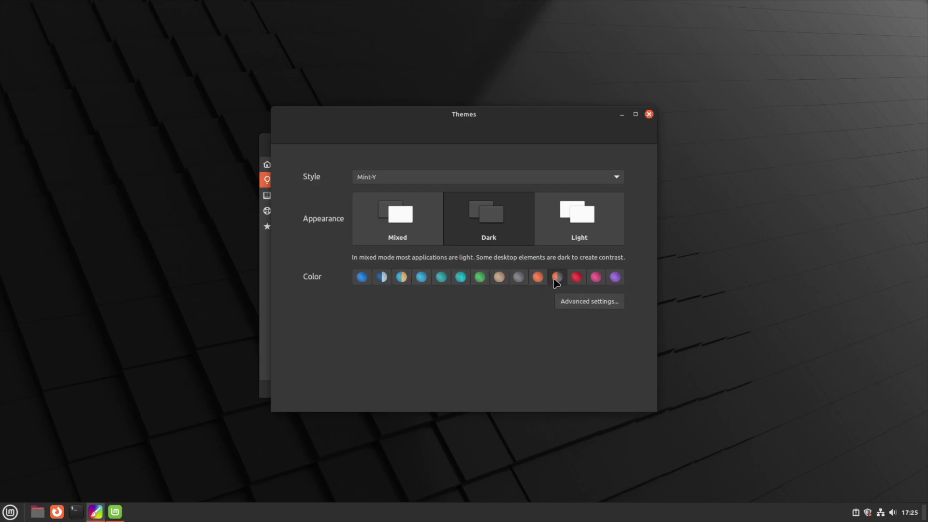
click(409, 279)
click(527, 177)
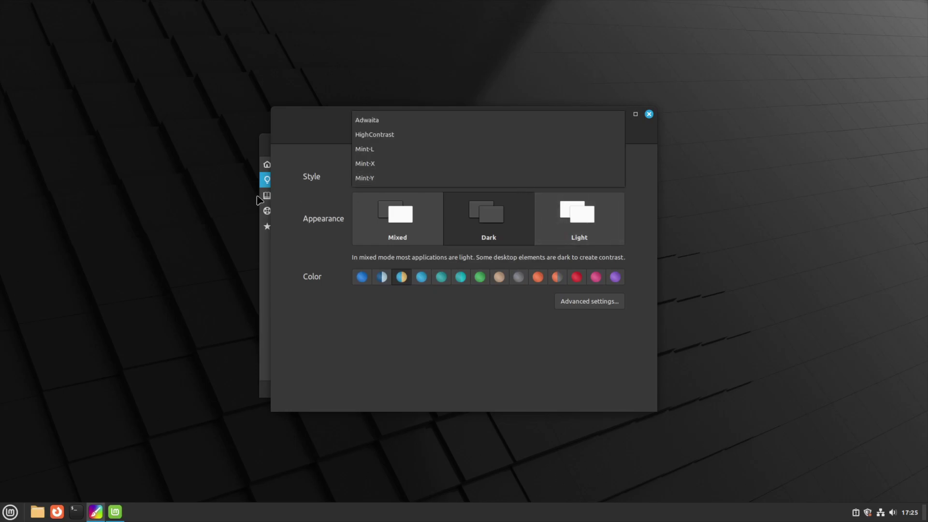
click(310, 224)
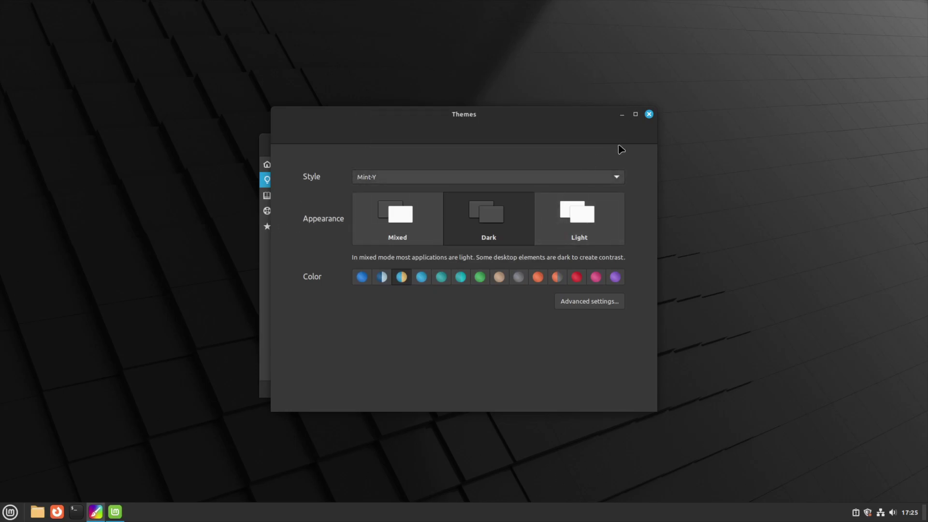
- Open the advanced theme settings, keep Adwaita as the pointer theme, and view icon themes without changing them
click(590, 301)
click(551, 171)
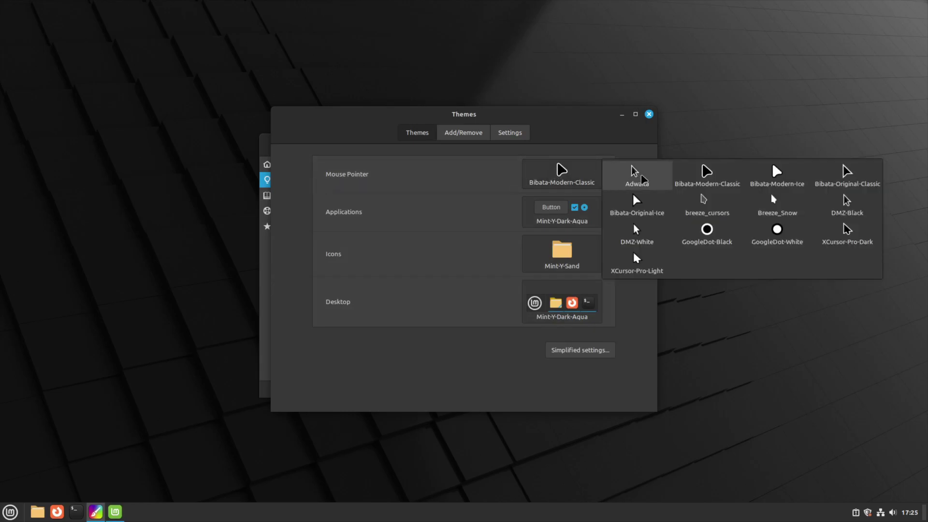
click(642, 177)
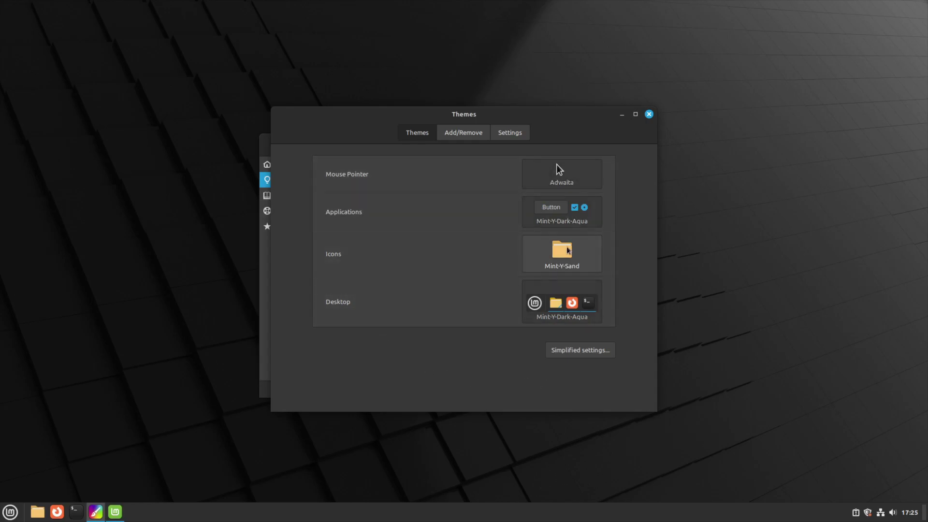
click(575, 257)
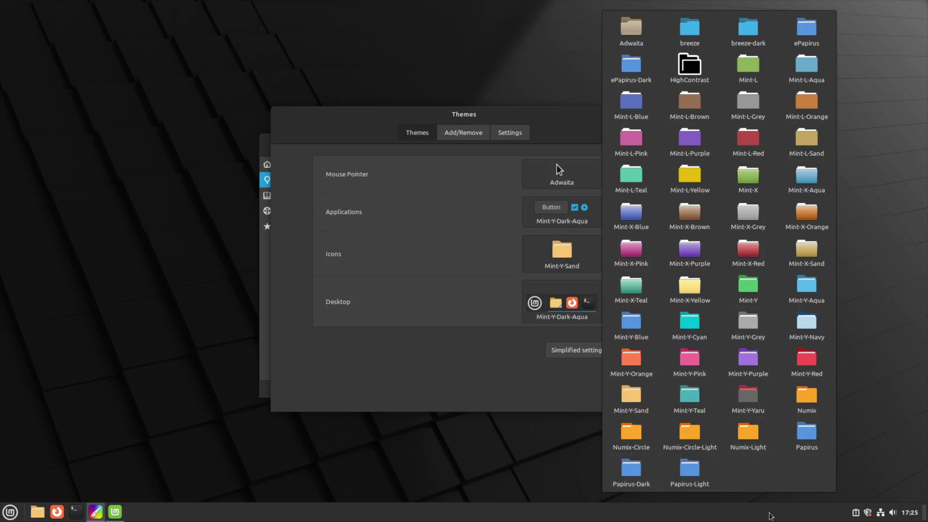
click(414, 373)
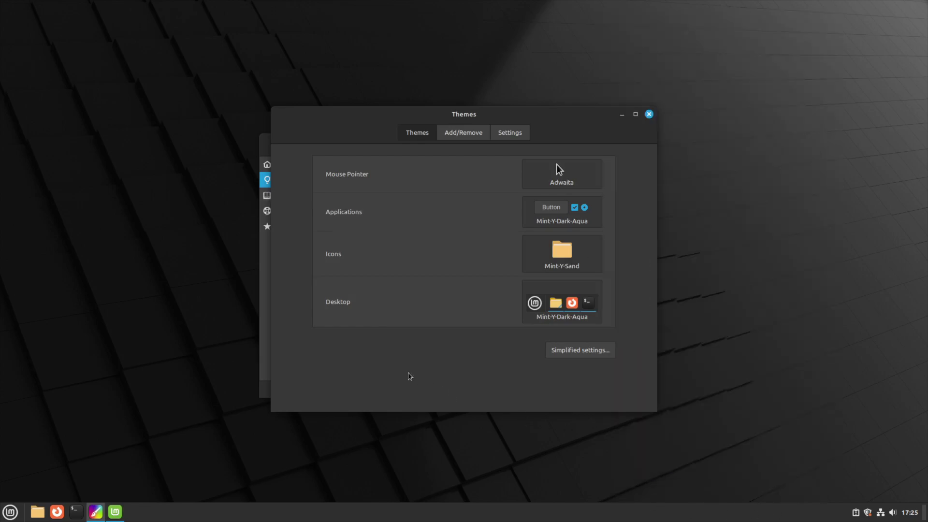
- View desktop themes without changing them, load the downloadable themes list, then move to the Settings page
click(566, 317)
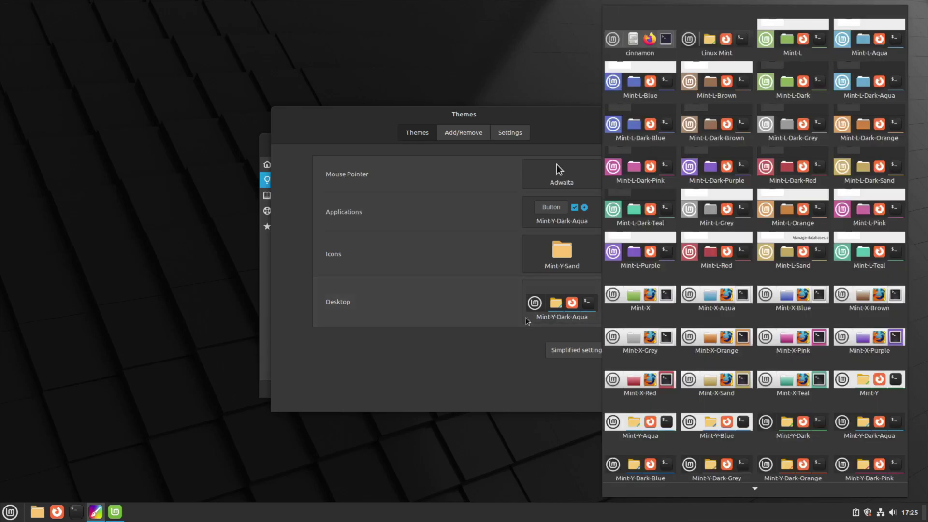
click(408, 354)
click(460, 134)
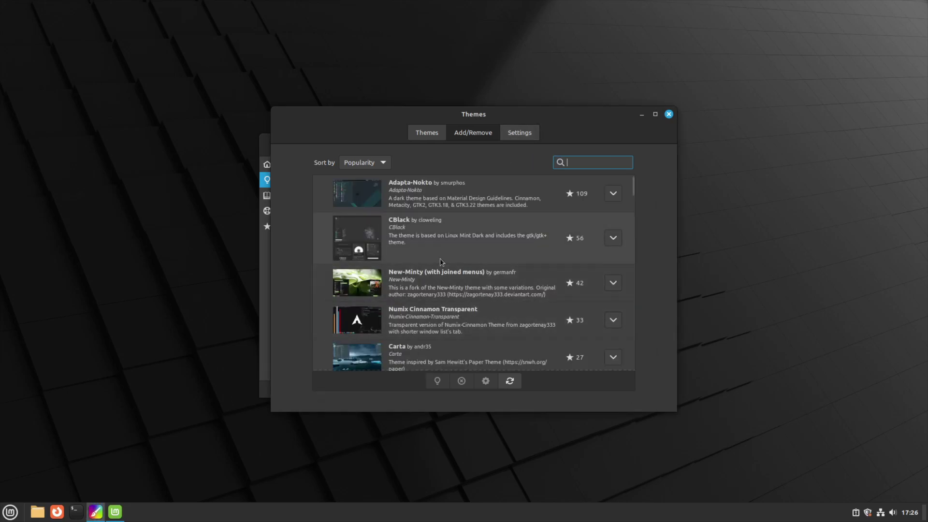
click(519, 133)
- Close Themes, launch System Snapshots with the admin password, and set up RSYNC snapshots on vda2
click(669, 115)
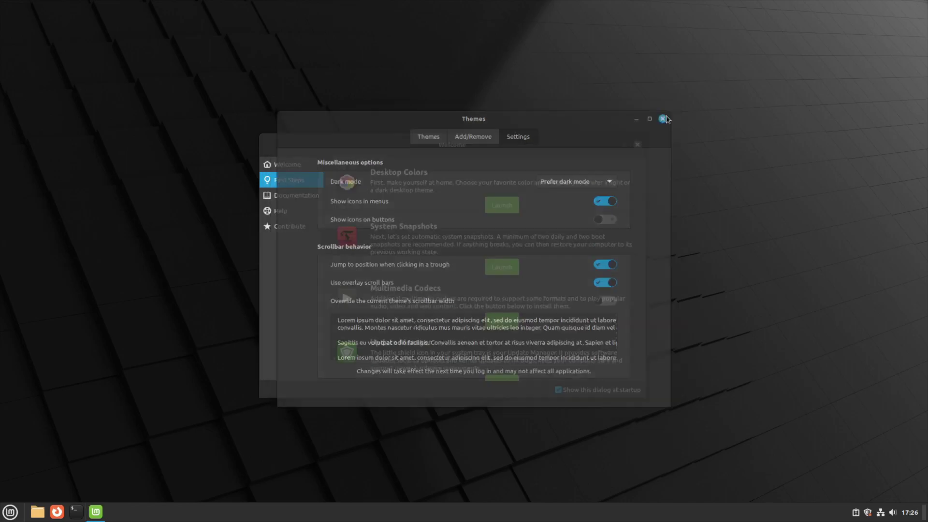
click(502, 267)
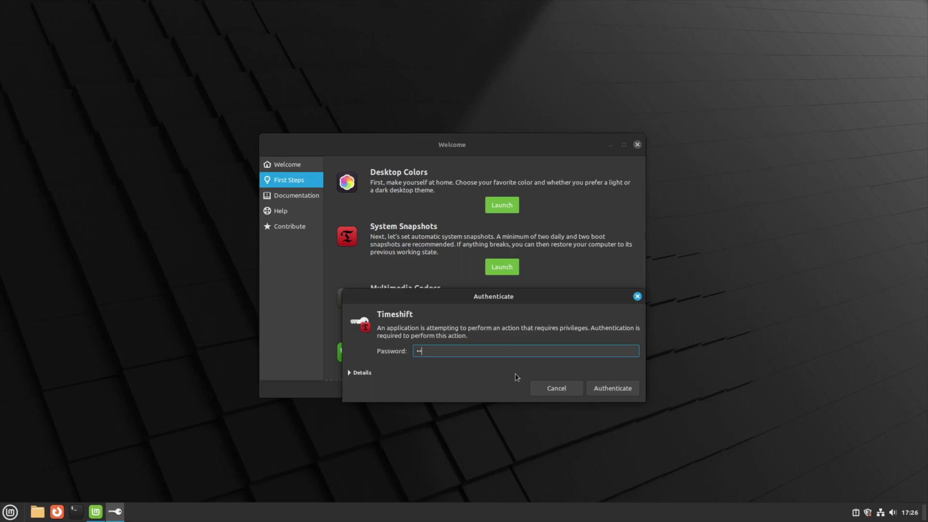
key(Return)
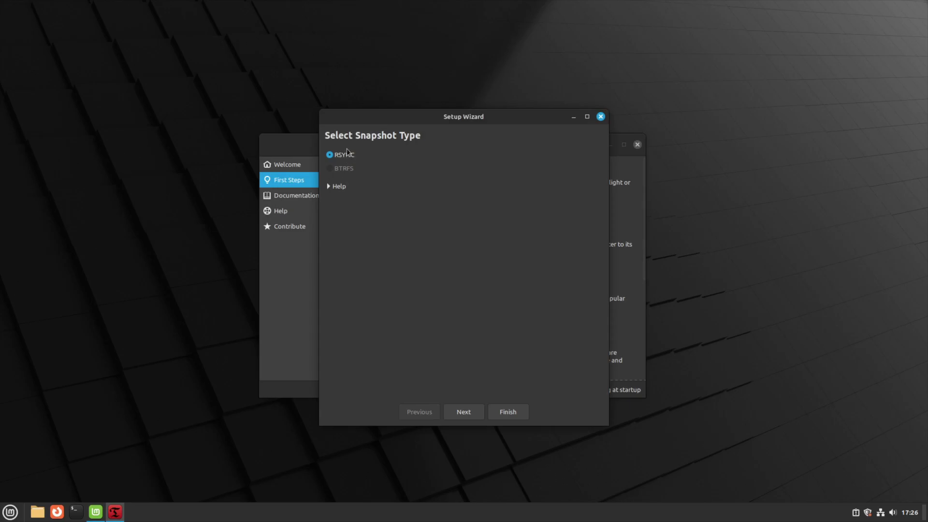
click(454, 413)
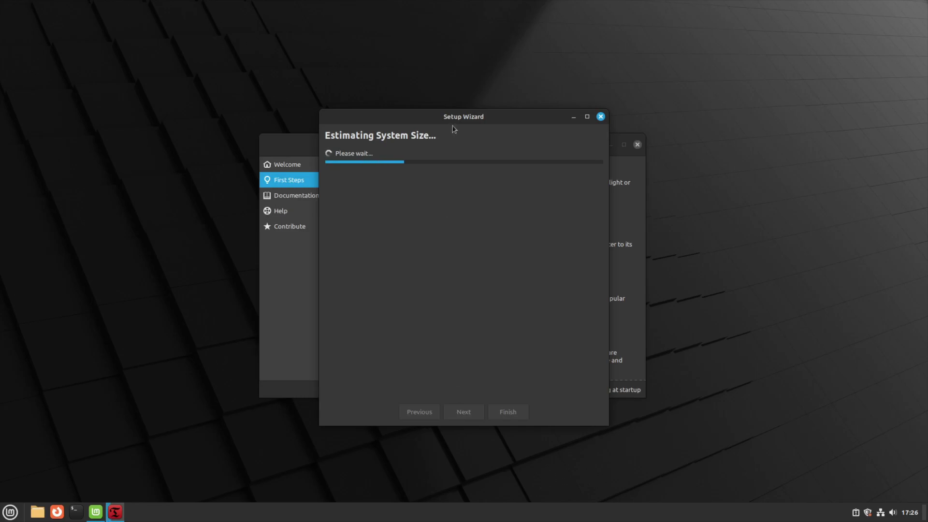
drag(455, 119, 712, 121)
drag(521, 145, 365, 149)
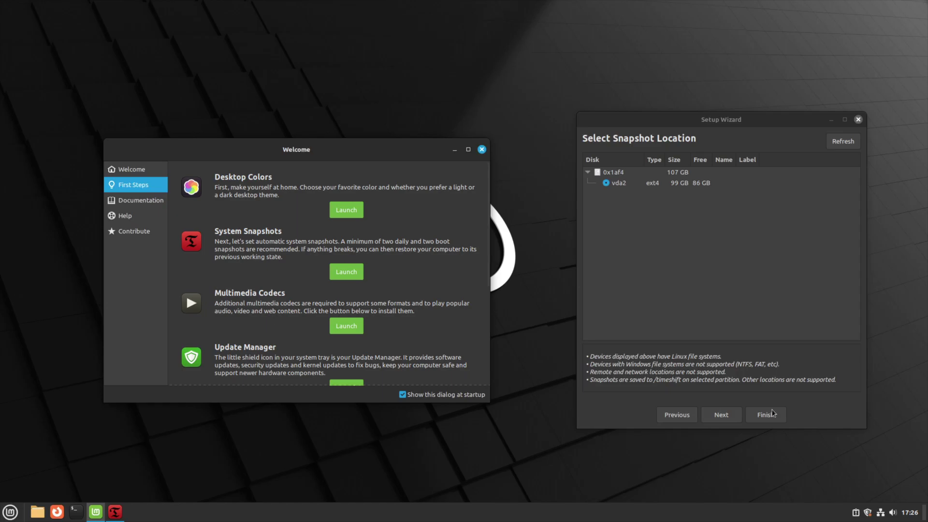
click(767, 415)
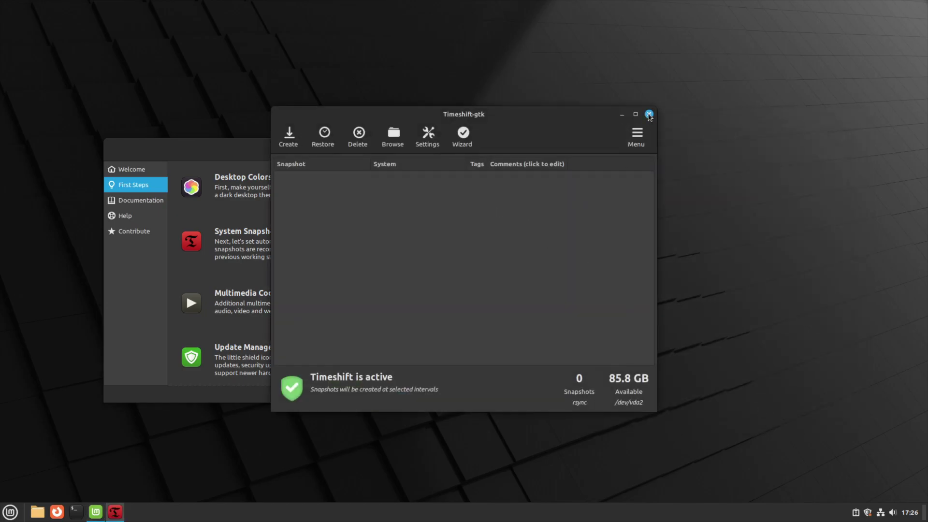
- Close Timeshift and install the mint-meta-codecs package from Multimedia Codecs using the administrator password
click(649, 115)
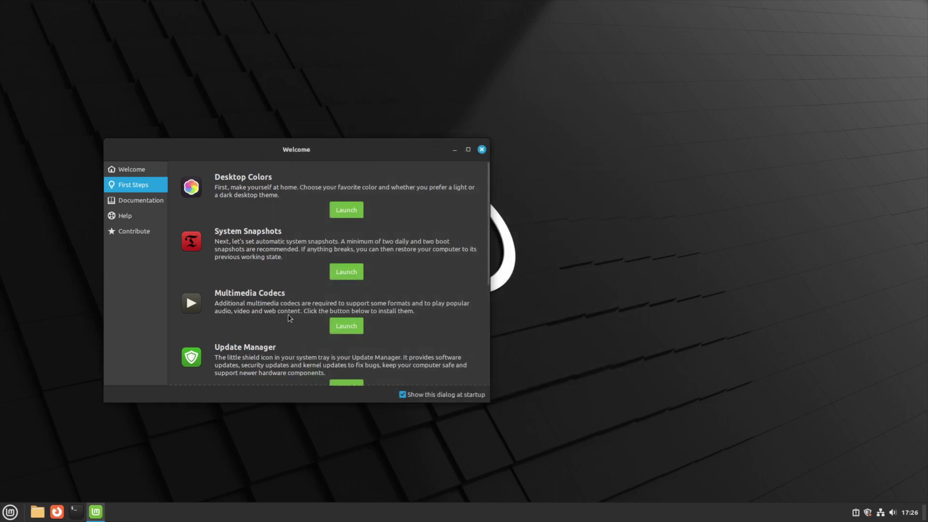
scroll(288, 311, down, 1)
scroll(264, 264, up, 1)
scroll(266, 268, down, 1)
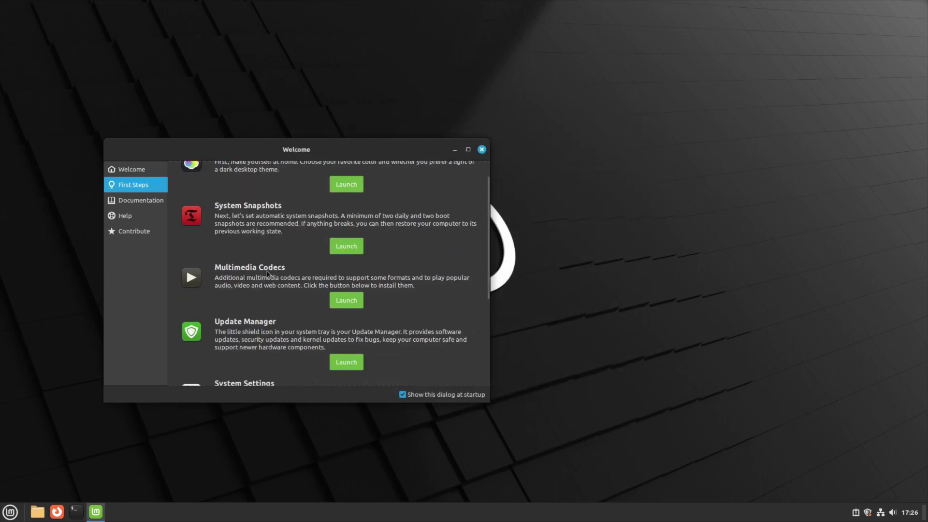
click(345, 301)
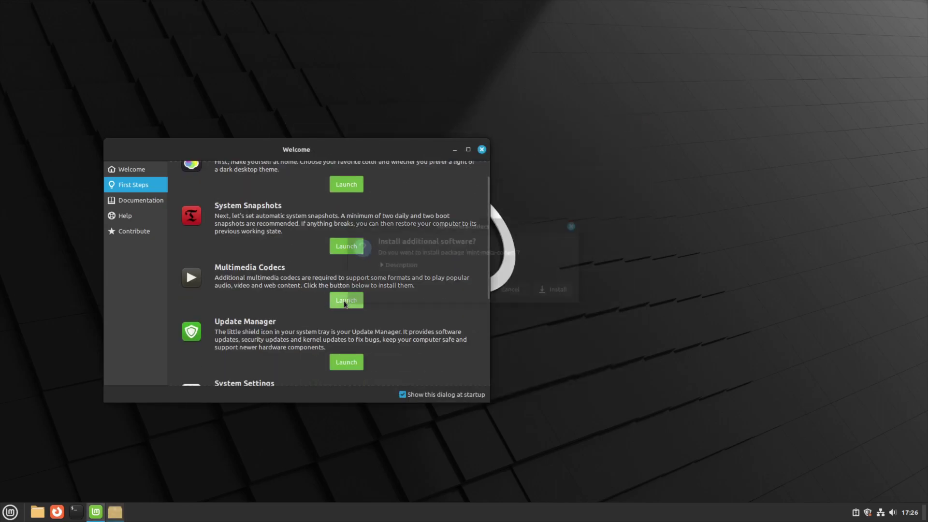
click(398, 266)
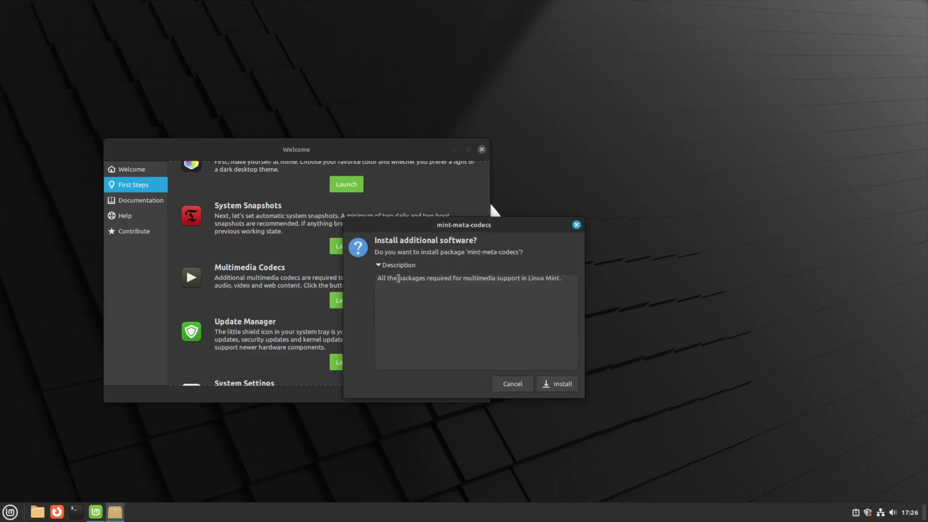
click(559, 389)
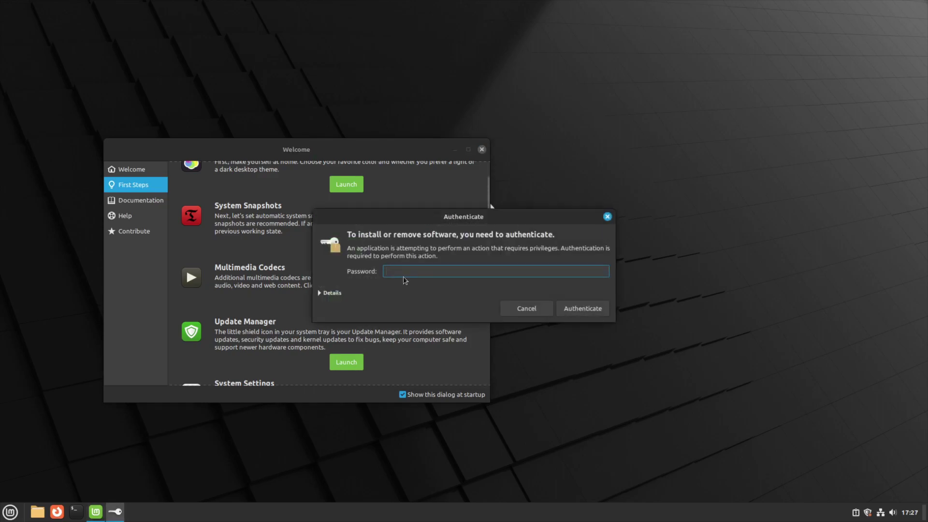
text(****)
key(Return)
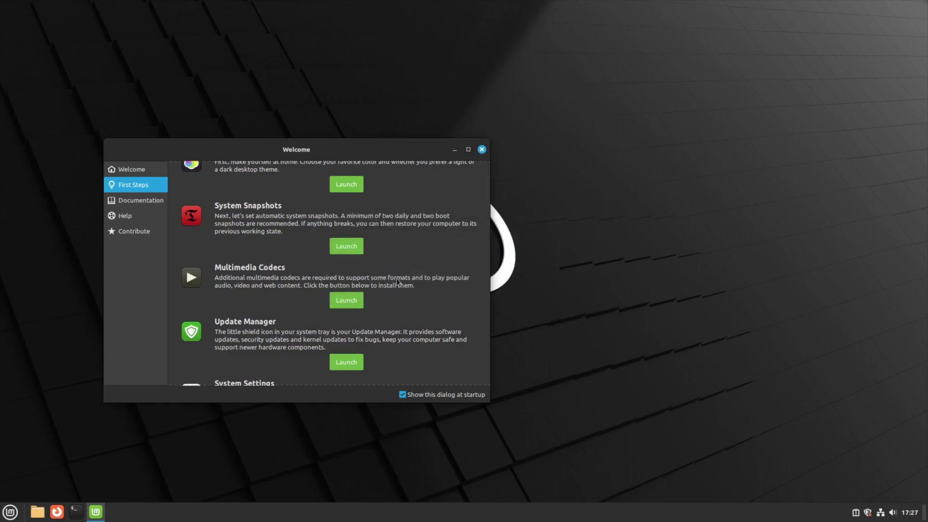
- Launch Update Manager from Welcome and dismiss its welcome screen to reach the four available updates
scroll(439, 323, up, 1)
scroll(440, 326, down, 3)
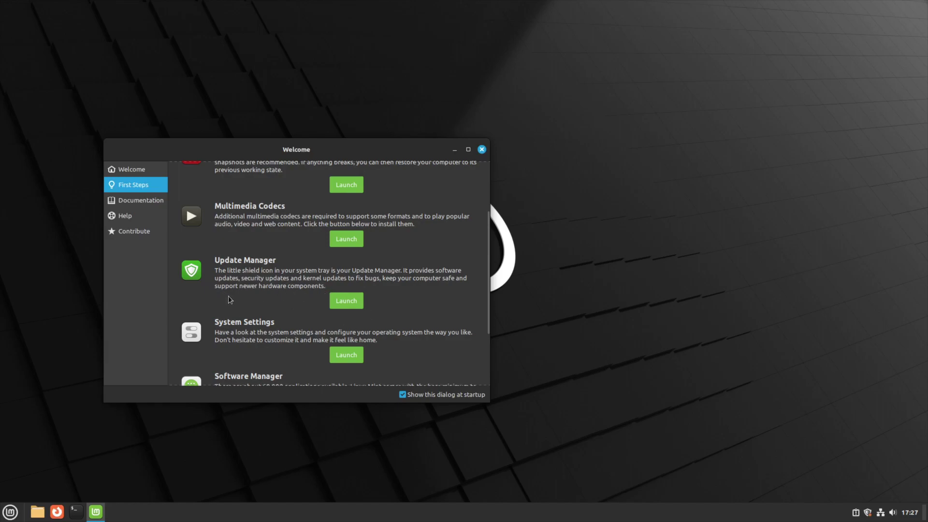
click(337, 302)
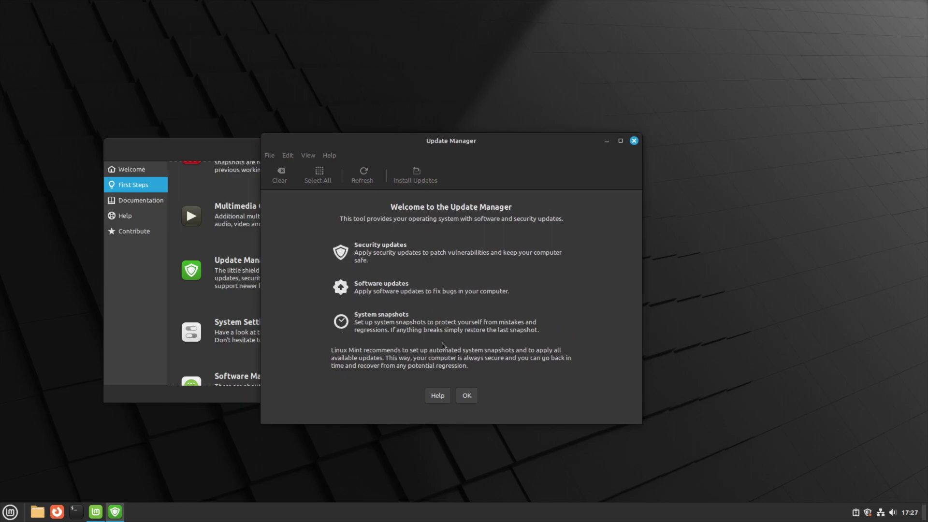
click(467, 395)
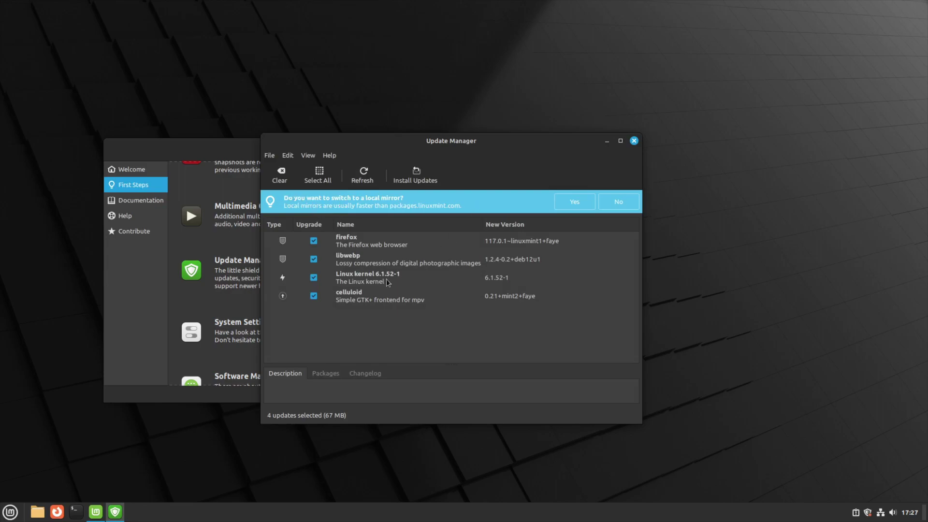
- Accept the local mirror, authenticate, browse Additional Repositories, Authentication Keys and Maintenance, then close Software Sources
click(574, 203)
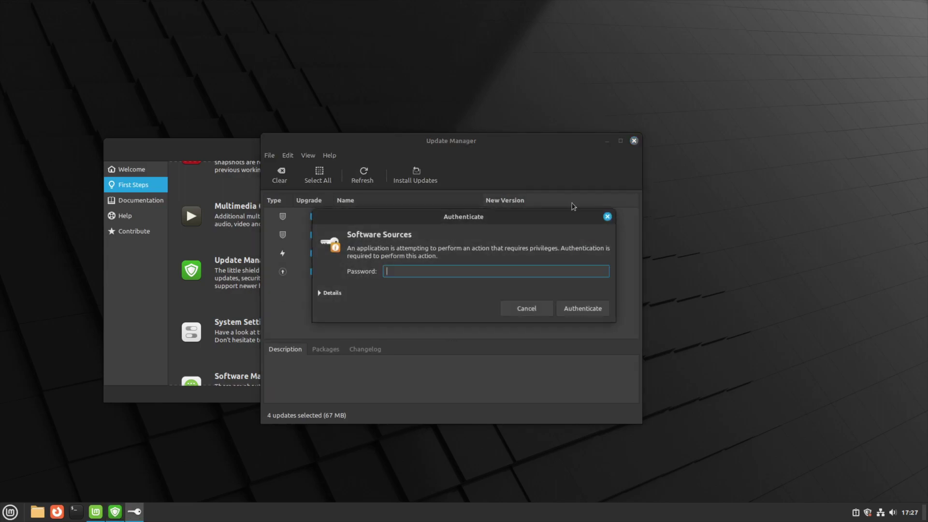
key(Return)
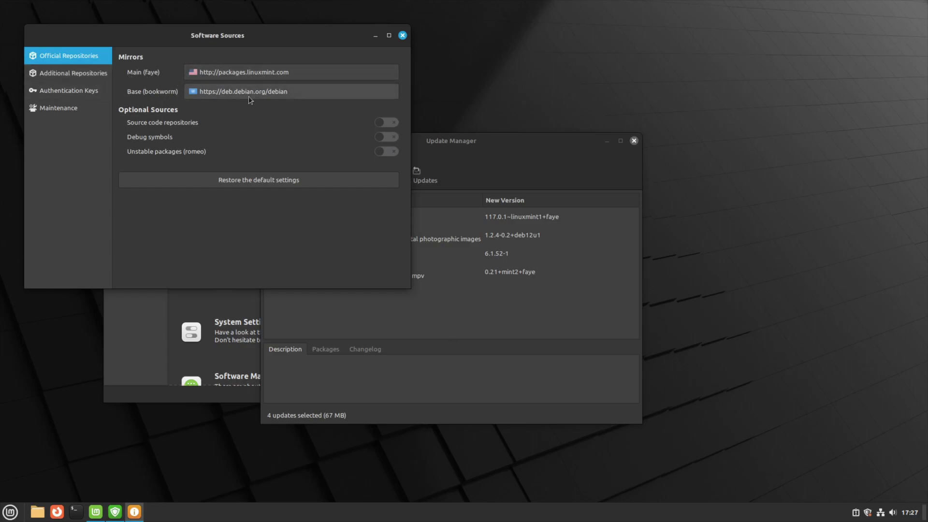
click(66, 76)
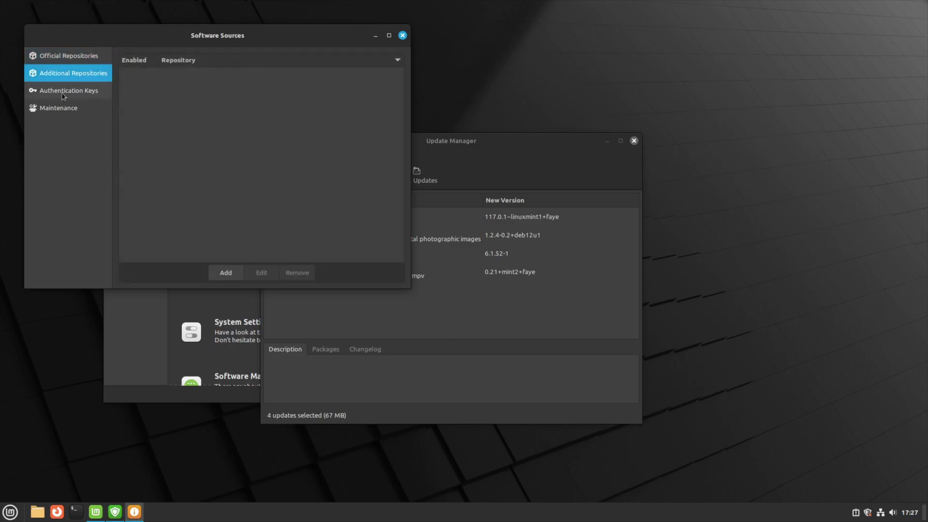
click(63, 93)
click(57, 112)
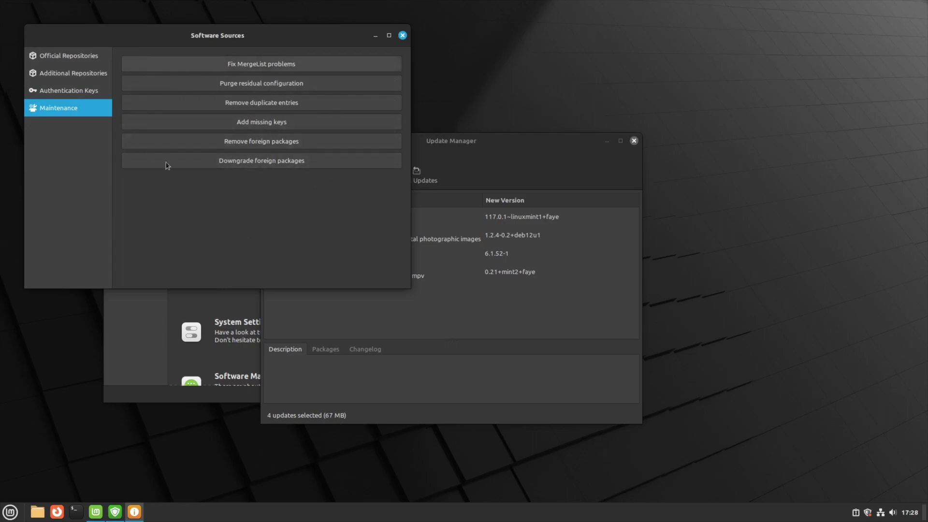
click(402, 36)
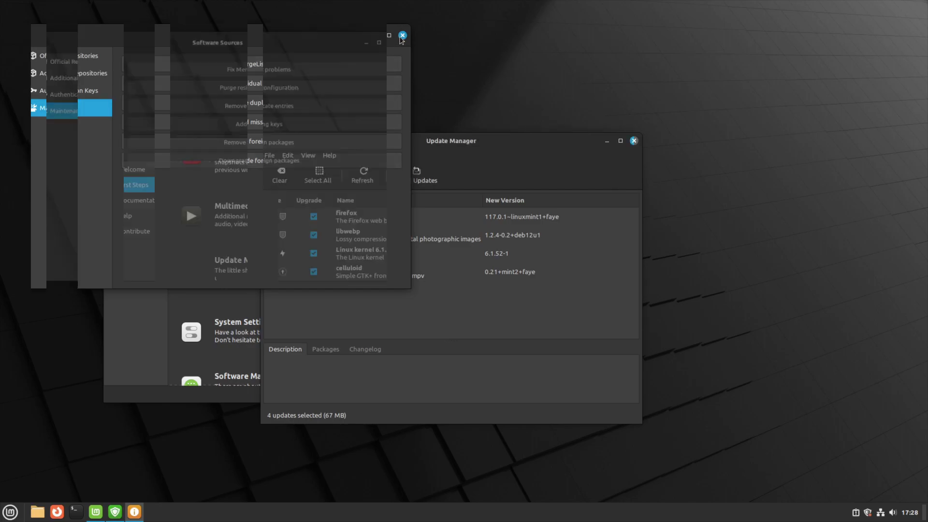
- Open Update Manager Preferences from the menu, review the snapshot automation settings, and close it unchanged
click(330, 156)
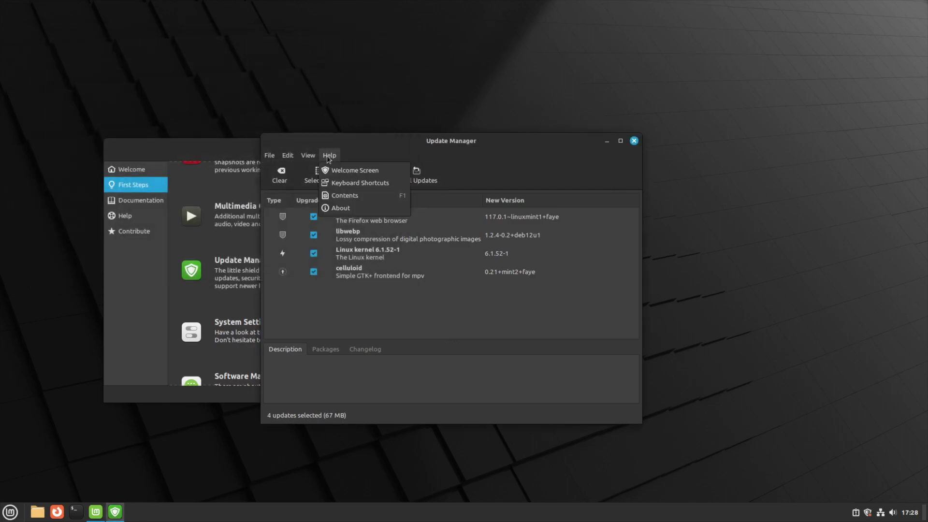
mouse_move(305, 157)
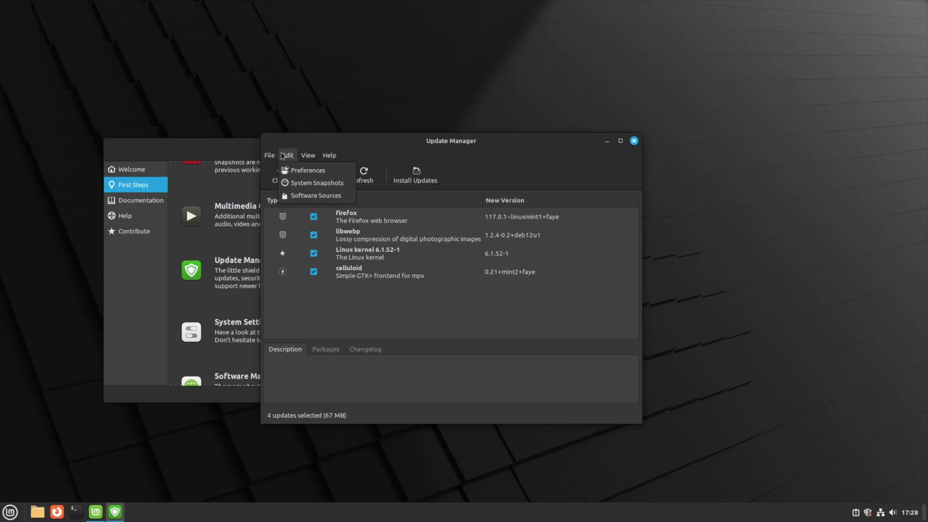
click(282, 156)
click(282, 155)
click(307, 171)
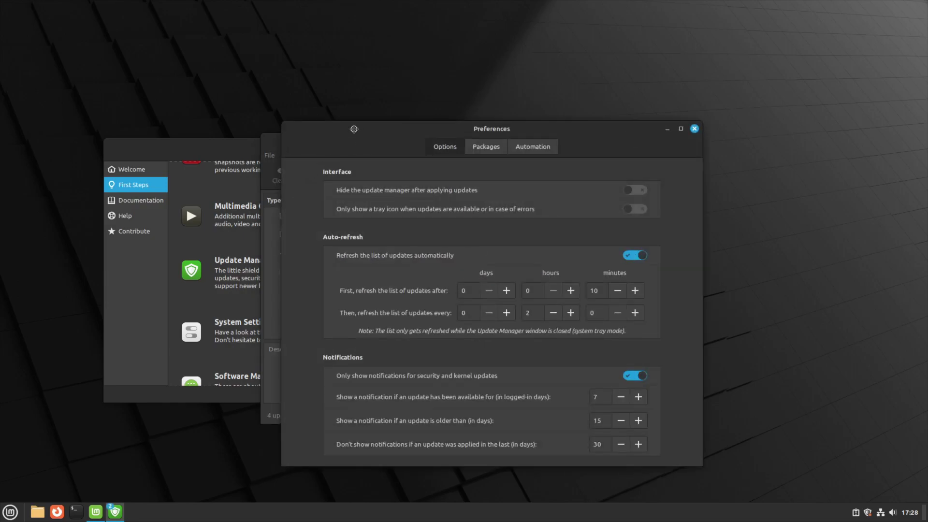
drag(354, 129, 304, 102)
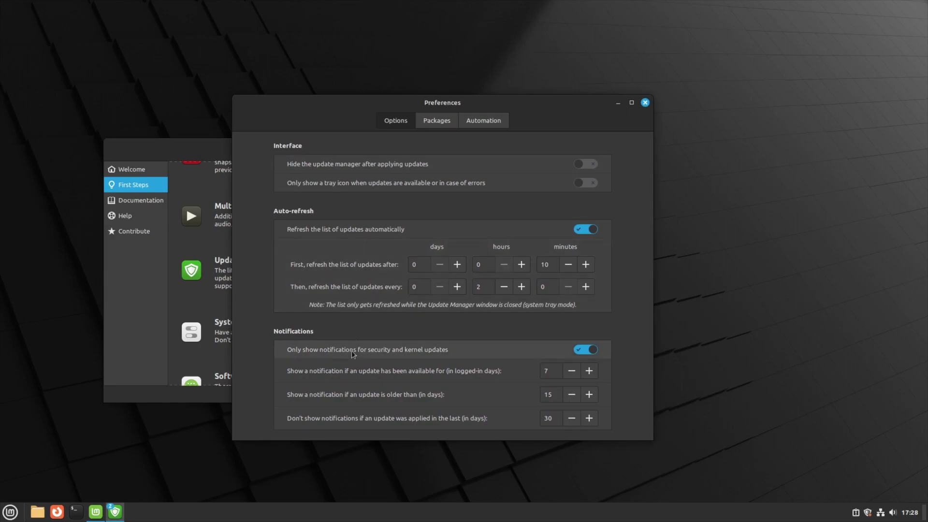
click(484, 122)
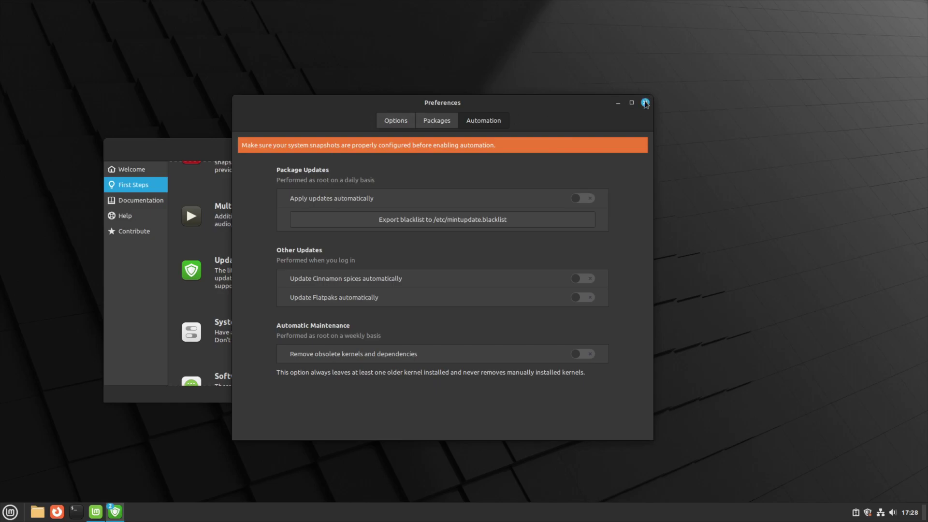
click(646, 103)
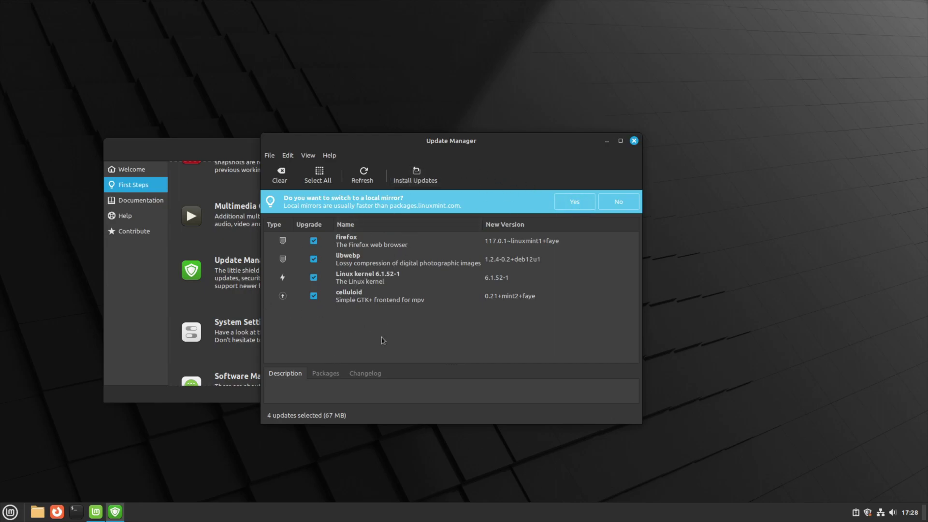
- Install all four updates plus the extra kernel packages, then close Update Manager and recentre Welcome
click(416, 177)
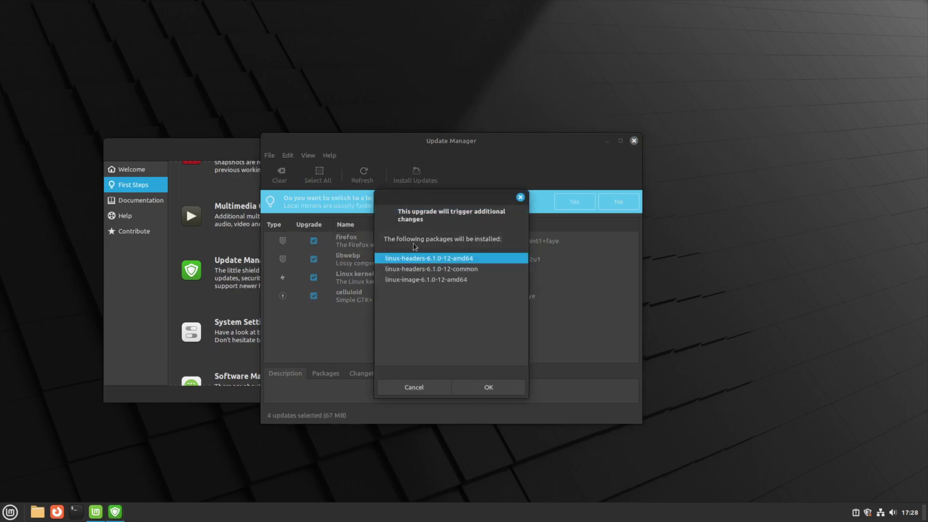
click(488, 388)
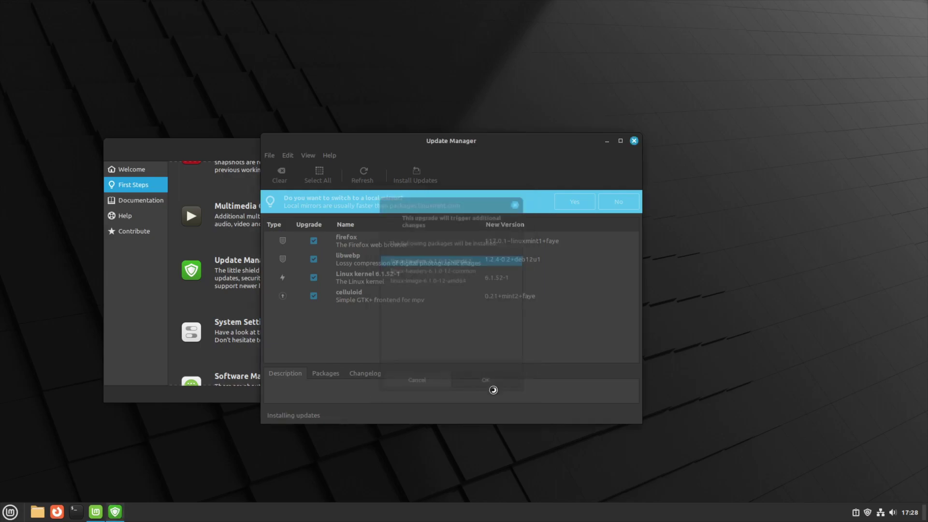
key(Return)
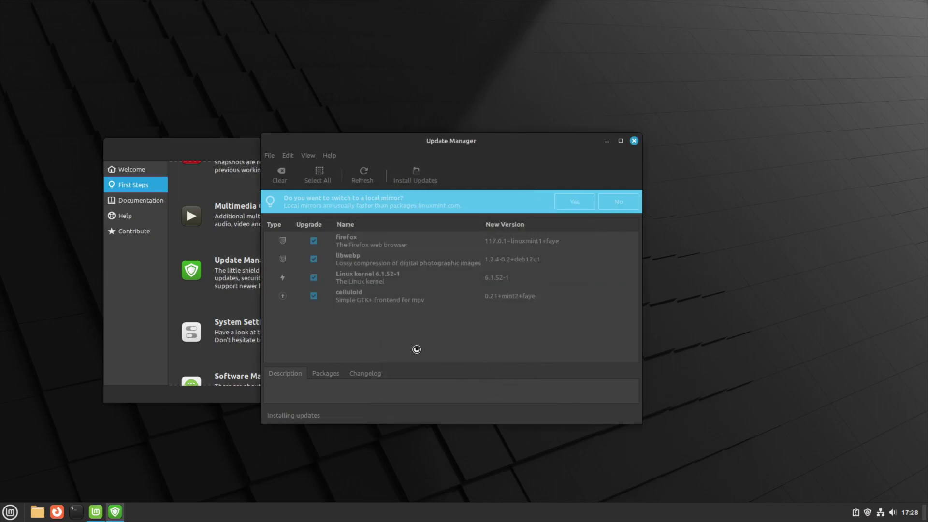
click(368, 254)
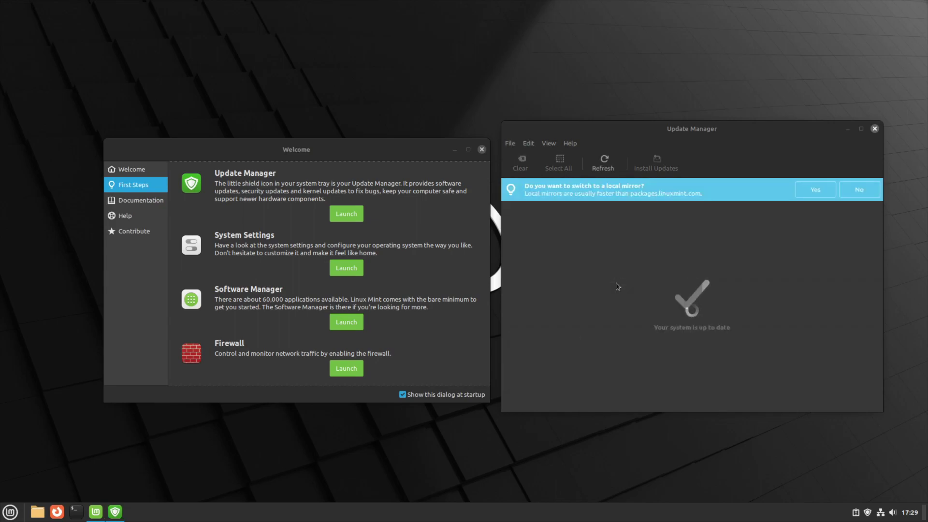
click(874, 129)
drag(321, 142, 497, 158)
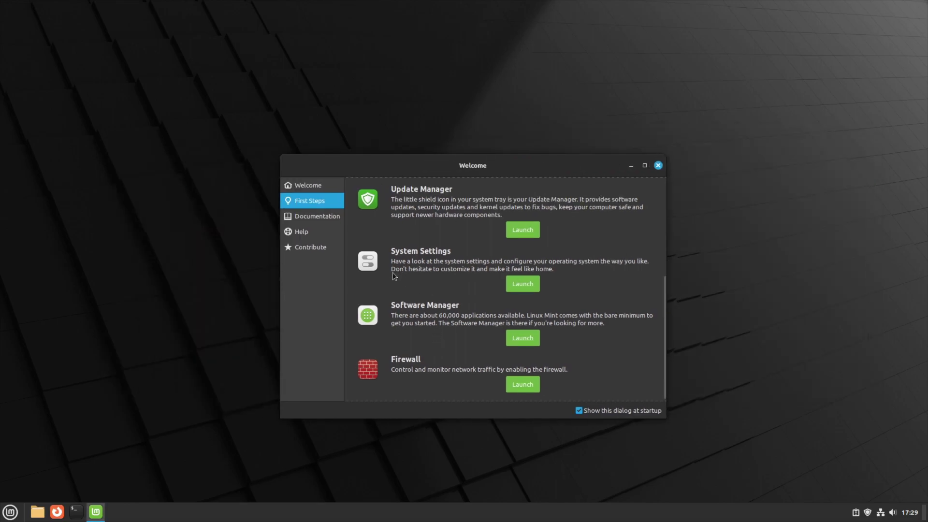
- Launch System Settings and enable Reverse scrolling direction under Mouse and Touchpad
click(523, 285)
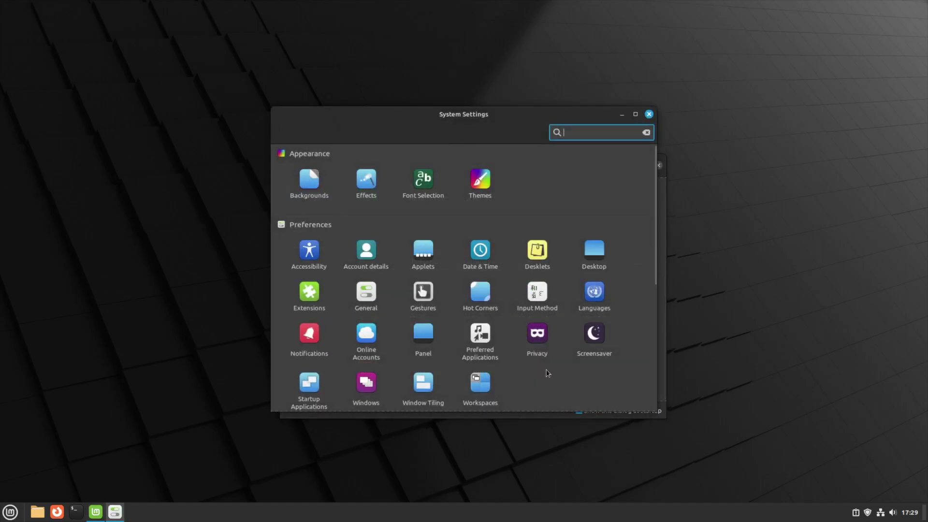
scroll(548, 372, down, 3)
scroll(548, 372, down, 8)
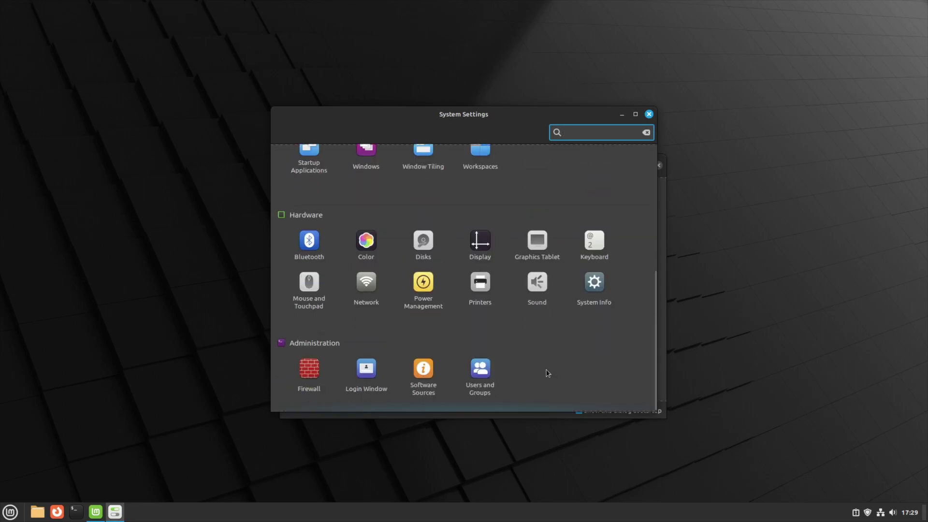
click(310, 290)
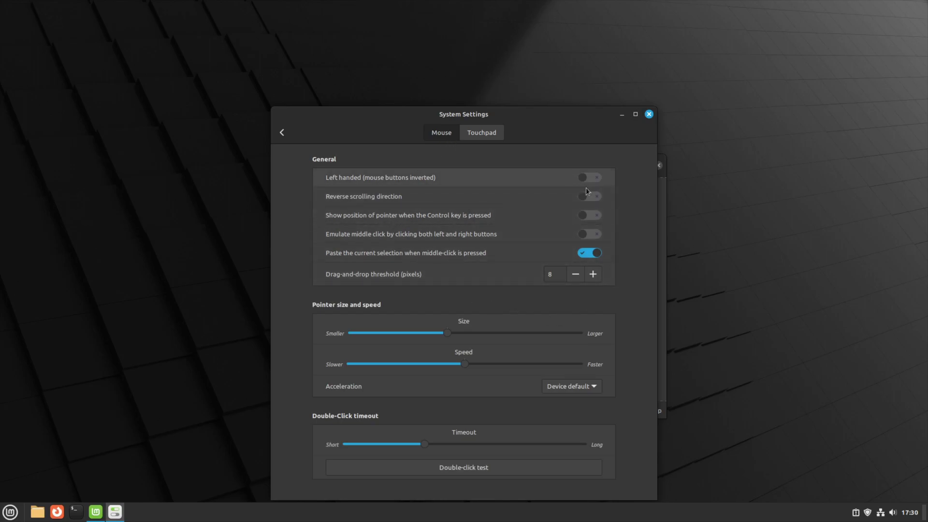
click(406, 196)
- Glance at the touchpad settings, then open System Info showing LMDE 6 Faye, kernel 6.1.0-11-amd64
click(481, 133)
click(282, 132)
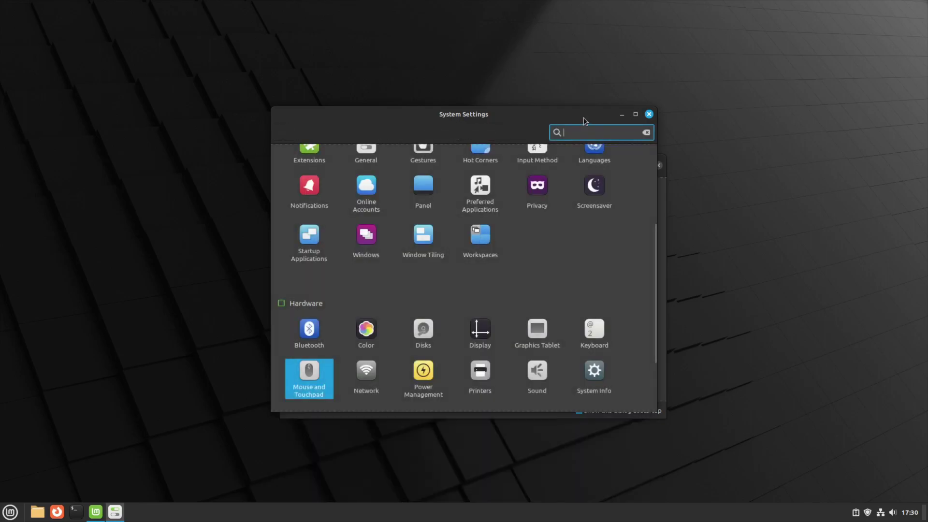
scroll(497, 313, up, 5)
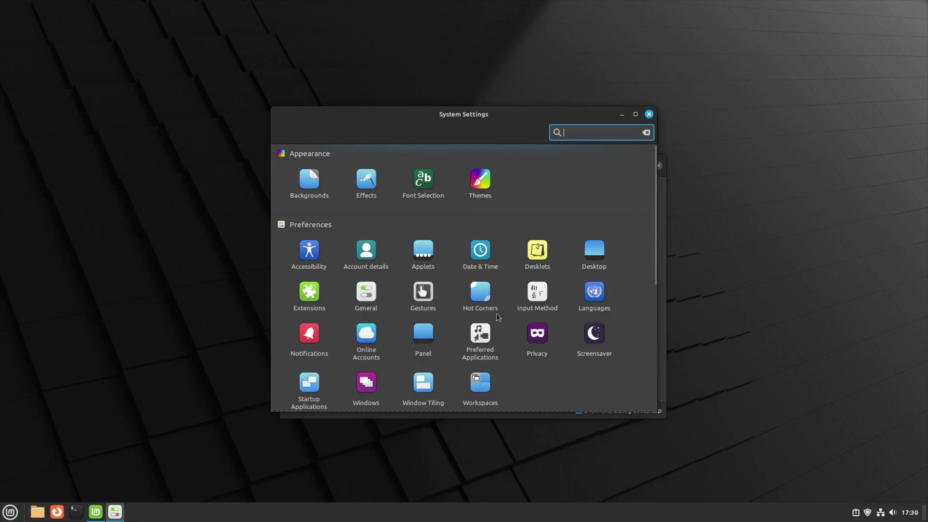
scroll(497, 314, down, 5)
click(598, 286)
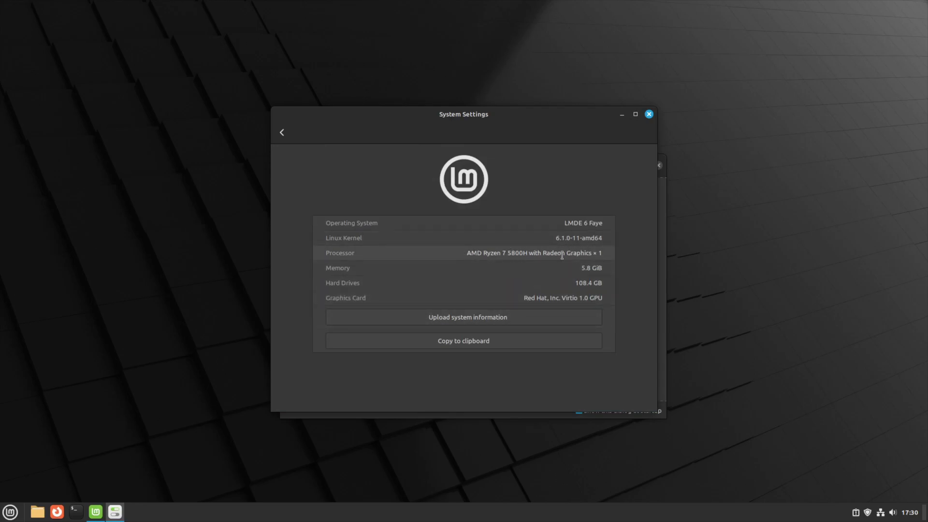
- Close System Settings, launch Software Manager, search 'obs' and open OBS Studio
click(650, 114)
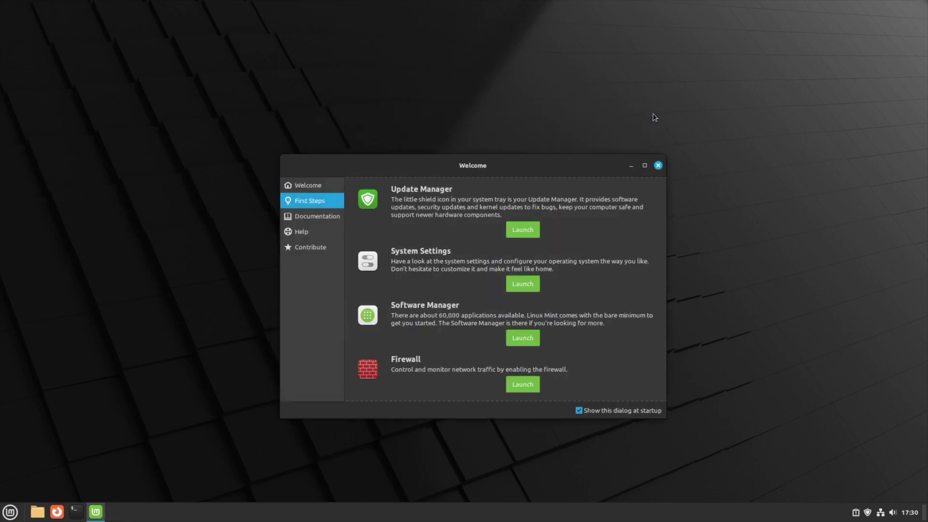
scroll(428, 287, up, 1)
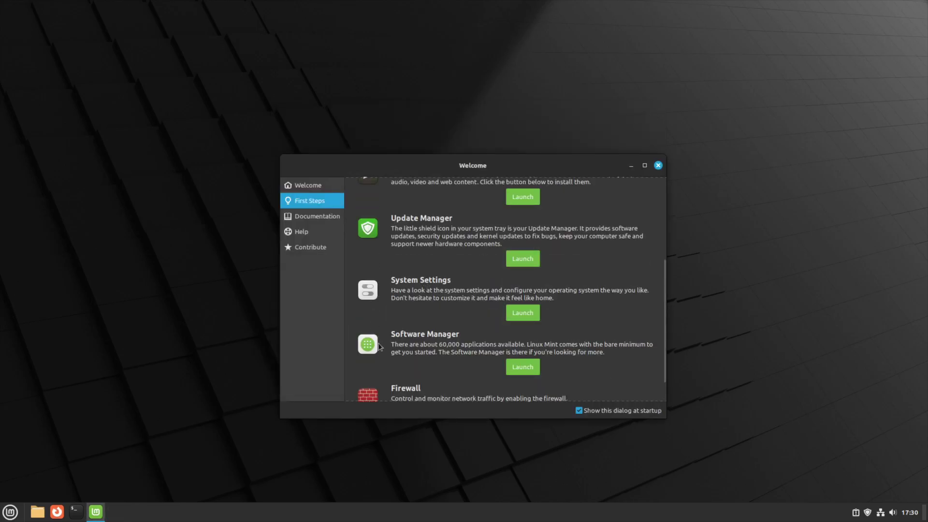
scroll(419, 365, up, 2)
scroll(418, 367, down, 3)
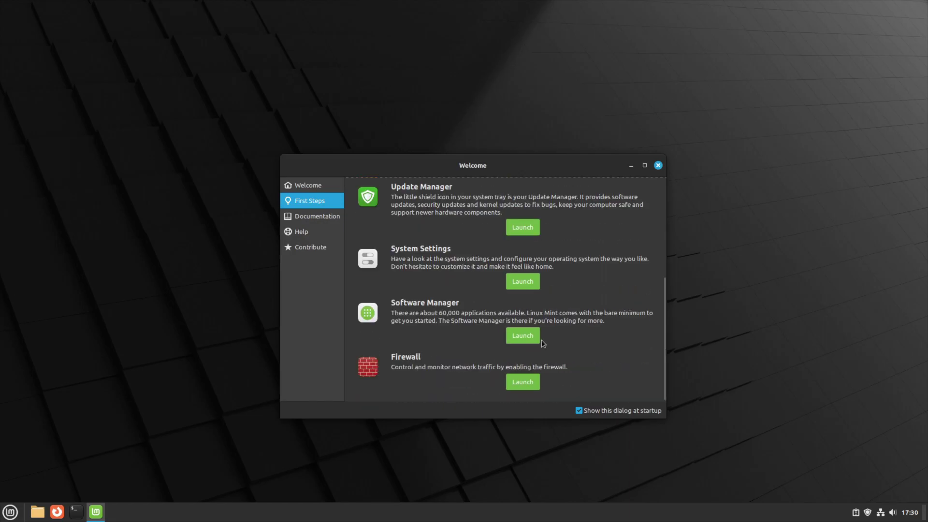
click(526, 341)
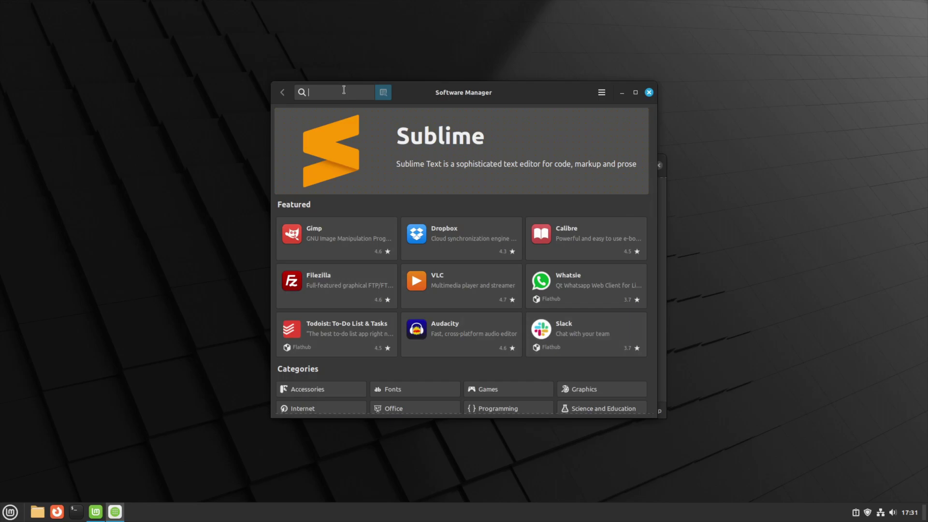
text(obs)
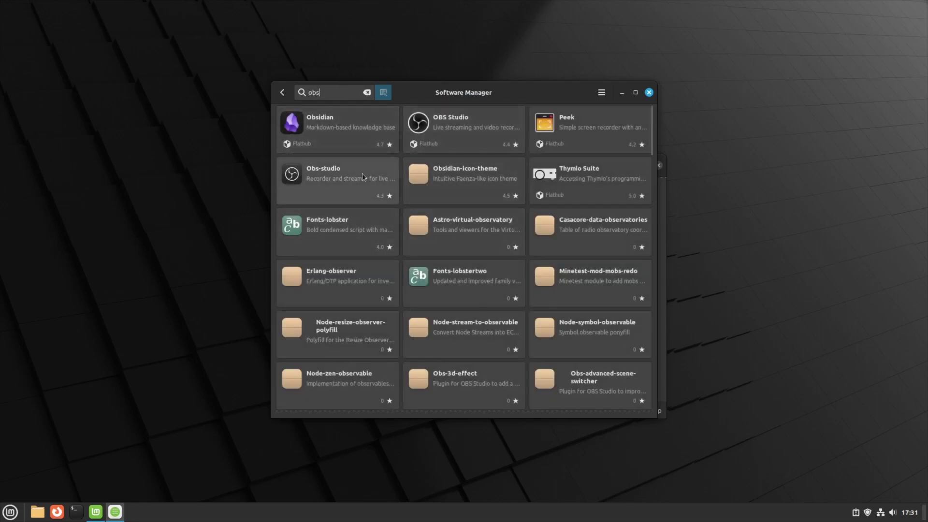
click(467, 142)
- Switch OBS Studio's source from Flatpak to the system package, then return to the obs results
click(442, 141)
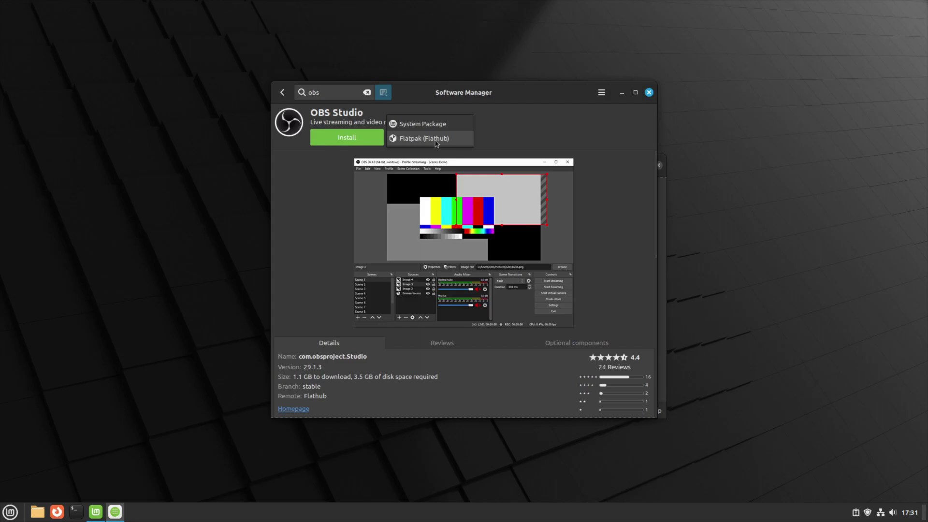
click(437, 143)
click(439, 140)
click(425, 124)
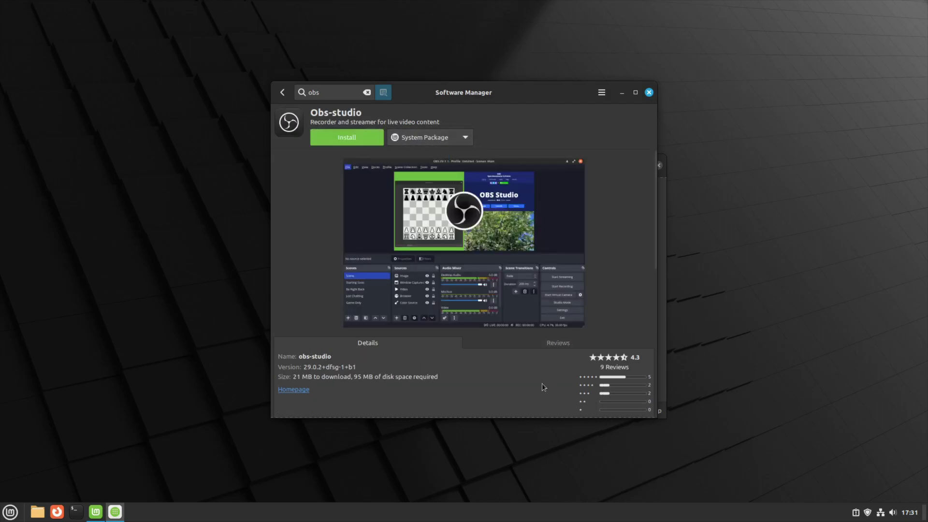
scroll(458, 368, down, 5)
scroll(458, 367, up, 5)
click(282, 92)
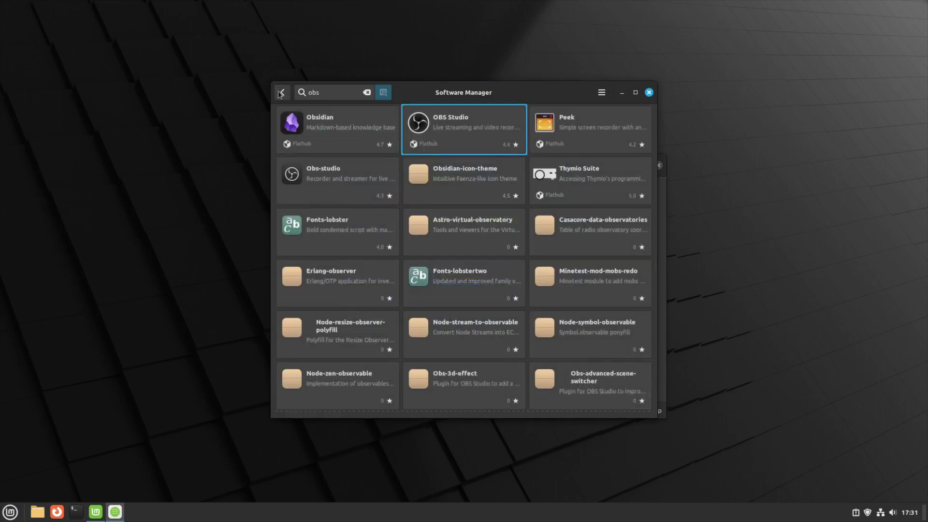
- Start installing Obsidian from its details page, accepting the additional Flatpak runtimes
click(332, 124)
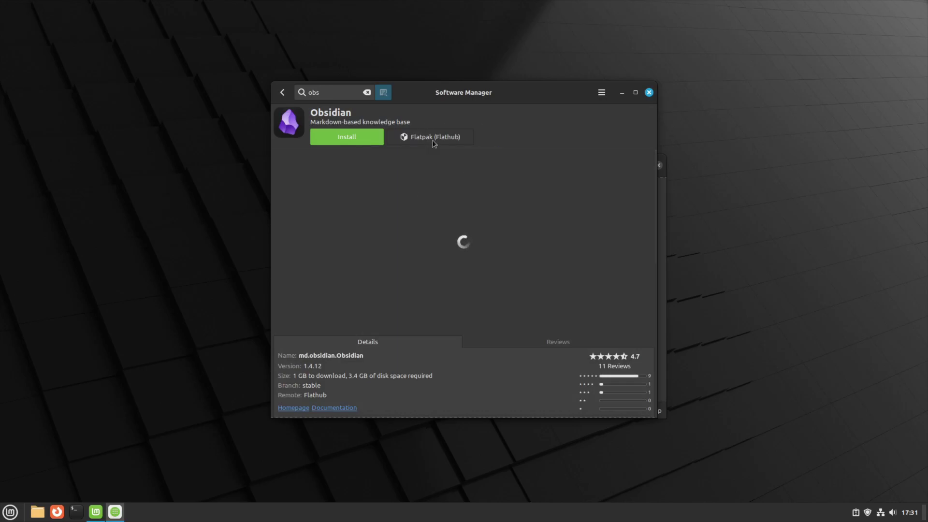
click(601, 92)
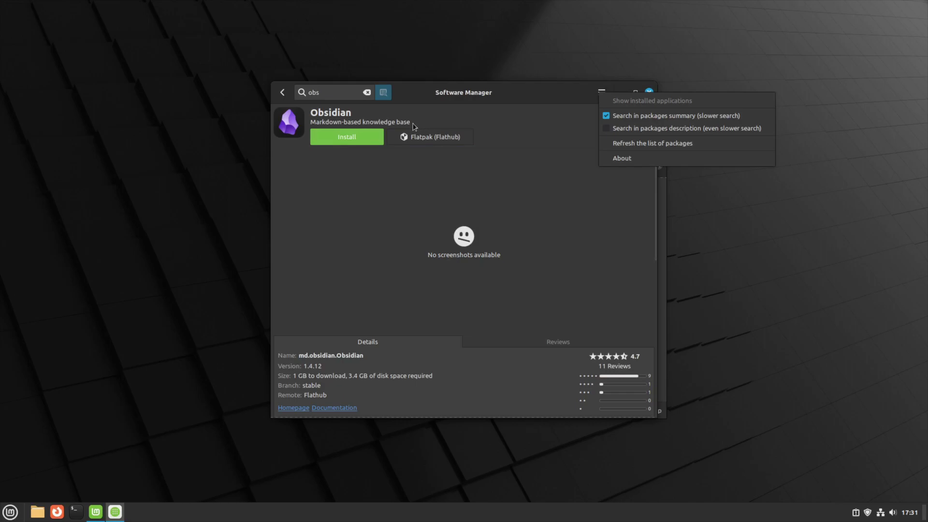
click(337, 134)
click(337, 135)
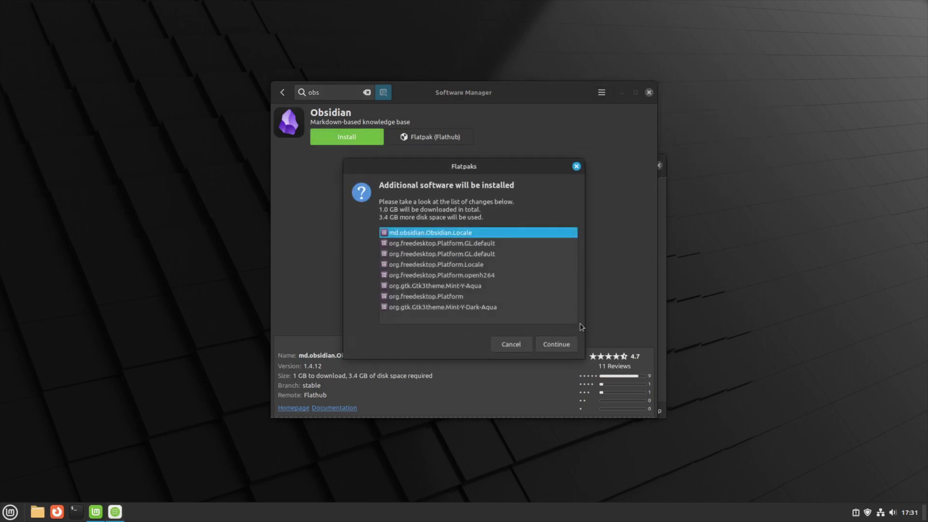
click(554, 345)
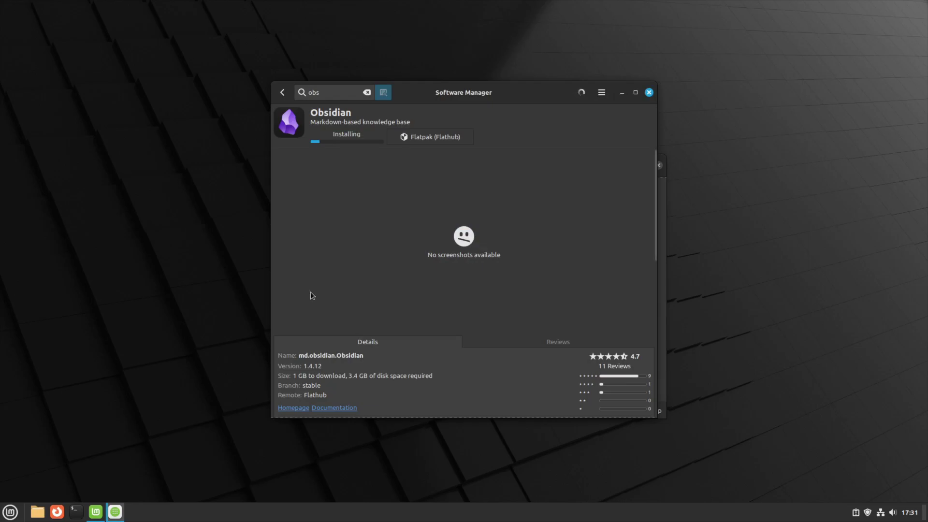
- Raise the Software Manager window and reopen Obsidian's details from the running-tasks list
drag(441, 235, 442, 119)
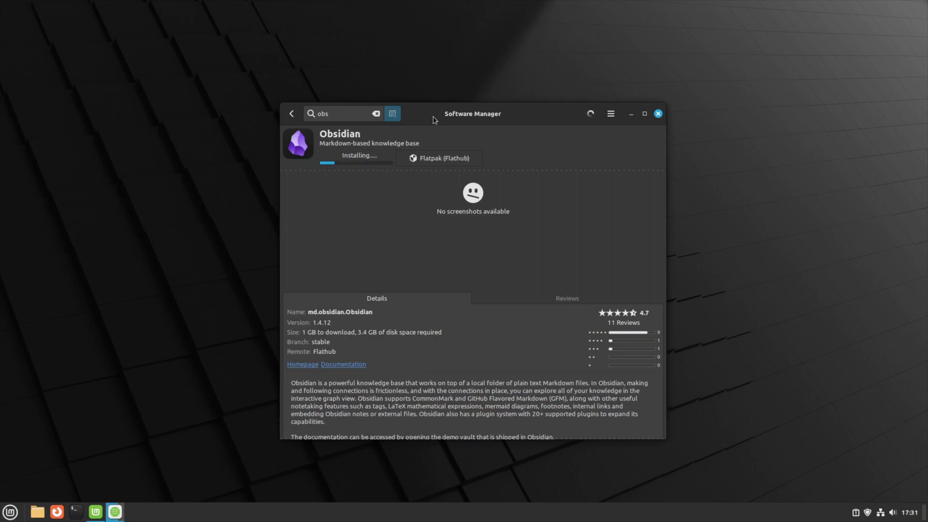
drag(433, 120, 427, 99)
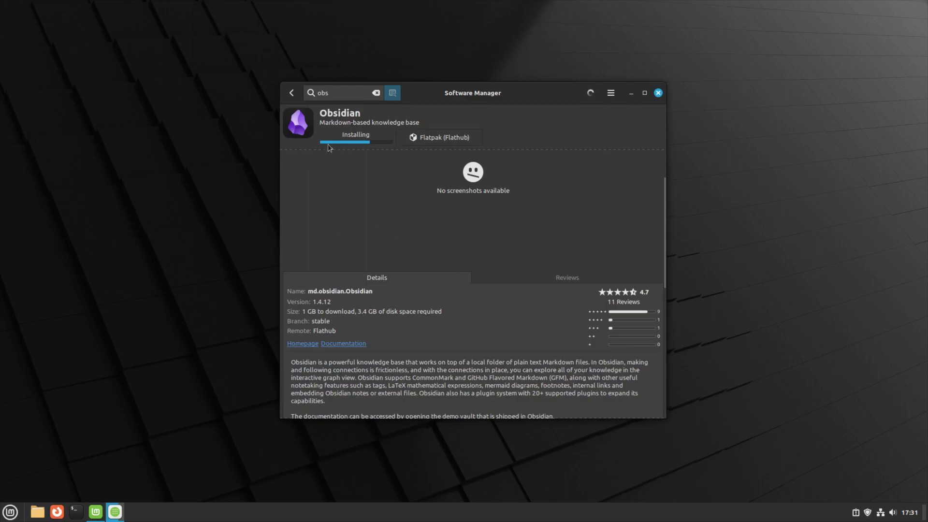
click(291, 94)
click(590, 93)
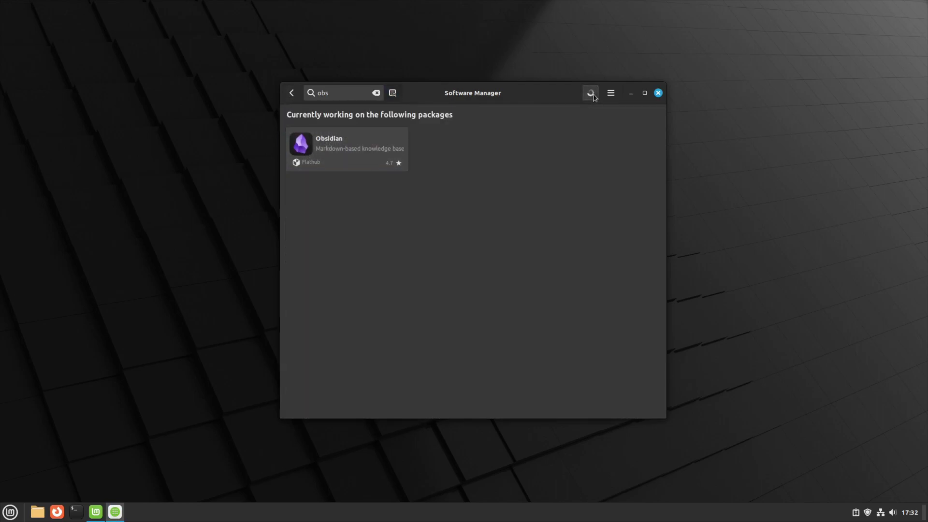
click(327, 161)
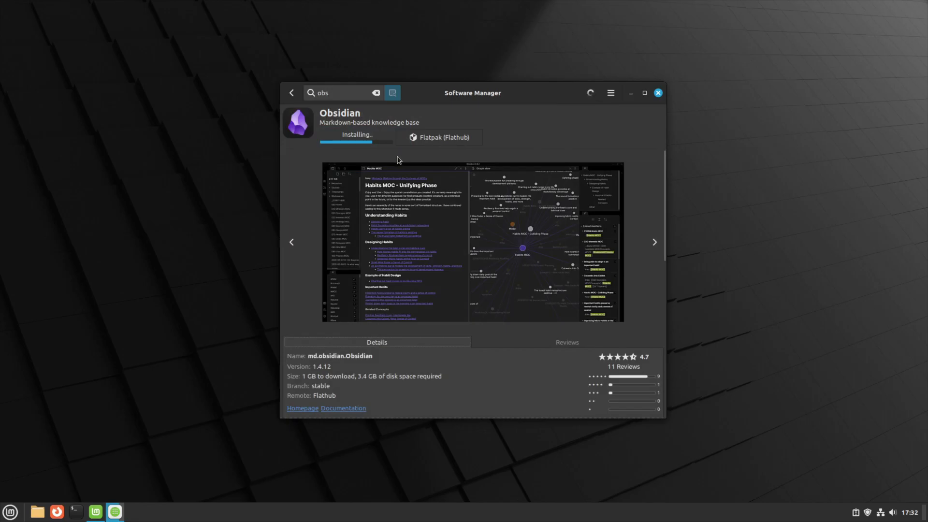
- Move Software Manager aside and launch Firewall from Welcome's First Steps, authorizing with the password
drag(427, 90, 493, 90)
drag(325, 167, 50, 117)
scroll(279, 325, up, 1)
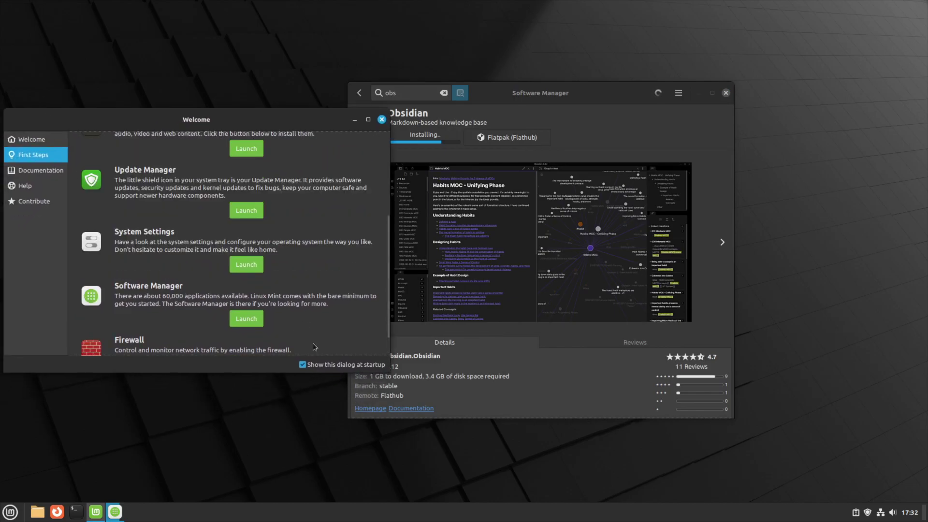
scroll(279, 325, down, 1)
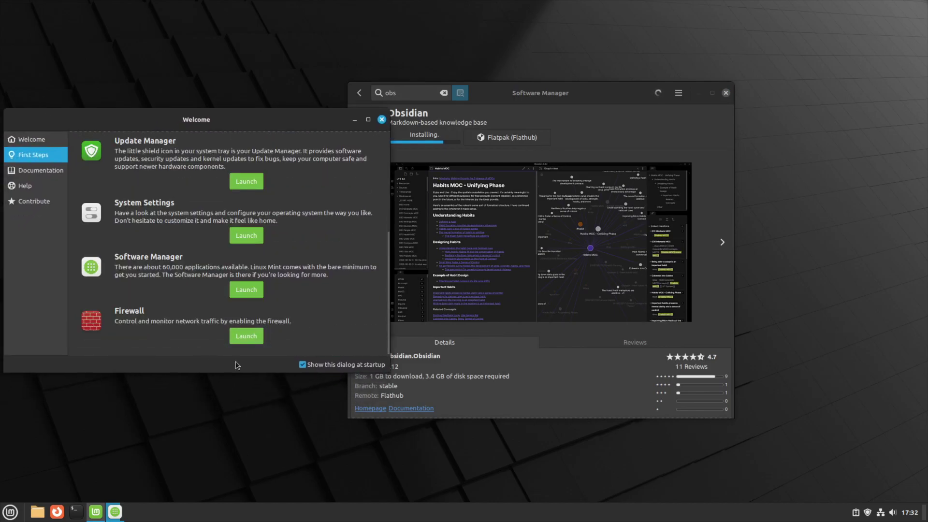
click(245, 343)
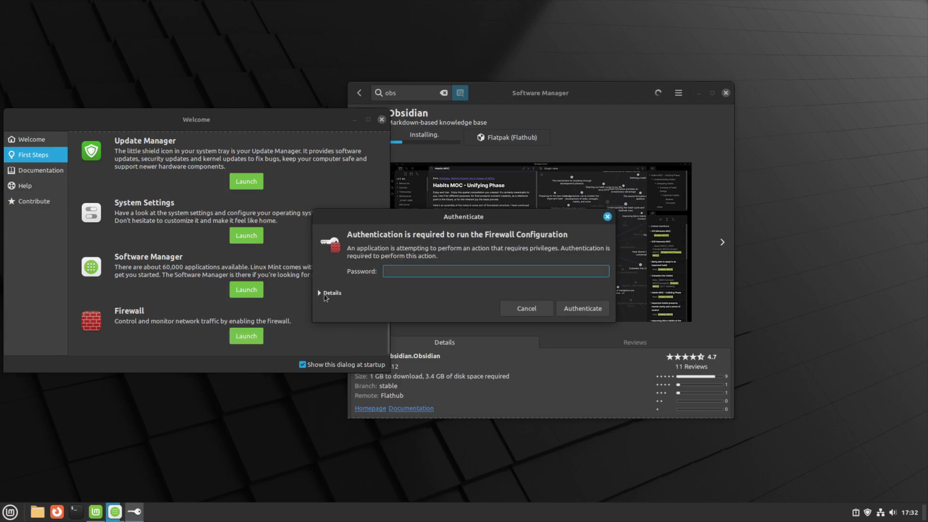
key(Return)
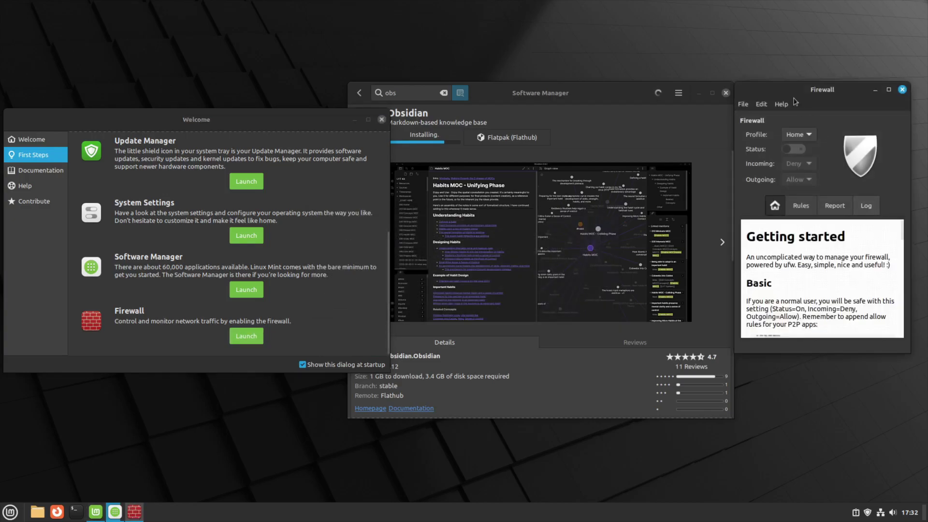
- Browse Firewall's help options, close Firewall, then visit Welcome's Documentation page and return
drag(781, 92, 468, 104)
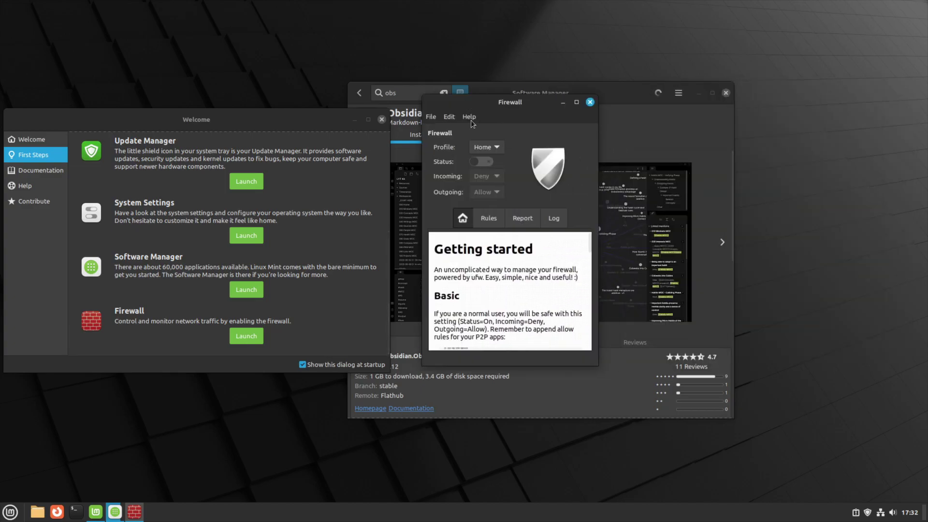
click(471, 120)
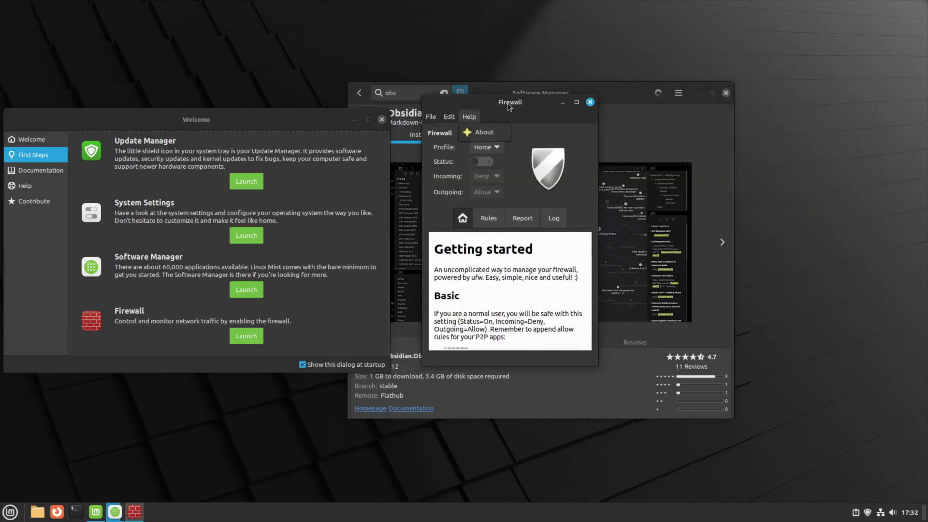
click(477, 122)
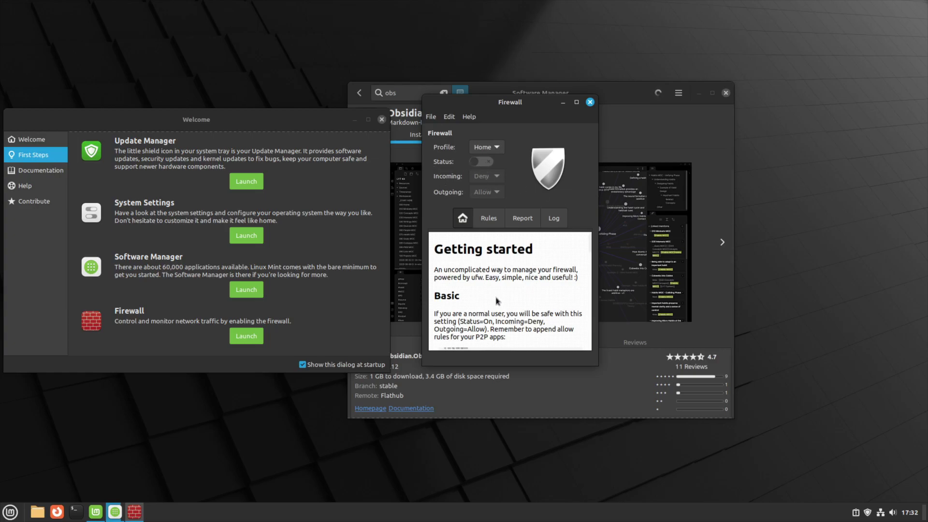
click(590, 102)
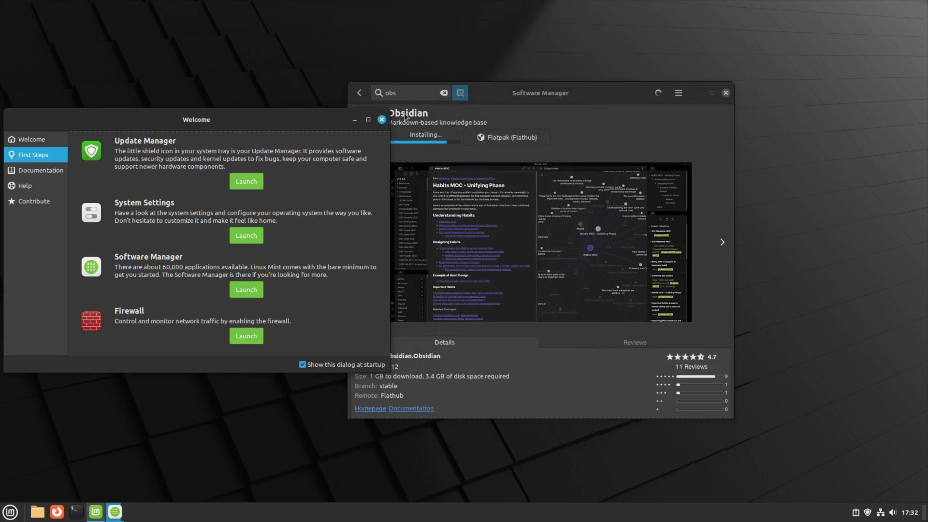
click(27, 169)
click(33, 140)
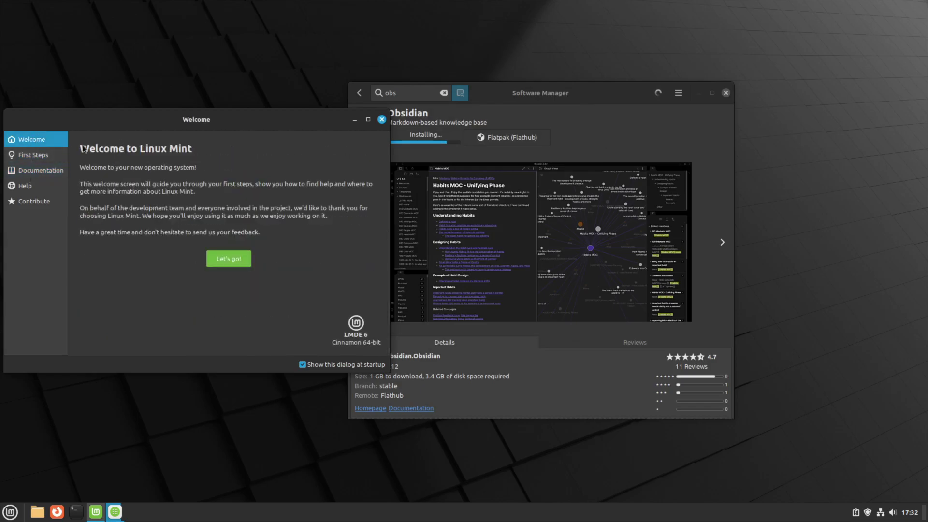
- Close the Welcome and Software Manager windows
click(382, 119)
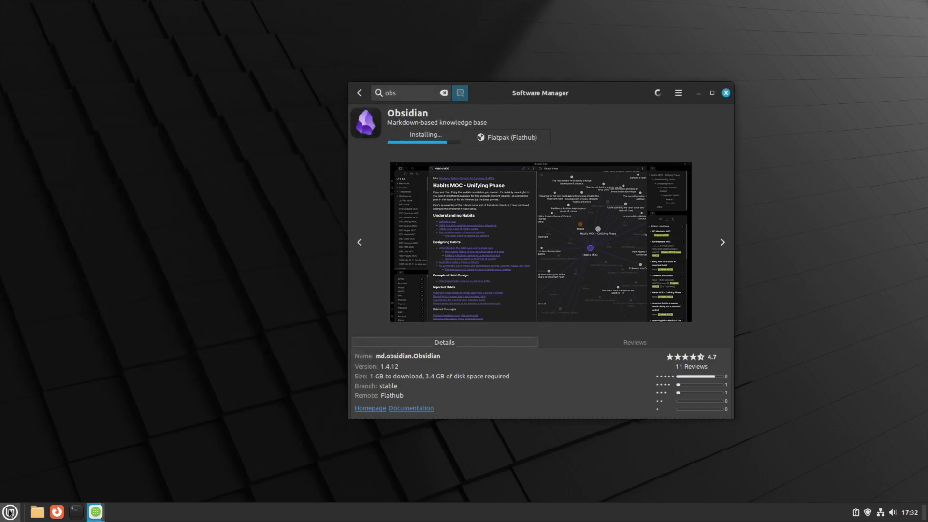
click(10, 512)
click(10, 512)
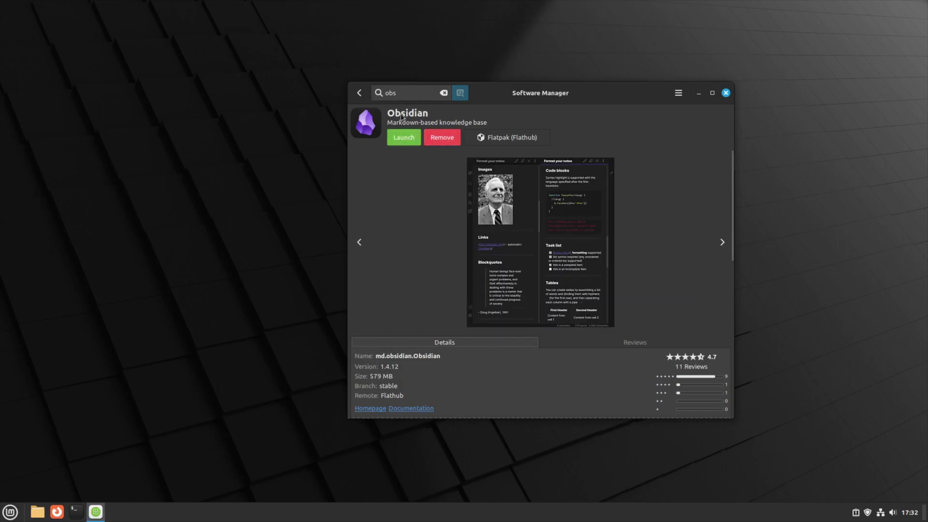
click(725, 93)
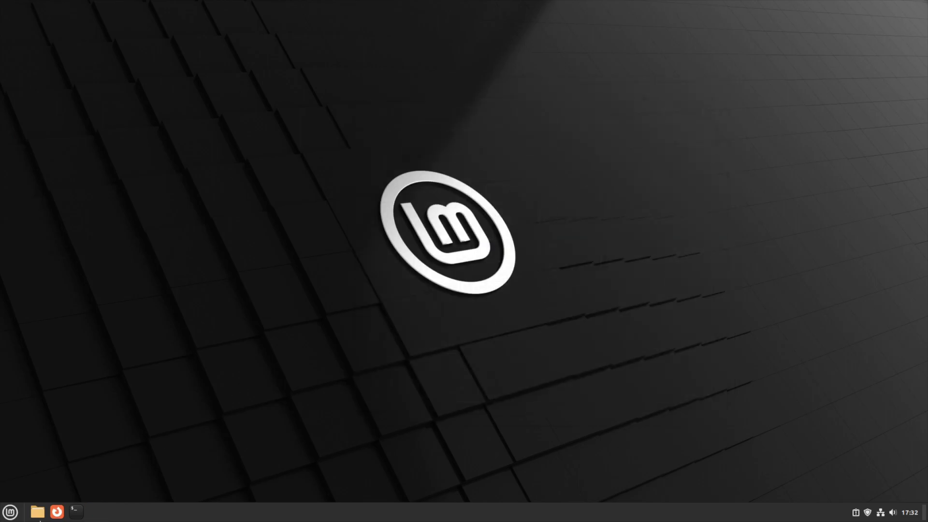
- Launch Obsidian from the Office category of the applications menu
click(9, 514)
mouse_move(82, 349)
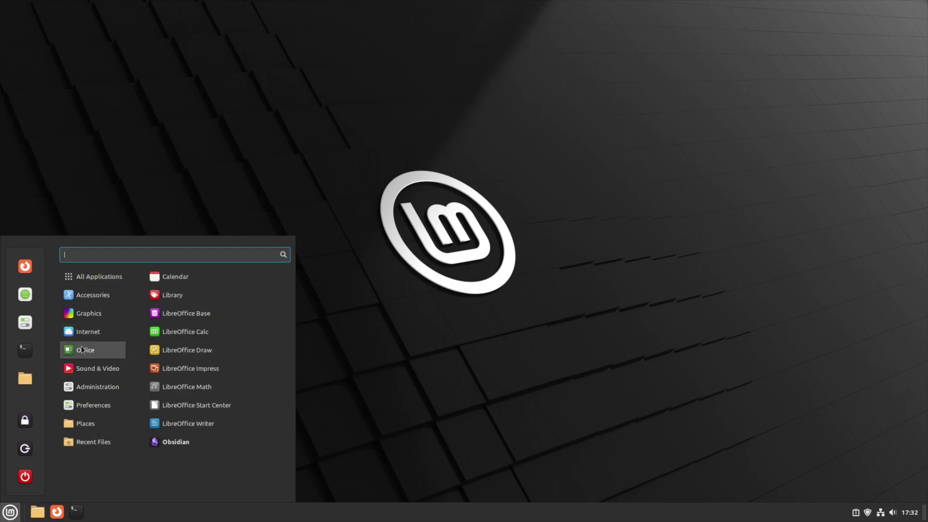
click(173, 442)
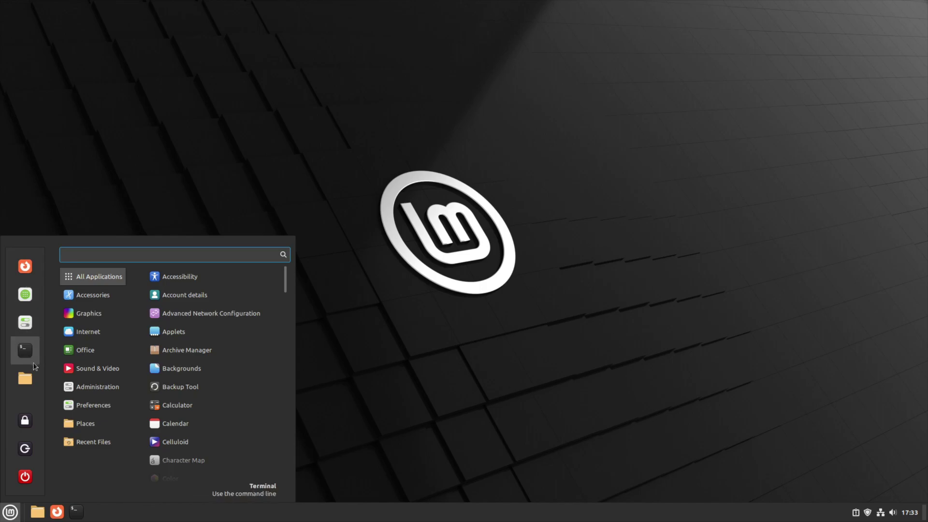
- Run neofetch in a terminal to show LMDE 6, kernel 6.1.0-11-amd64 and Cinnamon 5.8.4 details
click(25, 351)
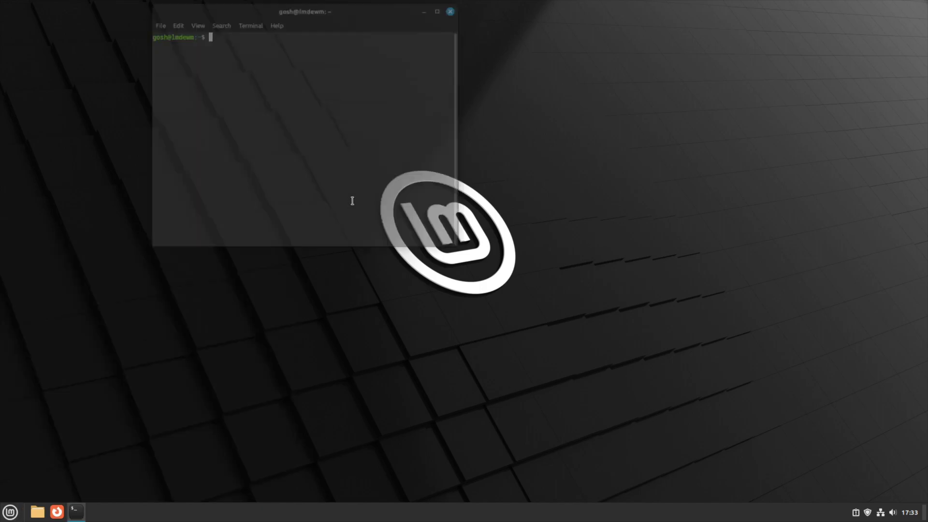
text(neofetch)
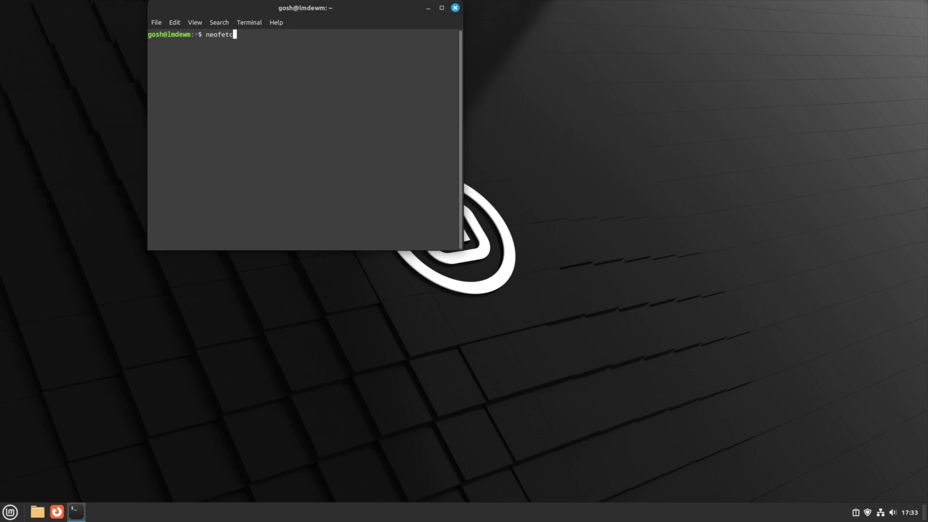
key(Return)
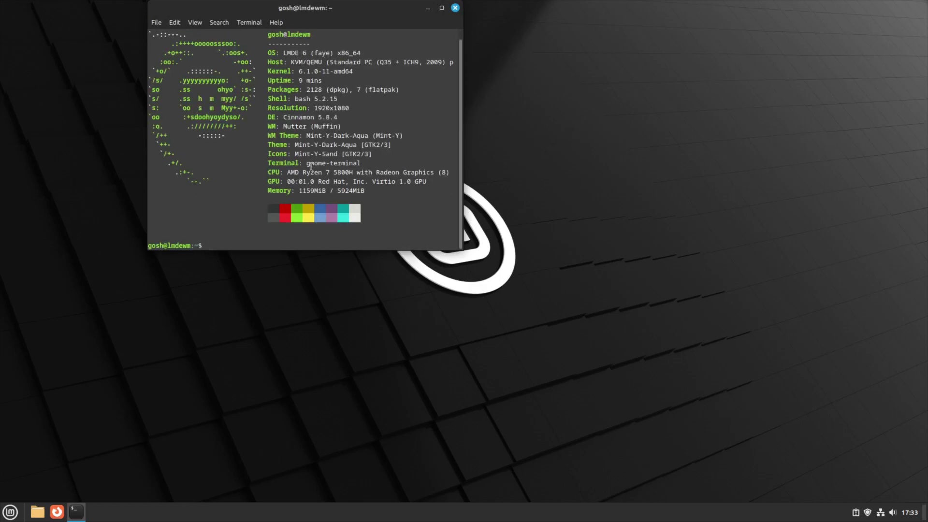
- Close the terminal and browse the applications menu's categories
click(456, 8)
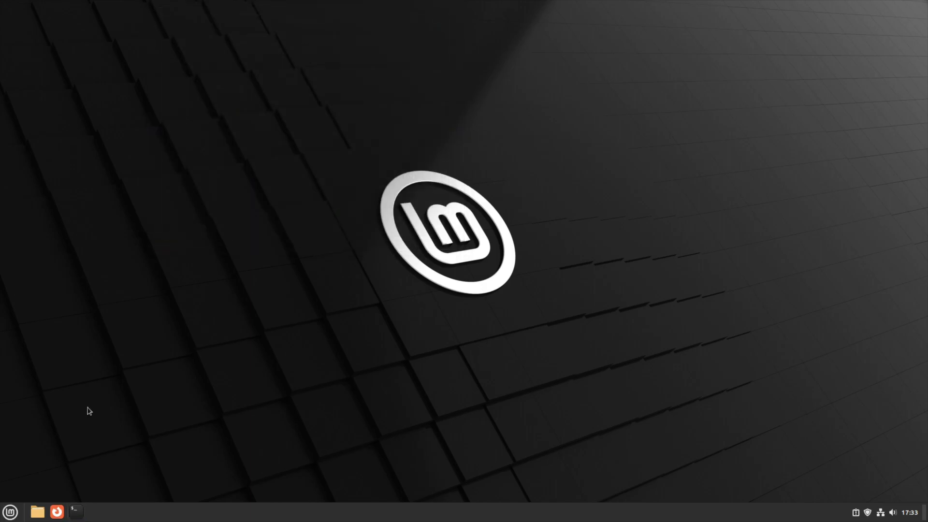
click(10, 512)
mouse_move(96, 319)
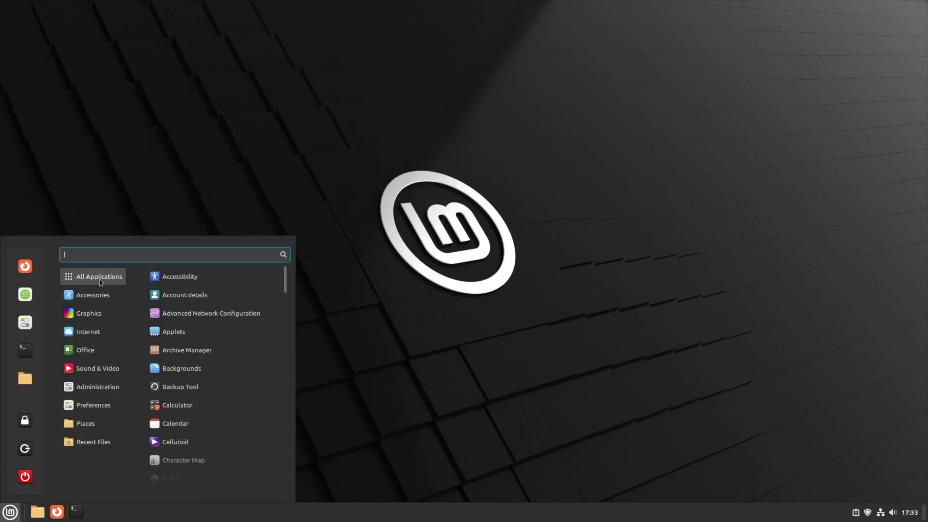
mouse_move(96, 295)
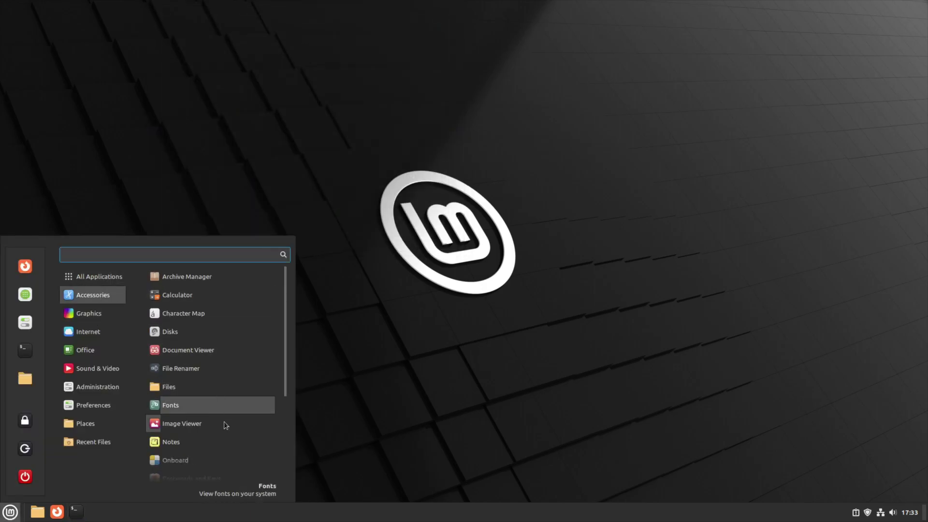
scroll(229, 430, down, 5)
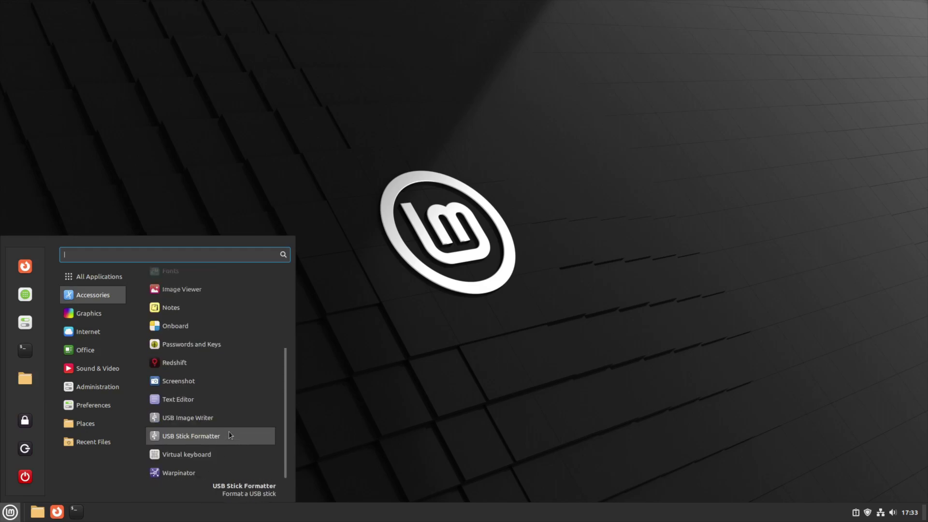
scroll(230, 435, up, 4)
scroll(231, 434, down, 4)
scroll(251, 409, up, 4)
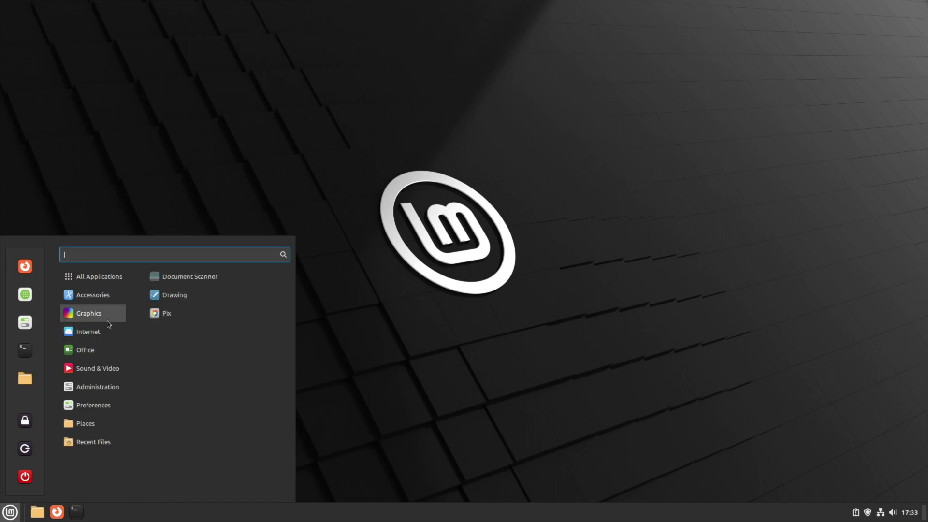
- Open and close Web Apps, then scroll the Administration category's apps to find System Monitor
click(191, 346)
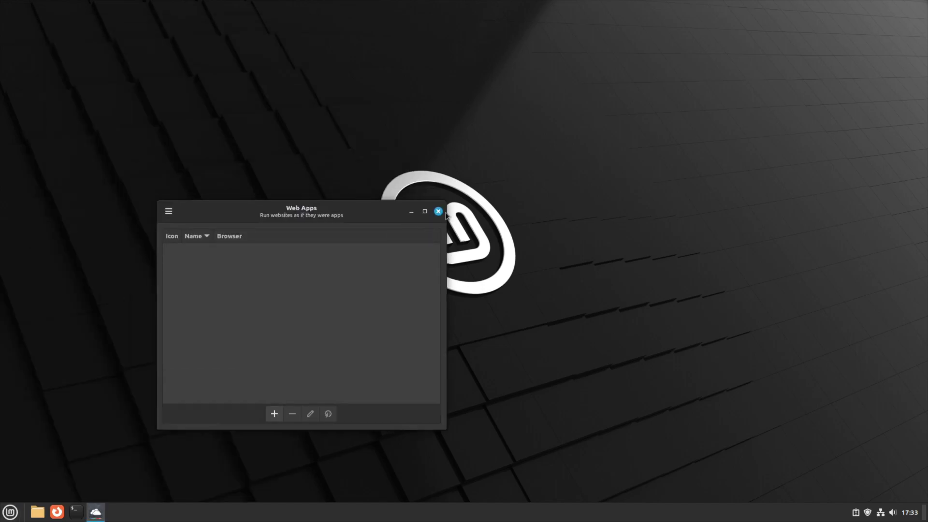
click(438, 212)
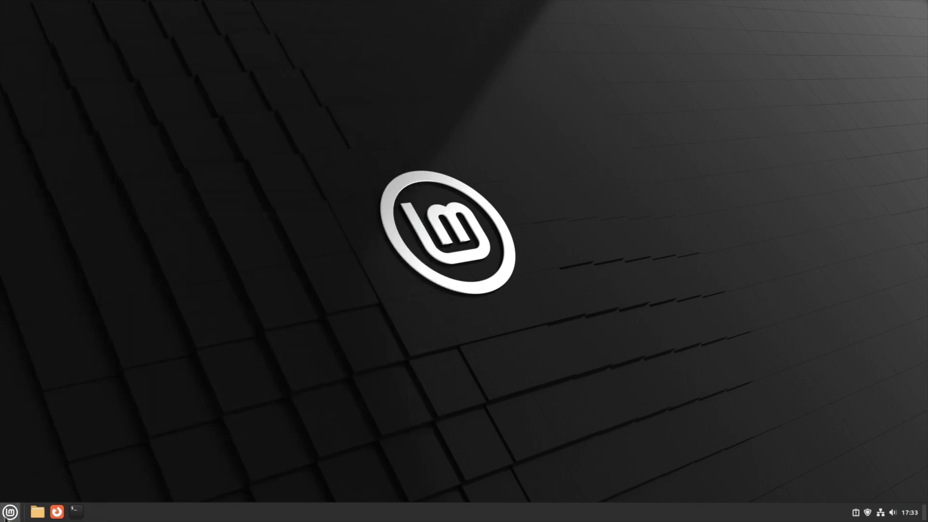
click(10, 512)
mouse_move(103, 357)
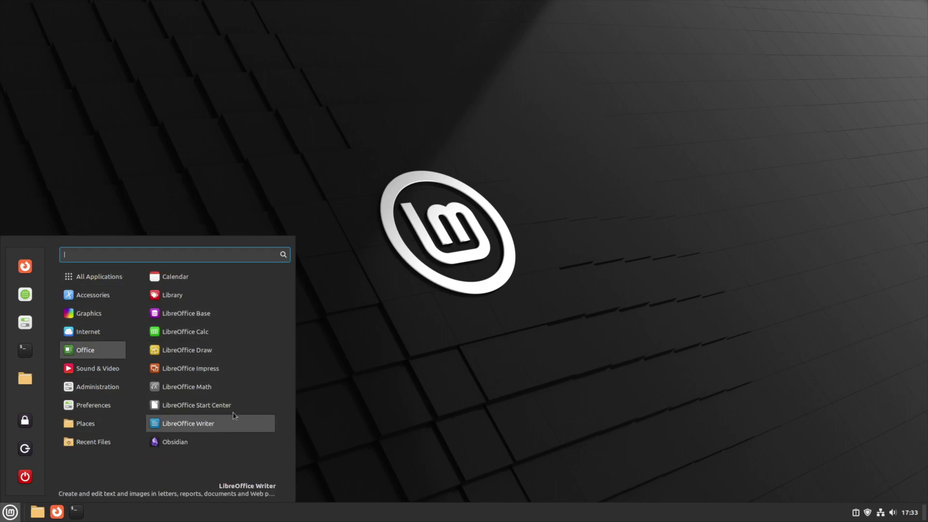
mouse_move(74, 371)
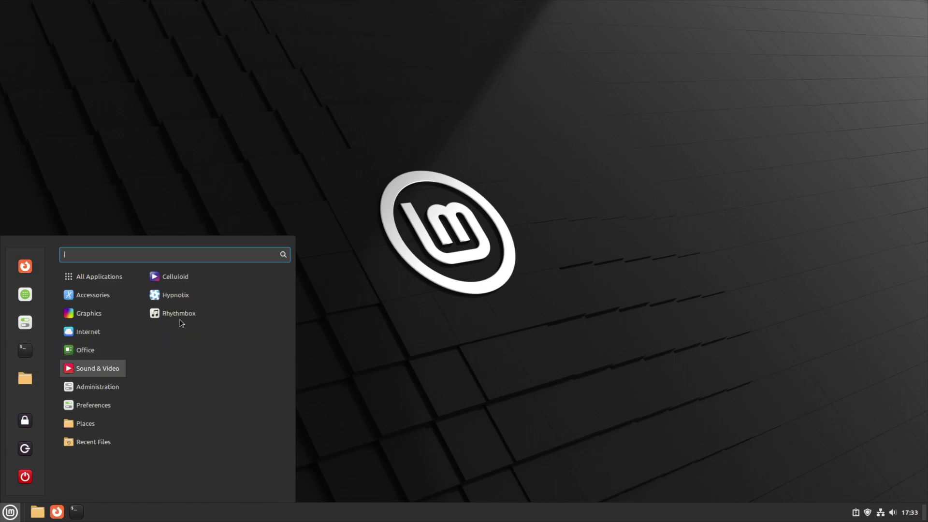
mouse_move(94, 386)
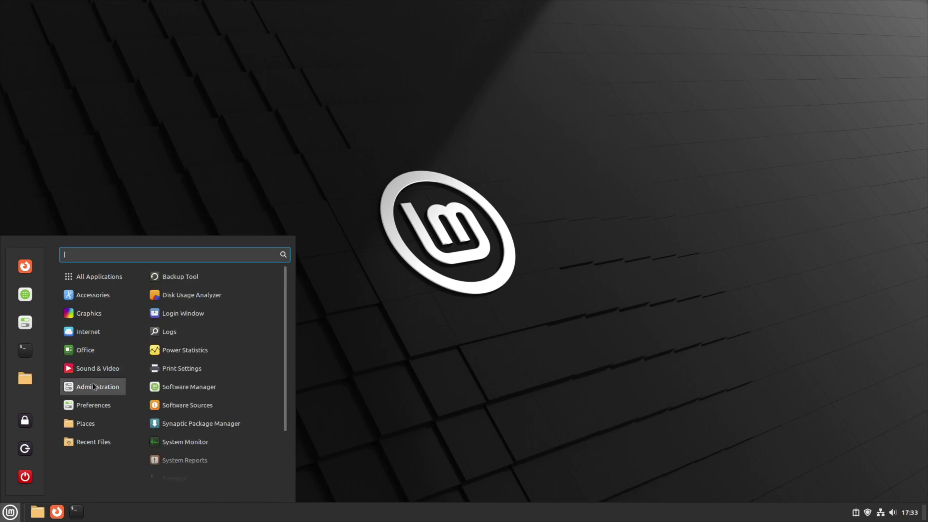
scroll(243, 445, down, 1)
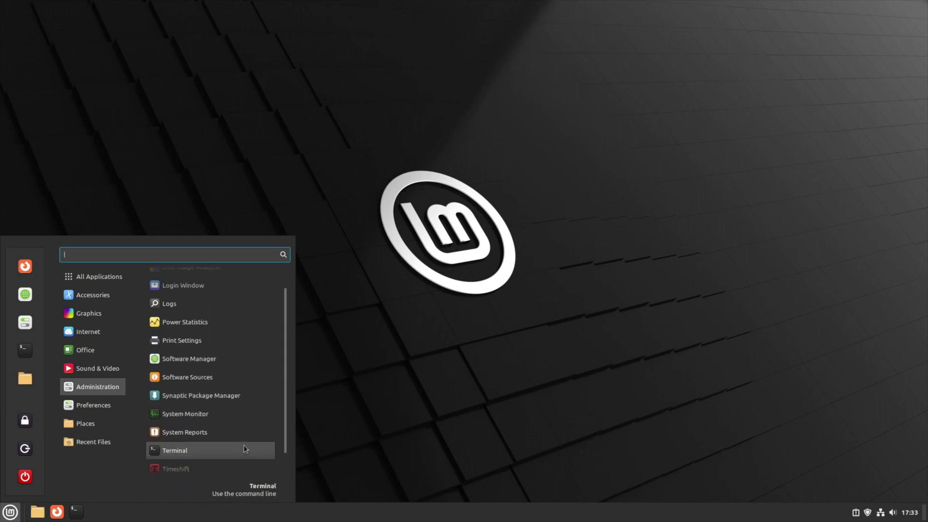
scroll(244, 449, up, 1)
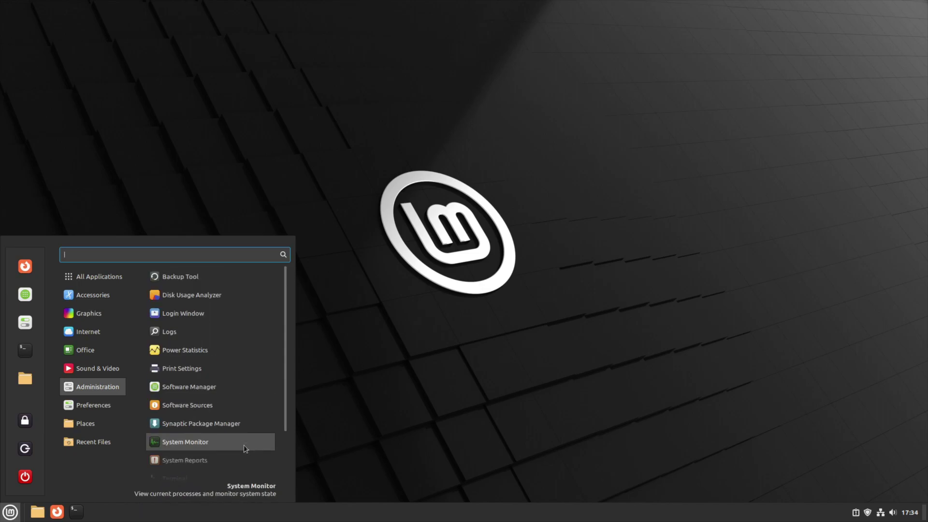
scroll(244, 449, down, 2)
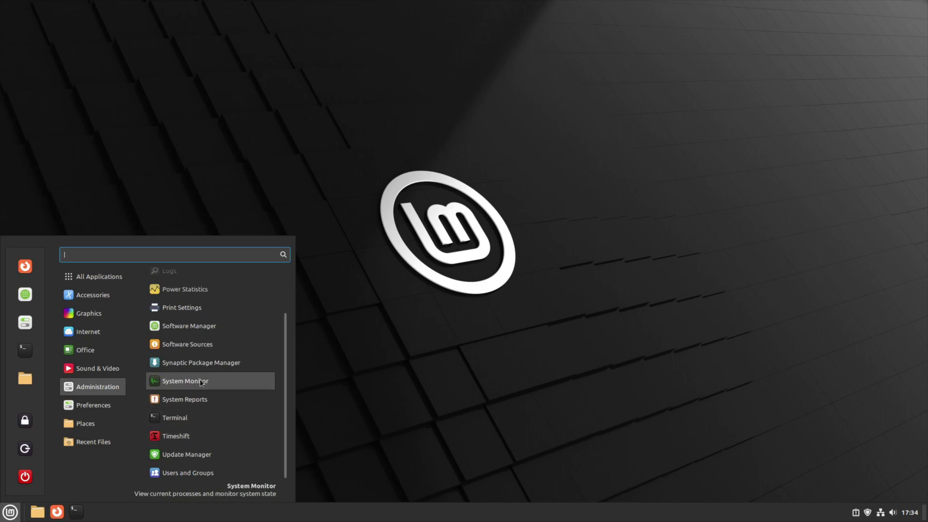
click(228, 380)
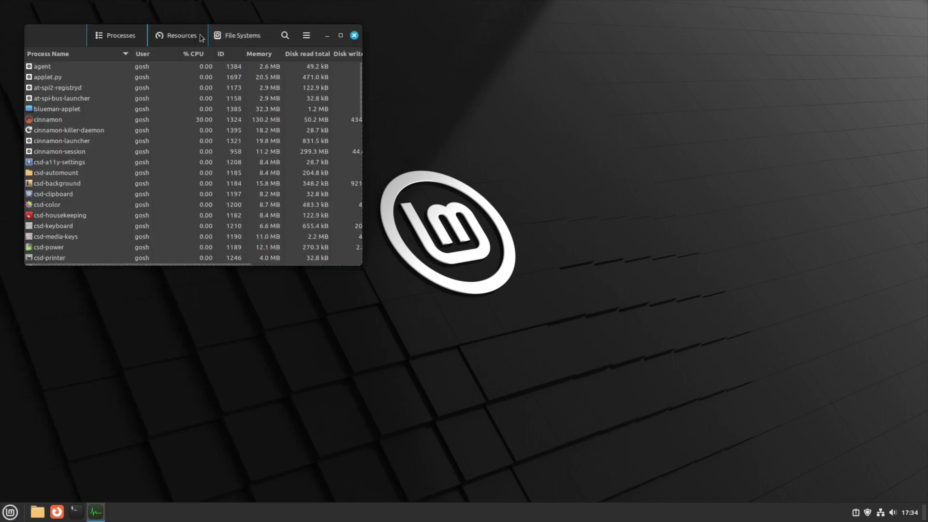
click(175, 36)
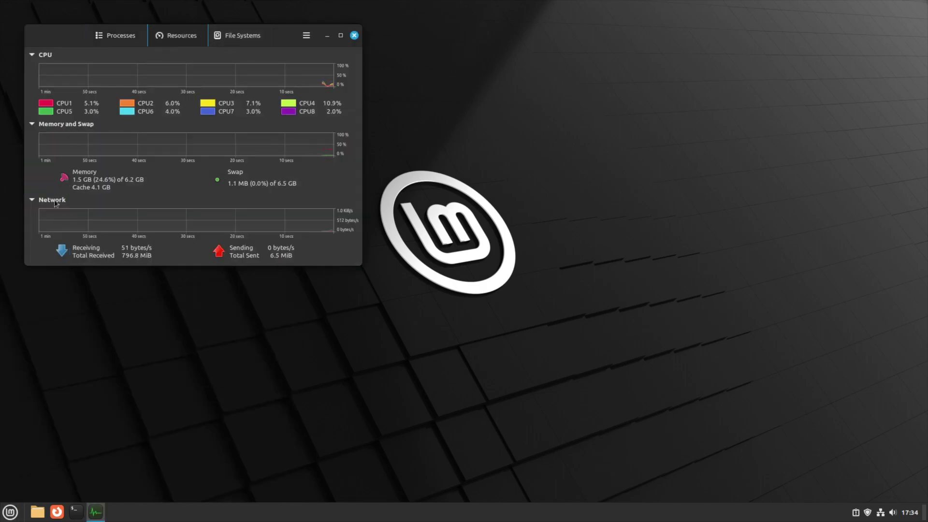
click(235, 40)
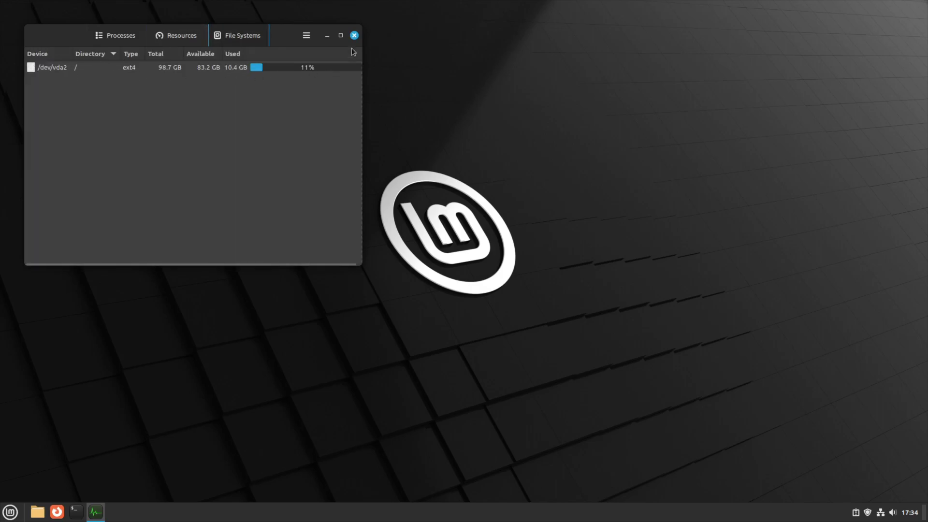
click(354, 35)
- Set the window title bar Buttons layout to Left
click(10, 513)
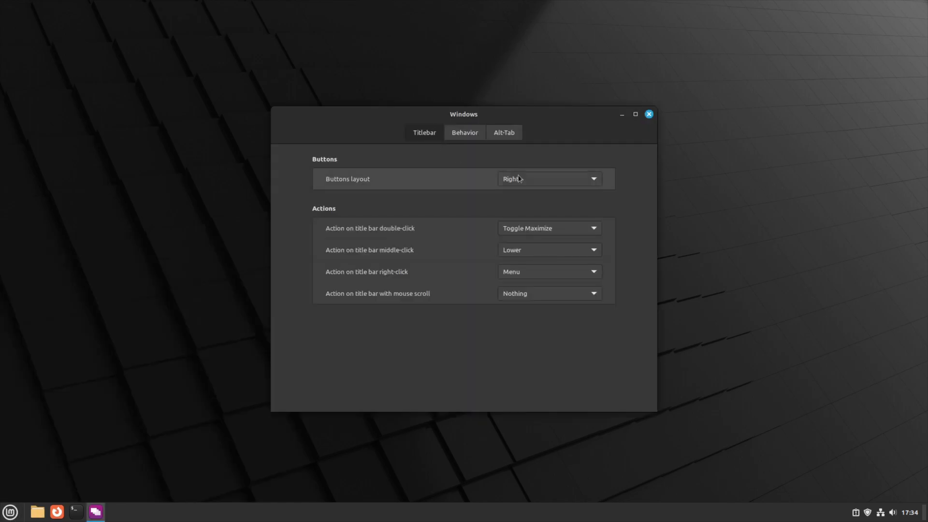
click(532, 180)
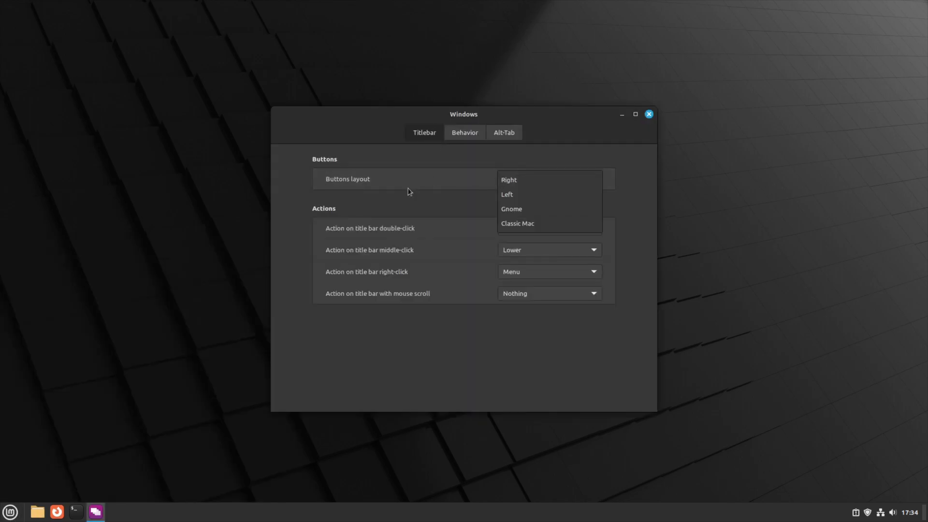
click(409, 192)
click(550, 179)
click(549, 196)
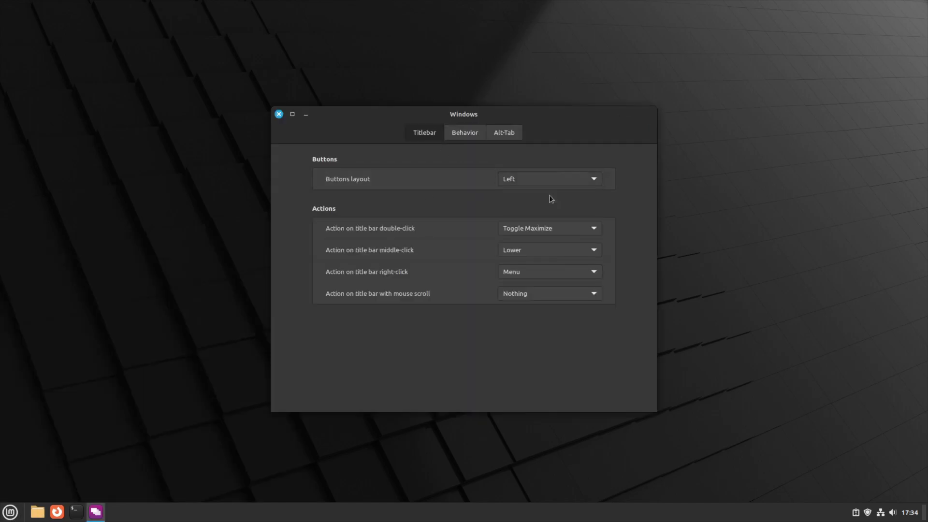
click(279, 114)
- Set the Retro photo from the Victoria collection as the desktop wallpaper
right_click(359, 205)
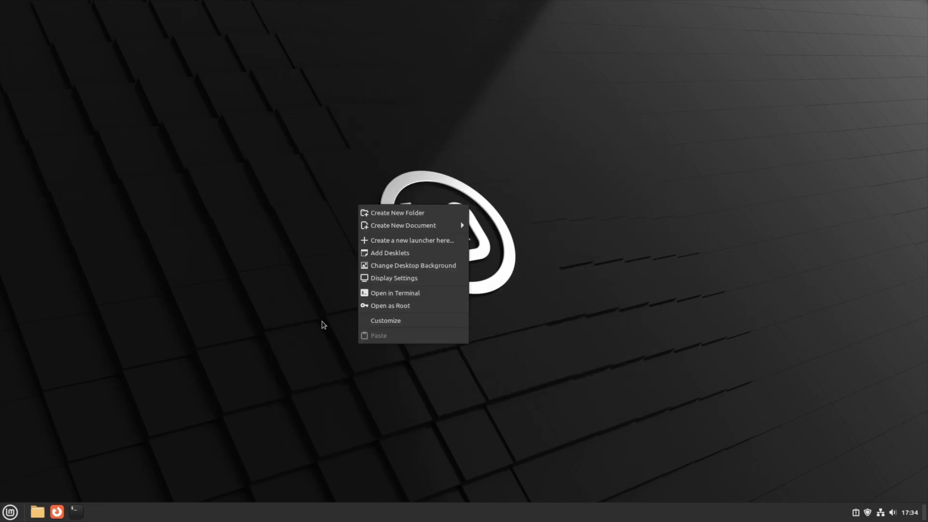
click(424, 265)
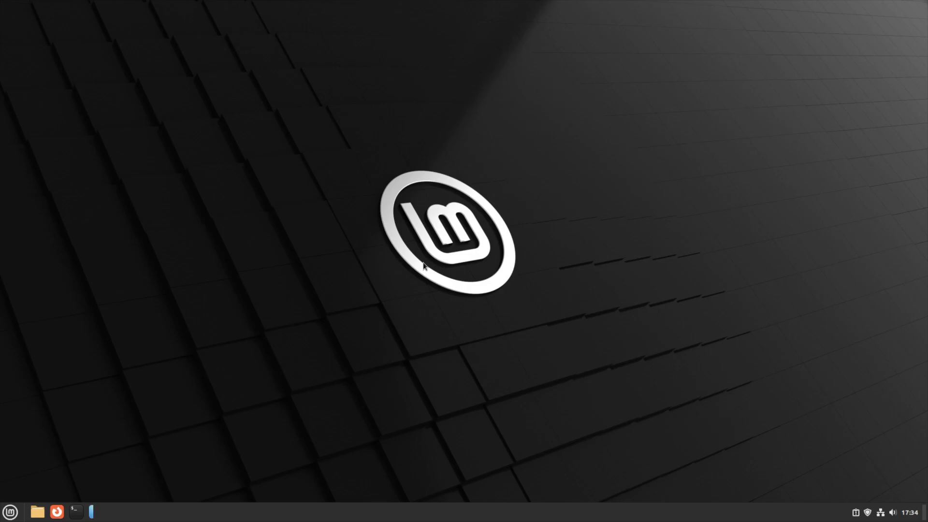
click(520, 323)
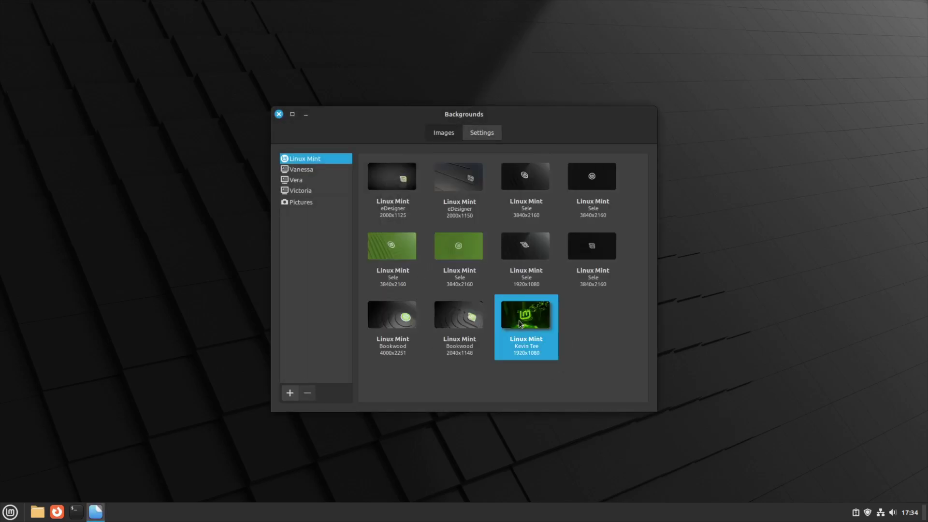
drag(467, 111, 447, 121)
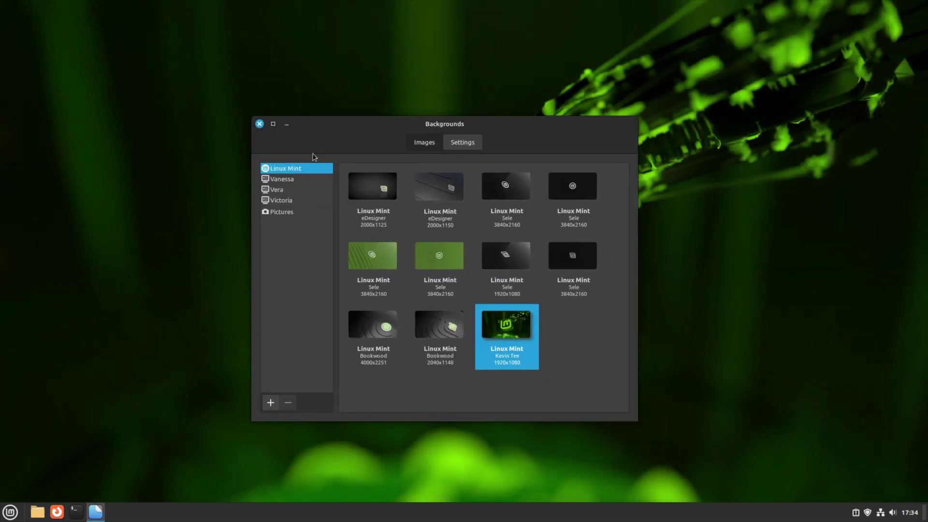
click(295, 180)
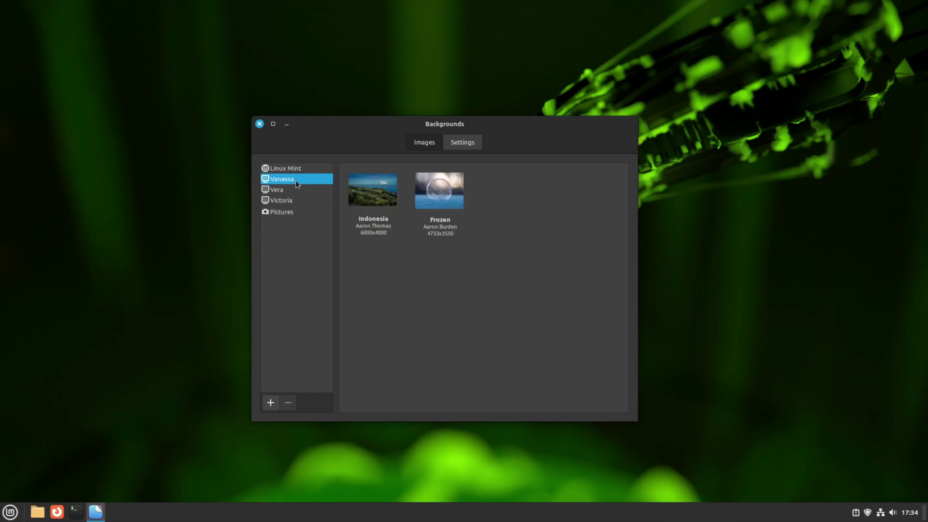
click(285, 192)
click(280, 201)
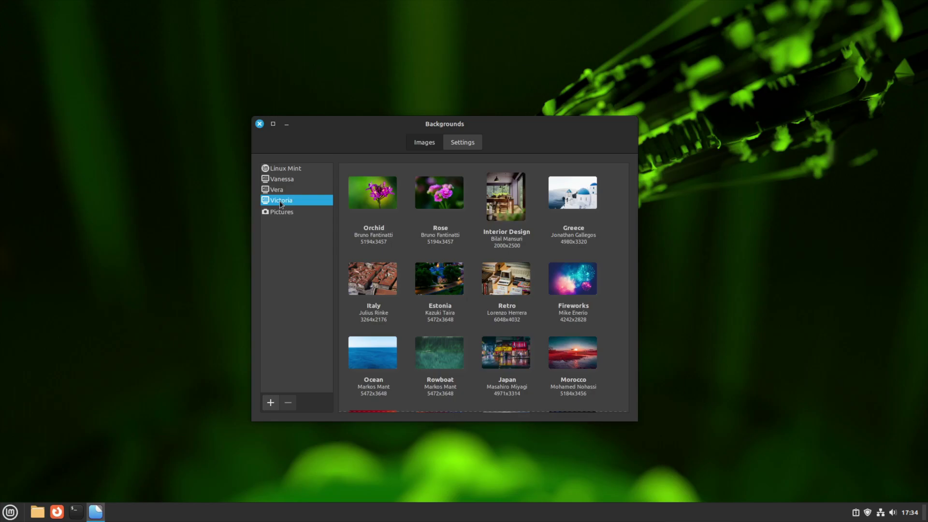
click(506, 279)
click(260, 124)
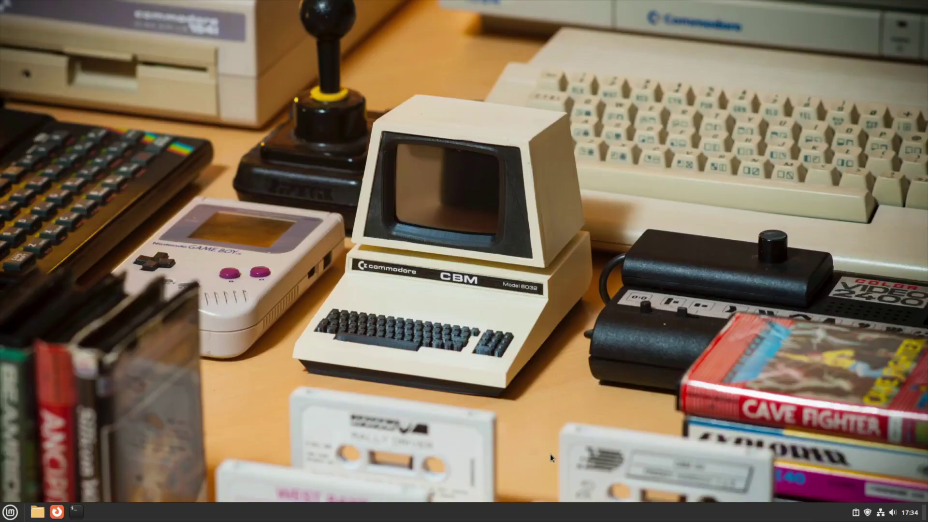
click(855, 513)
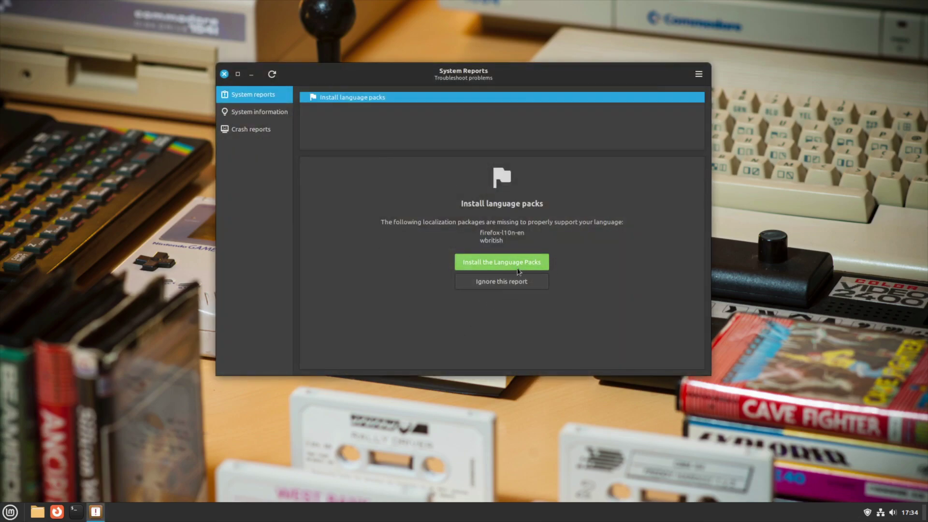
click(256, 112)
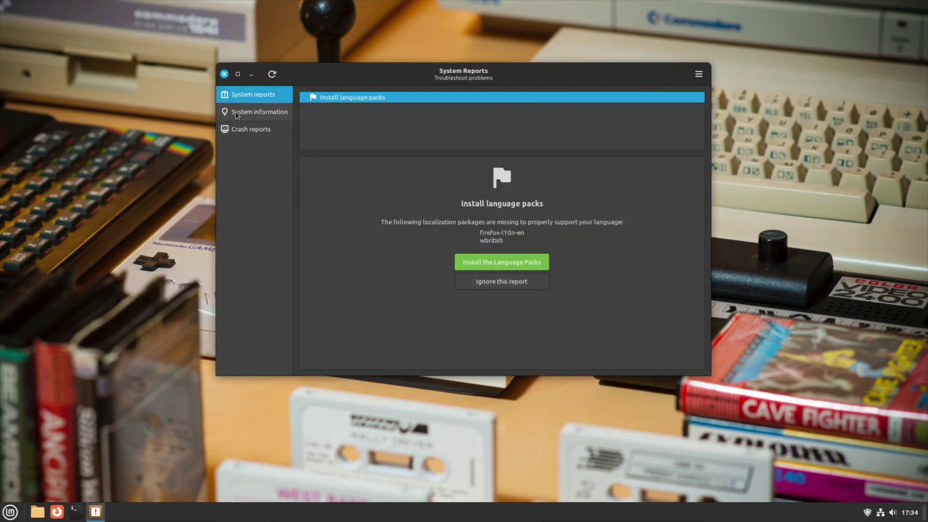
click(249, 130)
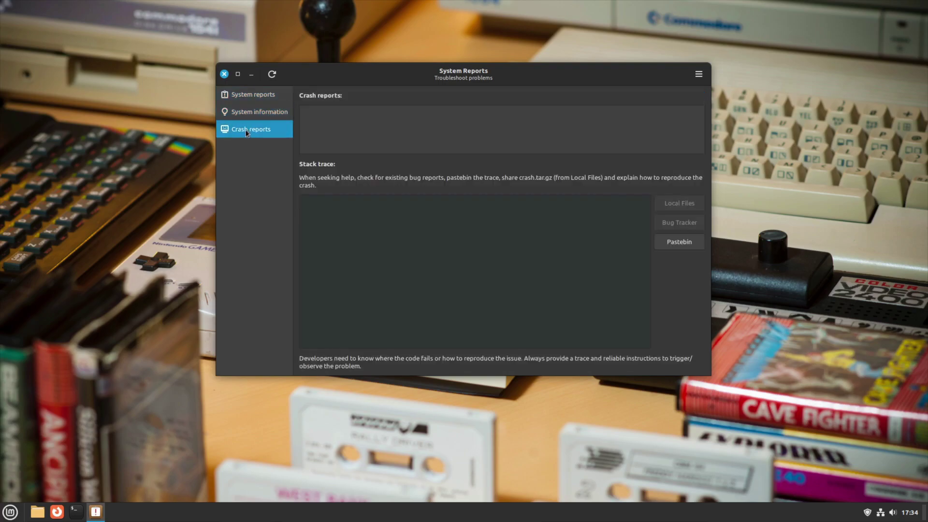
click(224, 74)
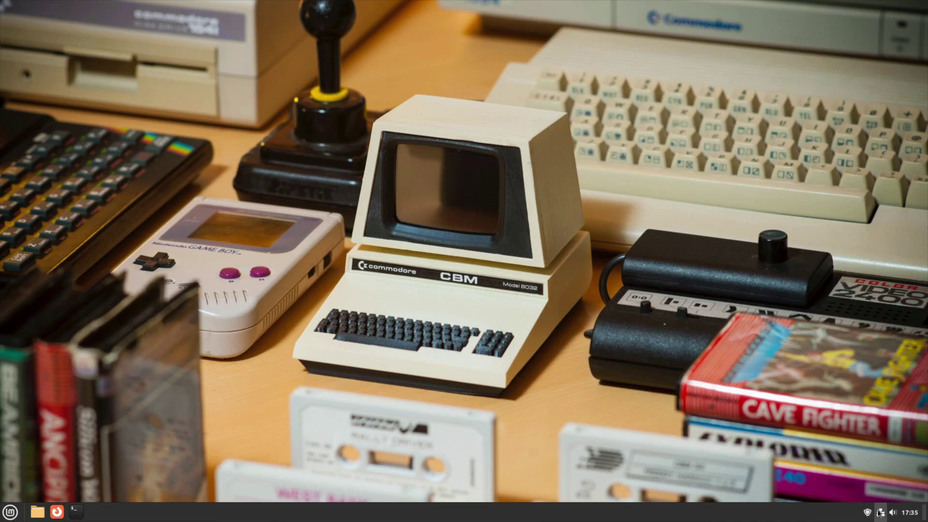
click(897, 516)
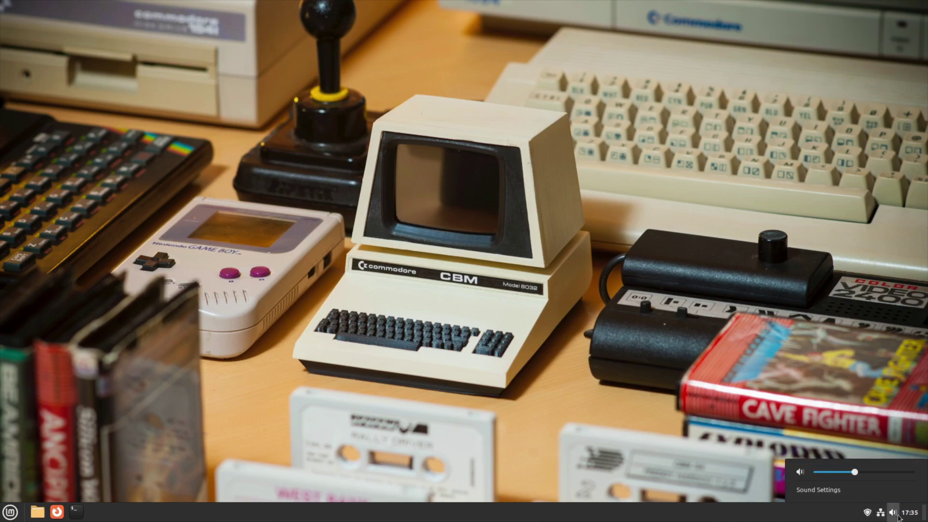
click(822, 484)
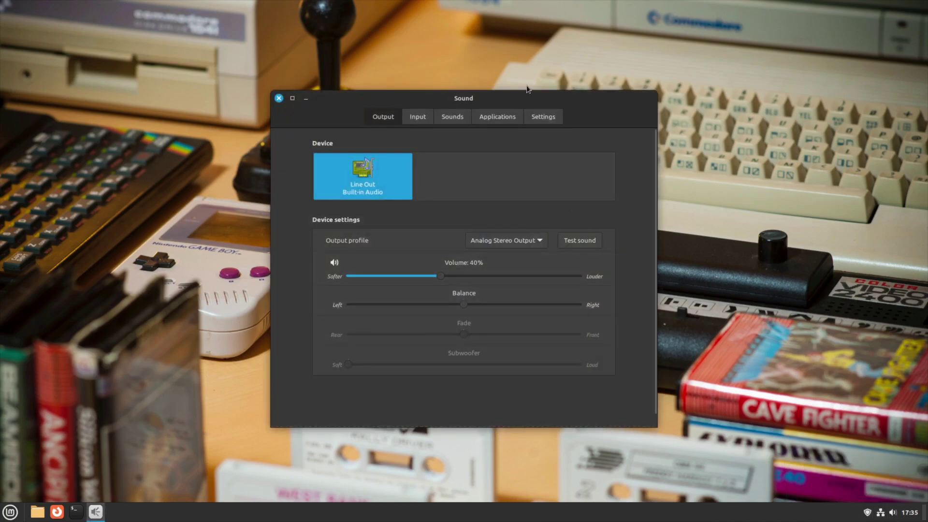
click(418, 116)
click(452, 117)
click(497, 117)
click(533, 118)
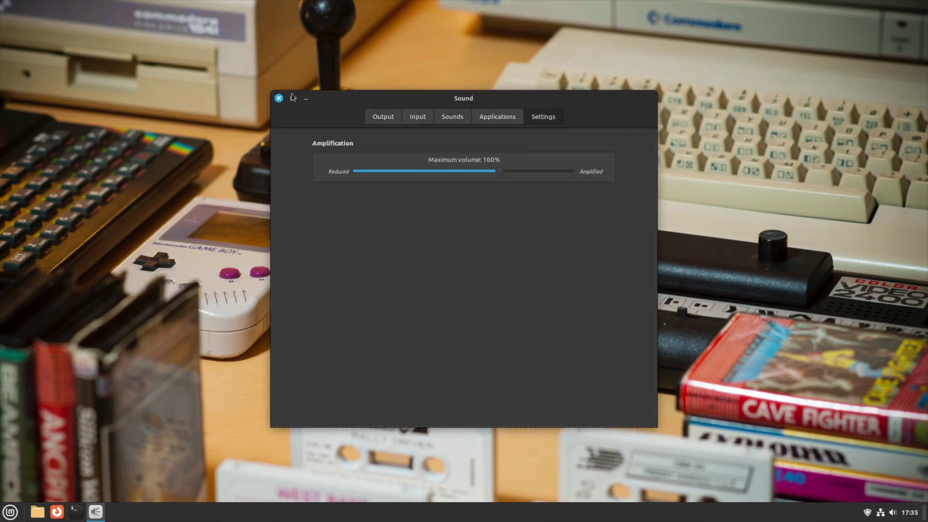
click(279, 99)
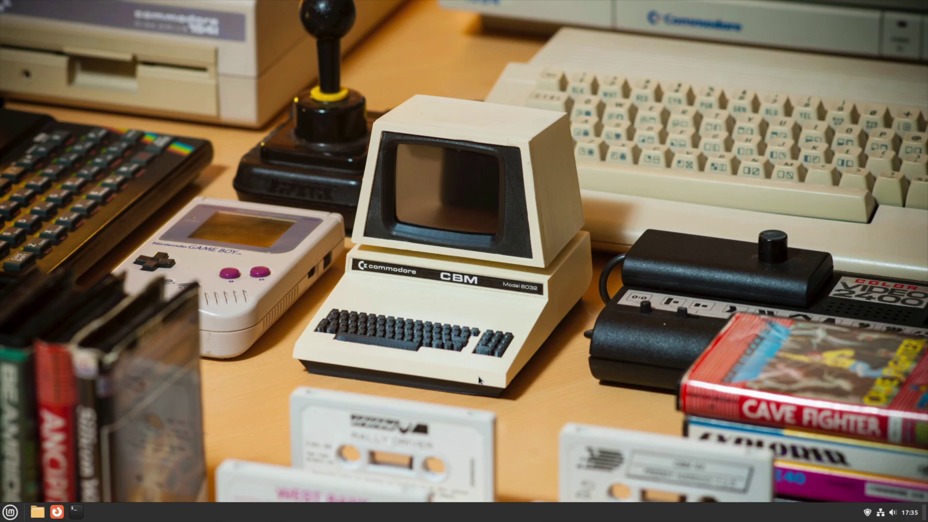
- Show the menu's Office category listing Calendar, Library, LibreOffice apps and Obsidian
click(9, 512)
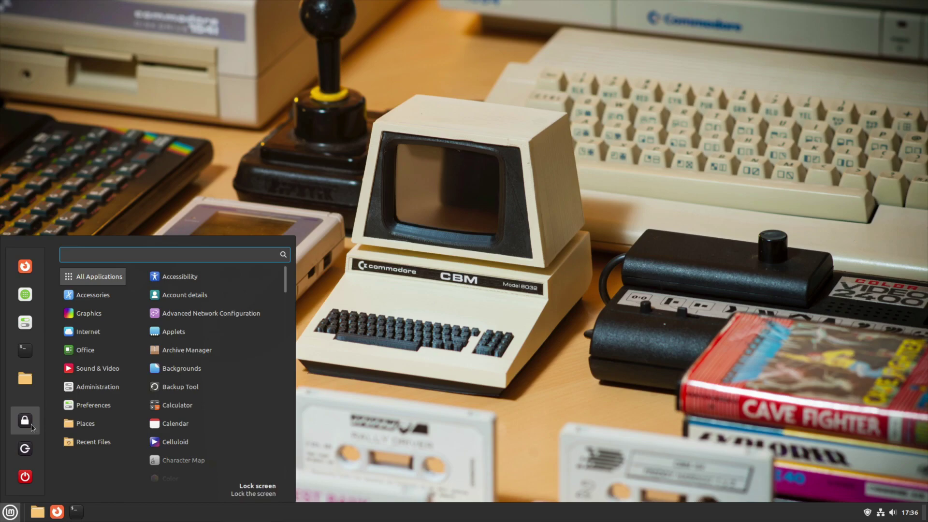
mouse_move(102, 349)
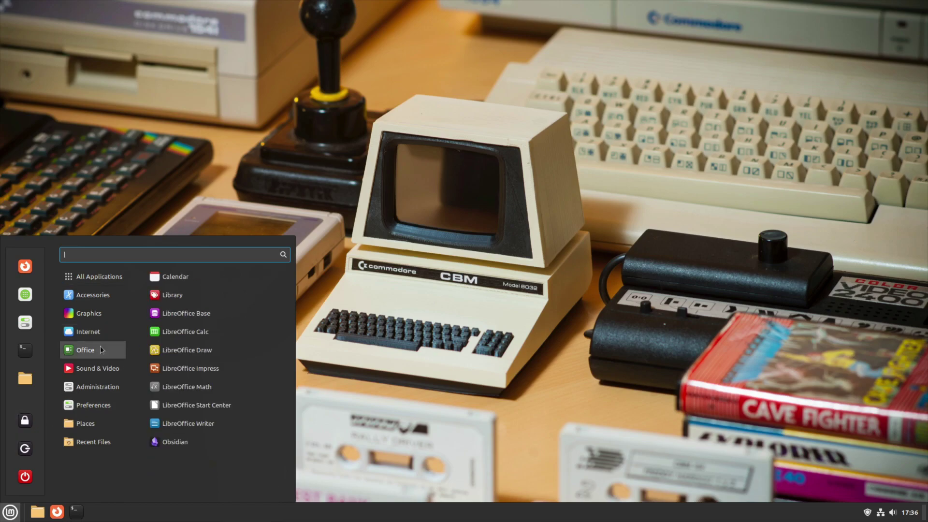